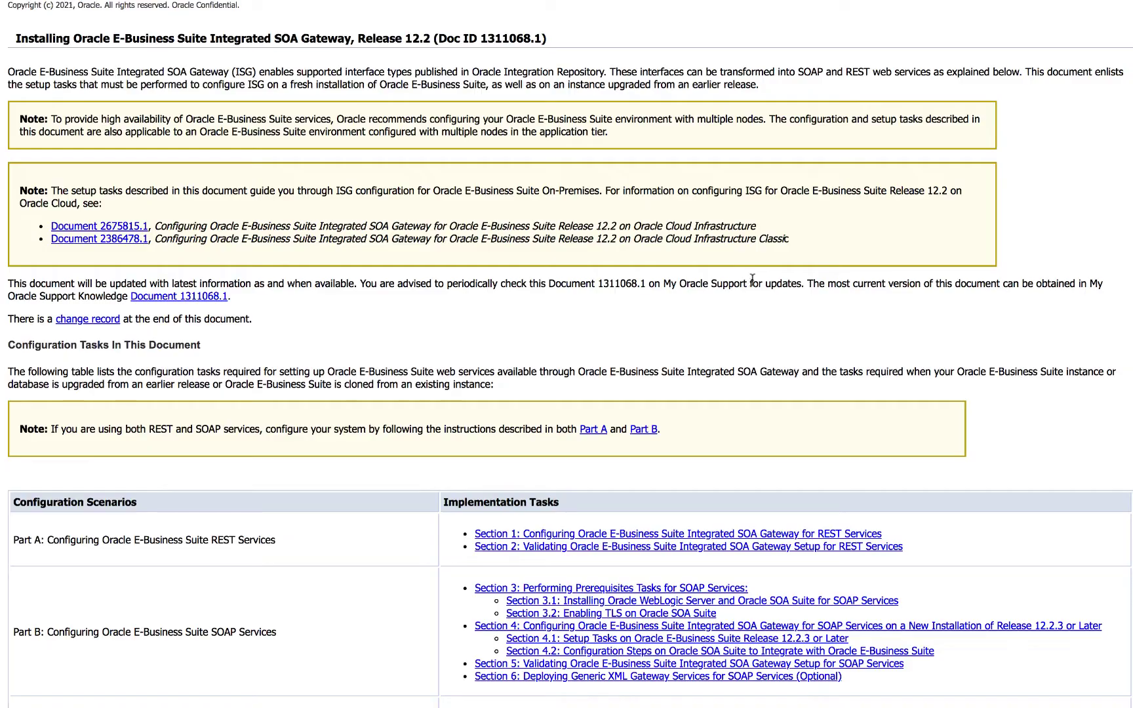
Step: Jump from the Configuration Tasks table to the Section 3 SOAP prerequisites
{"action": "scroll", "coordinate": [767, 283], "scroll_direction": "down", "scroll_amount": 3}
{"action": "scroll", "coordinate": [768, 286], "scroll_direction": "down", "scroll_amount": 2}
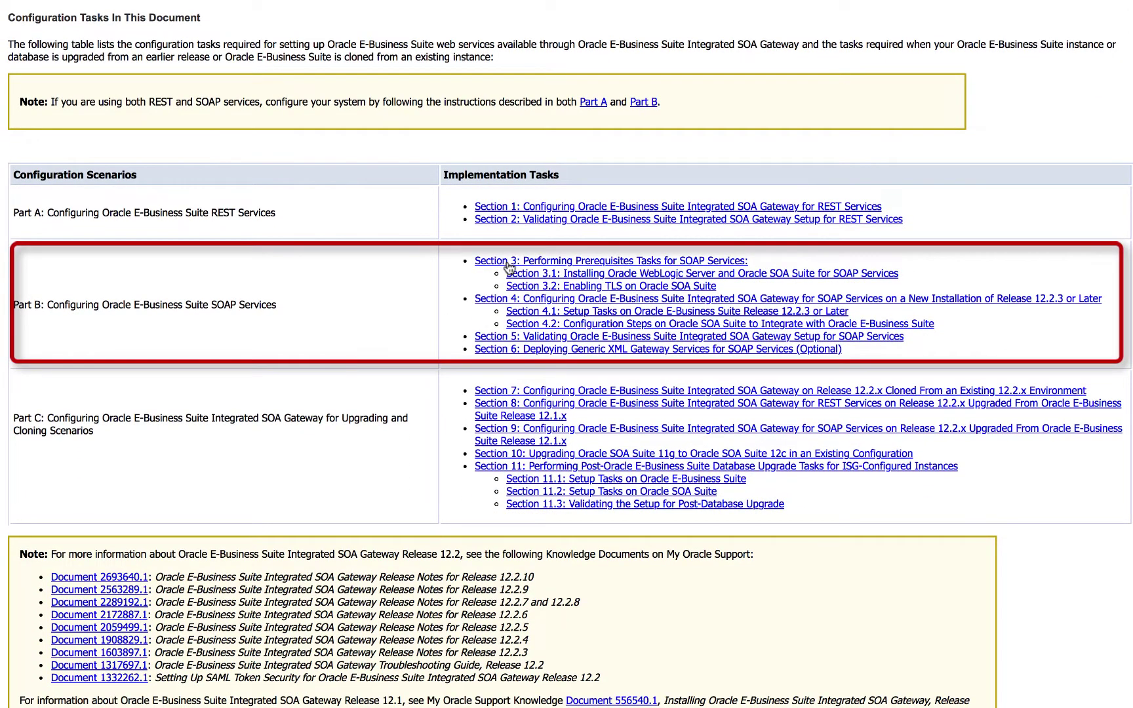
{"action": "left_click", "coordinate": [662, 262]}
Step: Read down to Section 4's note requiring consolidated patch 31764501:R12.OWF.C
{"action": "scroll", "coordinate": [754, 381], "scroll_direction": "down", "scroll_amount": 1}
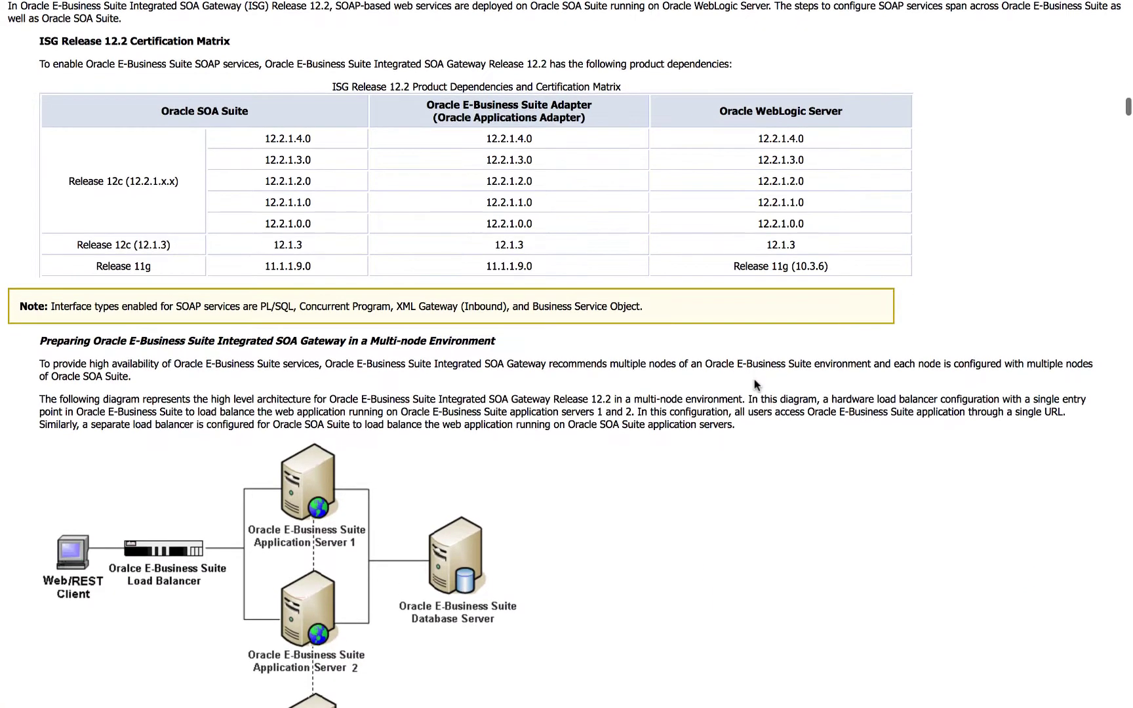
{"action": "scroll", "coordinate": [754, 383], "scroll_direction": "down", "scroll_amount": 2}
{"action": "scroll", "coordinate": [755, 385], "scroll_direction": "down", "scroll_amount": 3}
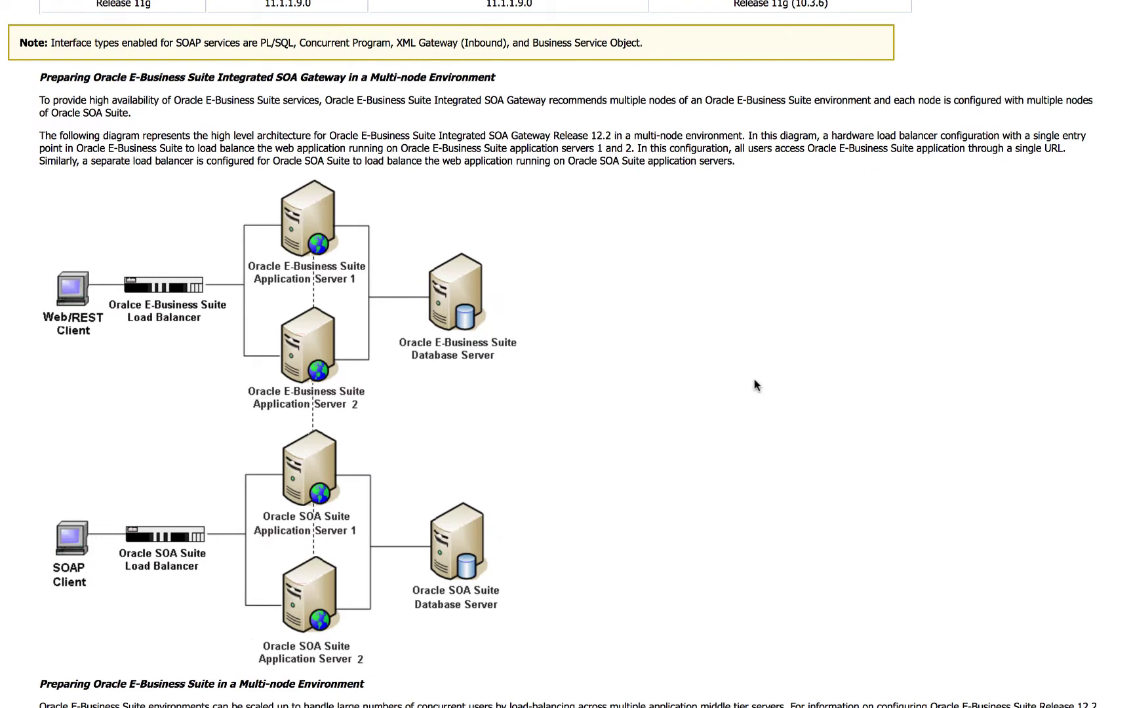
{"action": "scroll", "coordinate": [754, 380], "scroll_direction": "down", "scroll_amount": 2}
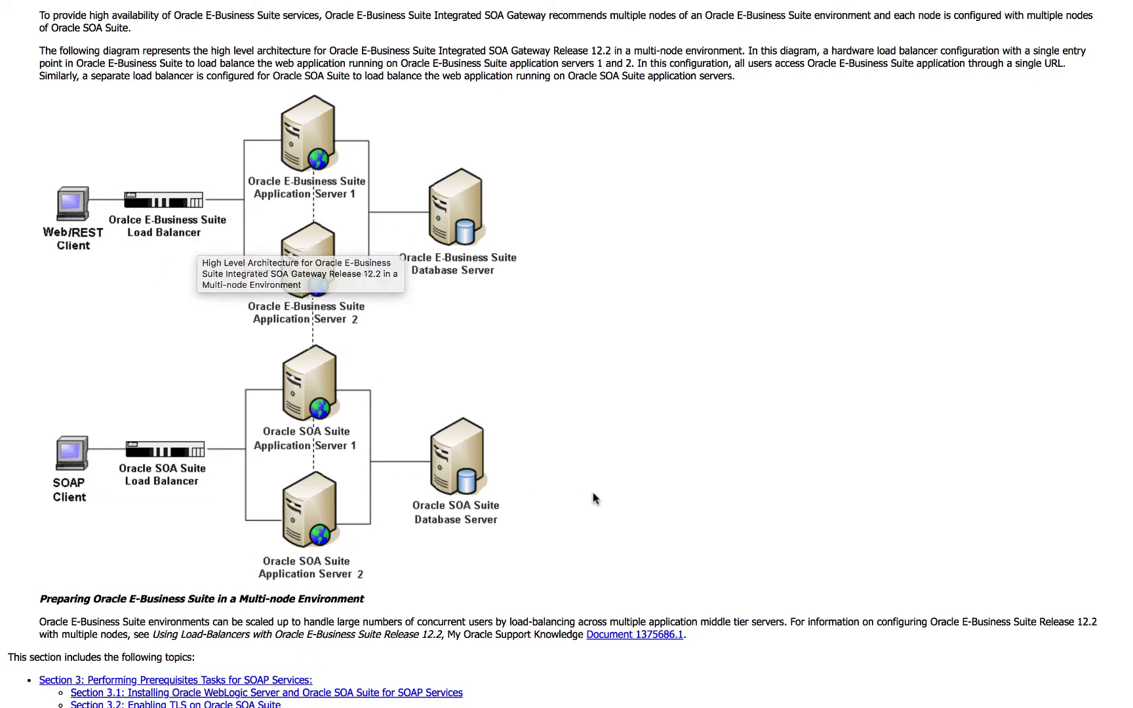
{"action": "scroll", "coordinate": [593, 498], "scroll_direction": "down", "scroll_amount": 7}
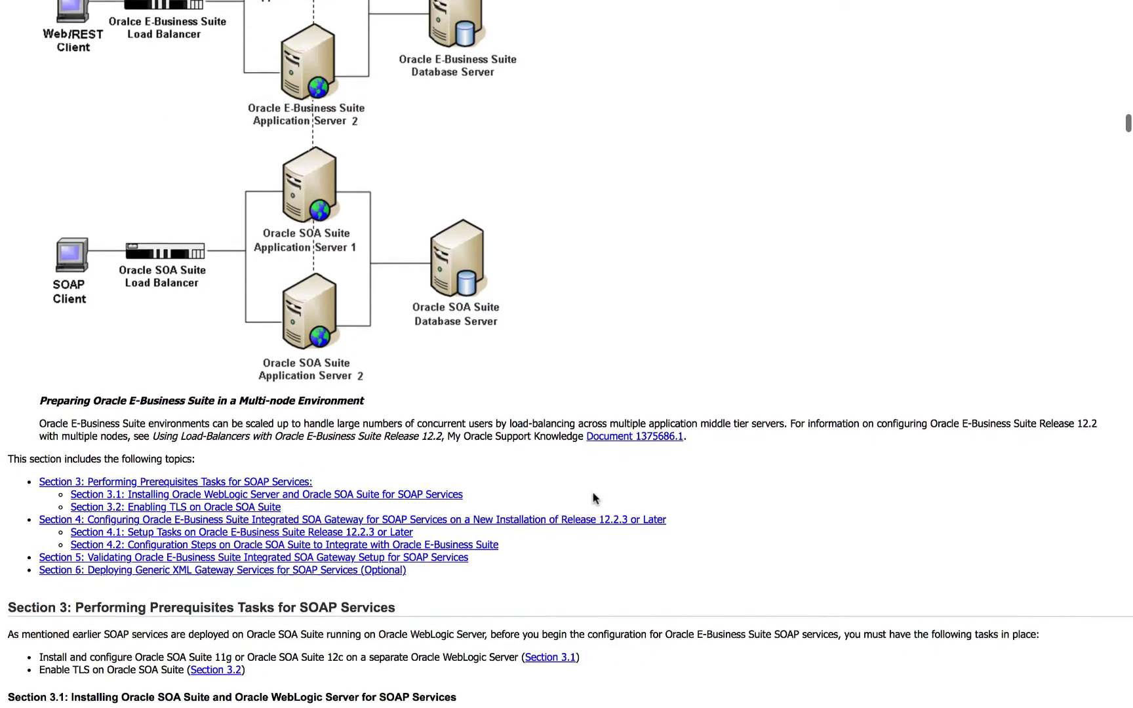
{"action": "scroll", "coordinate": [593, 498], "scroll_direction": "down", "scroll_amount": 3}
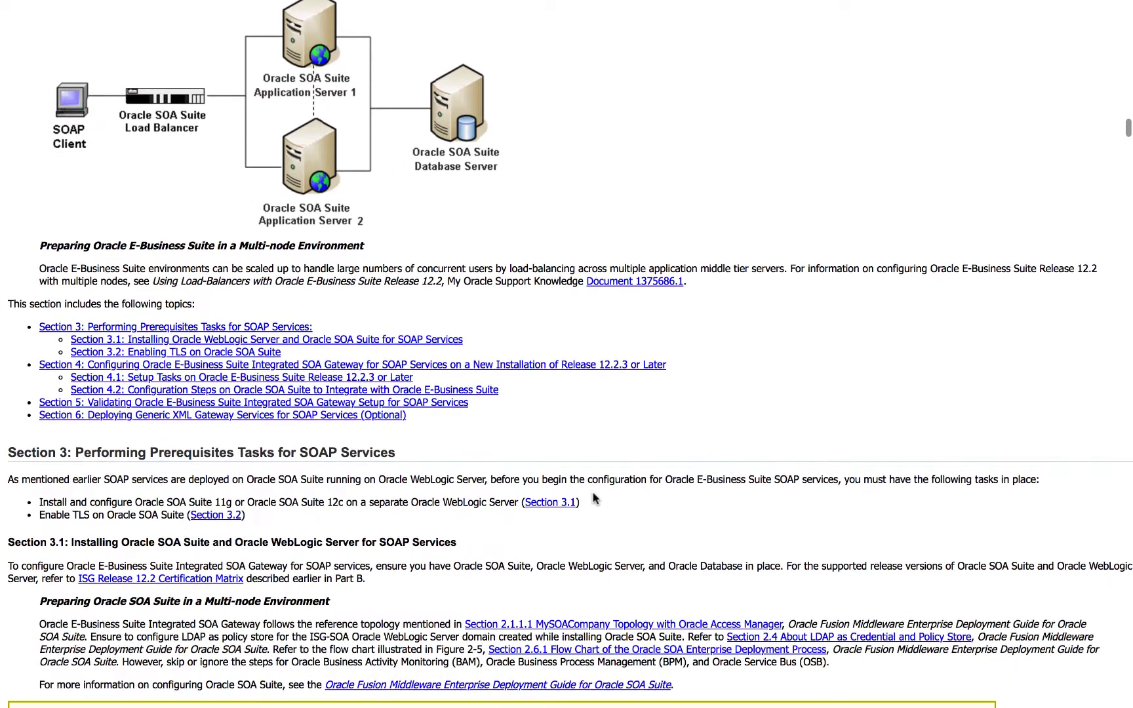
{"action": "scroll", "coordinate": [593, 499], "scroll_direction": "down", "scroll_amount": 1}
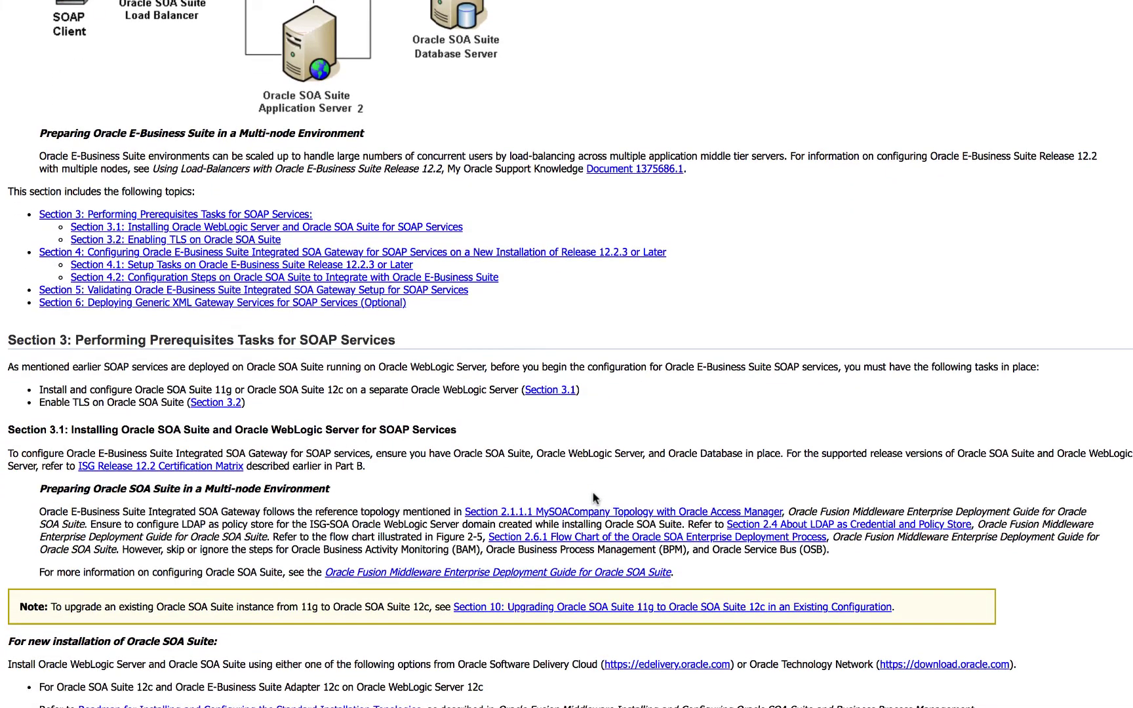
{"action": "scroll", "coordinate": [593, 498], "scroll_direction": "down", "scroll_amount": 20}
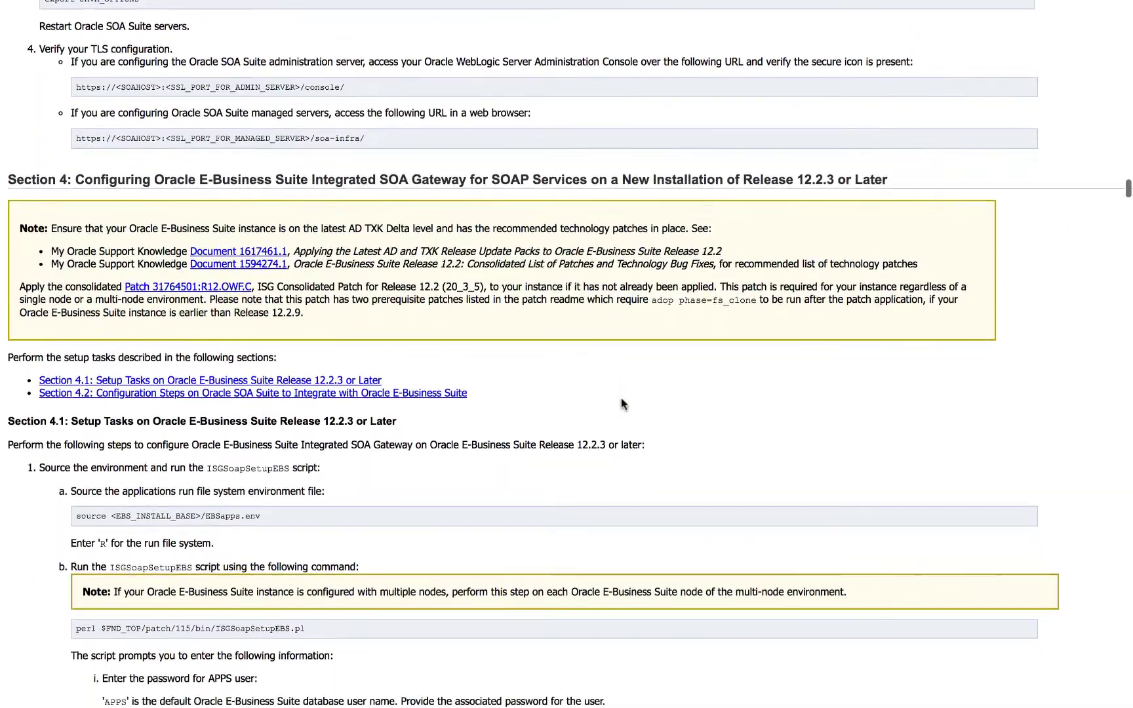
{"action": "scroll", "coordinate": [622, 403], "scroll_direction": "down", "scroll_amount": 4}
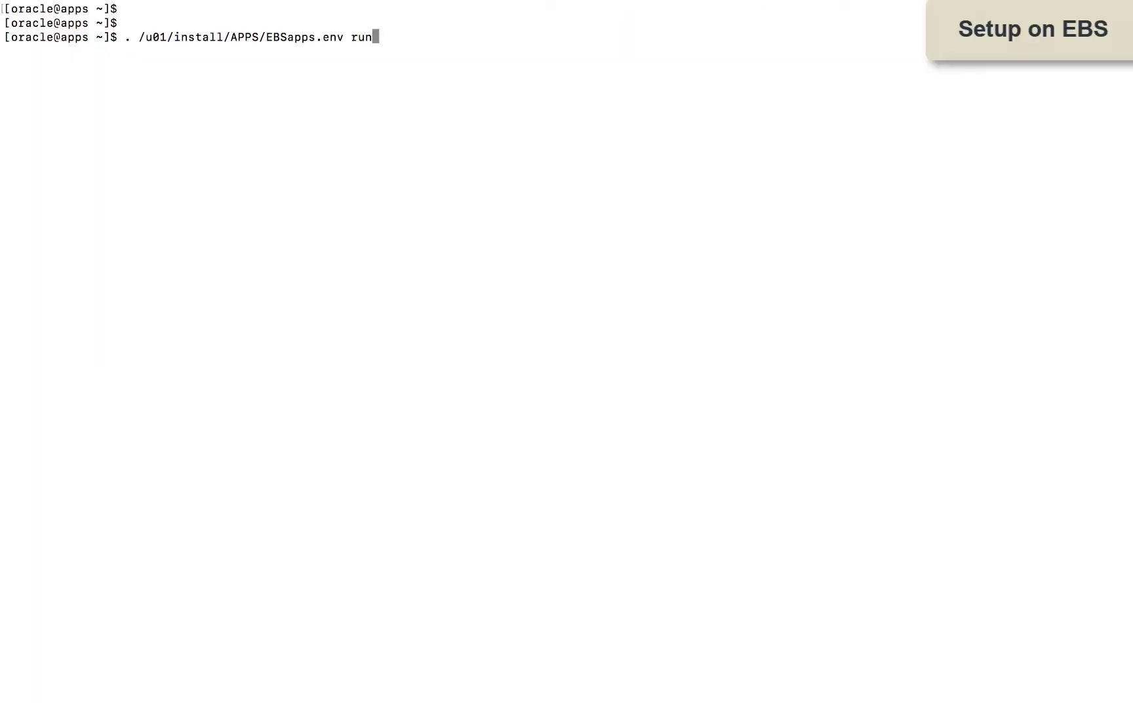
Step: Source the run environment and unzip patch 31764501 into $PATCH_TOP
{"action": "key", "text": "Return"}
{"action": "type", "text": "cd $PATCH_TOP"}
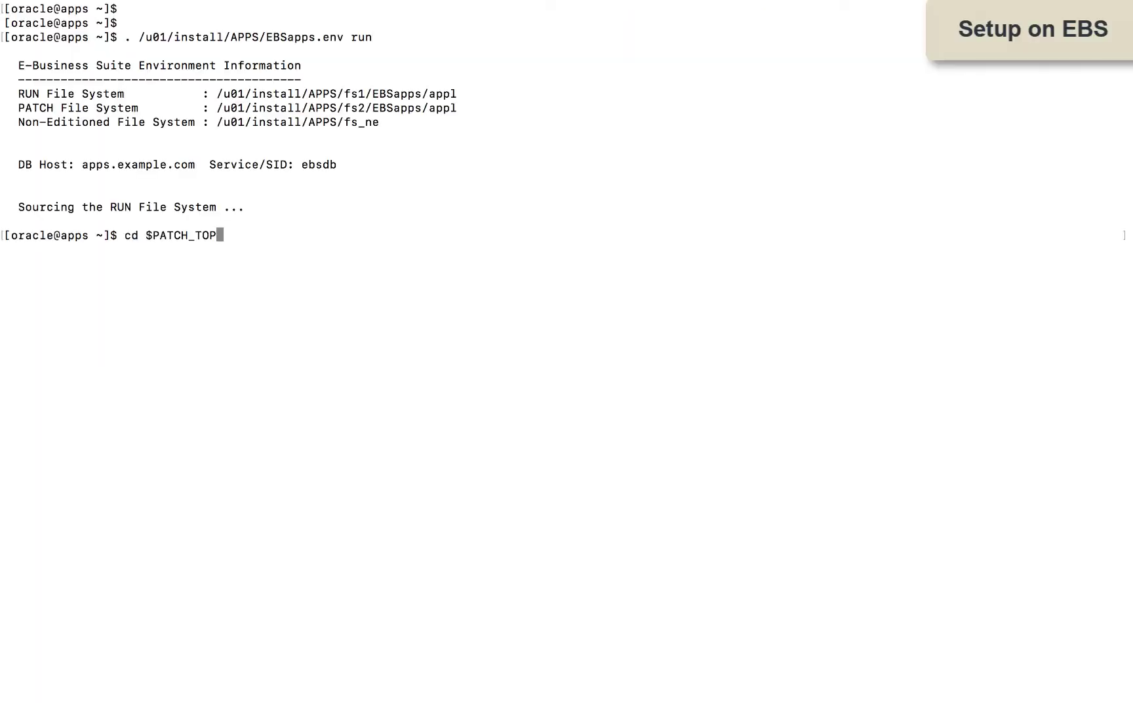
{"action": "key", "text": "Return"}
{"action": "type", "text": "unzip -q /u01/temp/p31764501_R12.OWF.C_R12_GENERIC.zip -d ."}
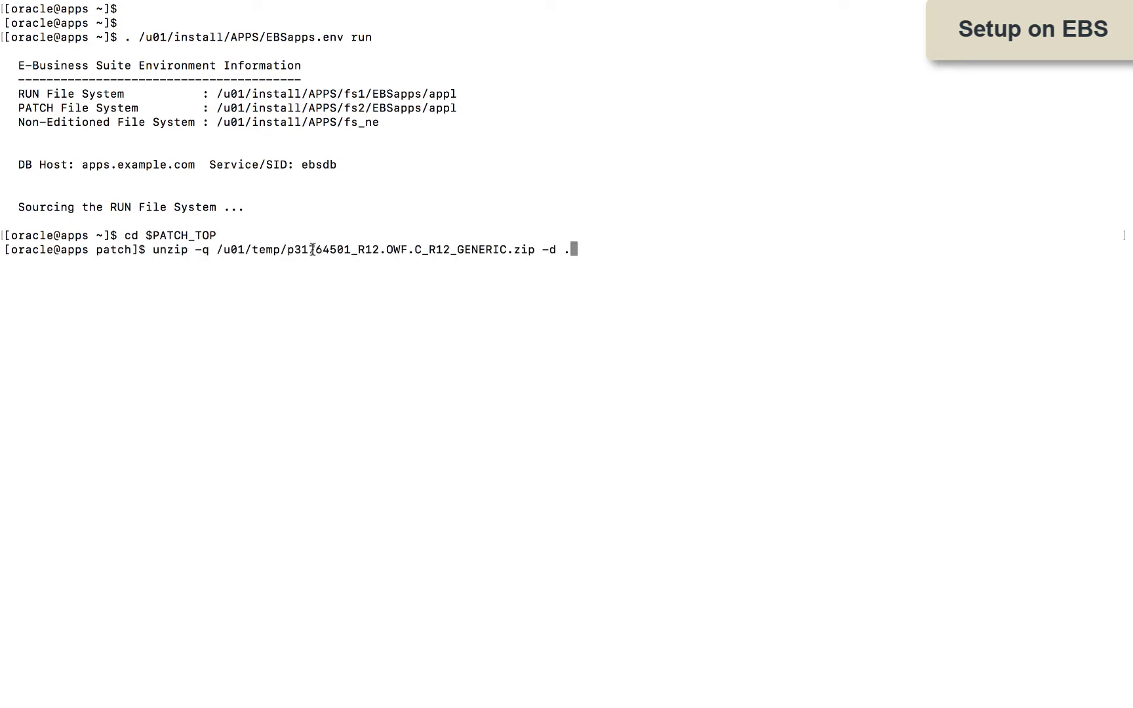
{"action": "key", "text": "Return"}
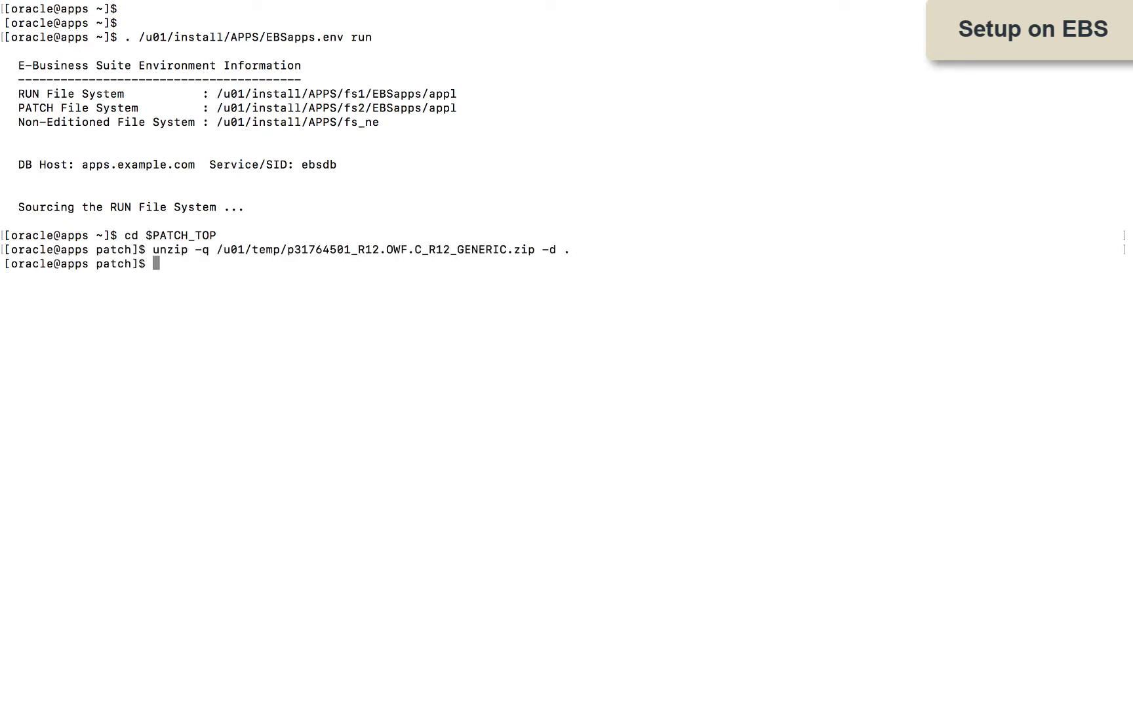
Step: List the patch directory and apply patch 31764501 with adop through all phases
{"action": "type", "text": "ll"}
{"action": "key", "text": "Return"}
{"action": "key", "text": "Return"}
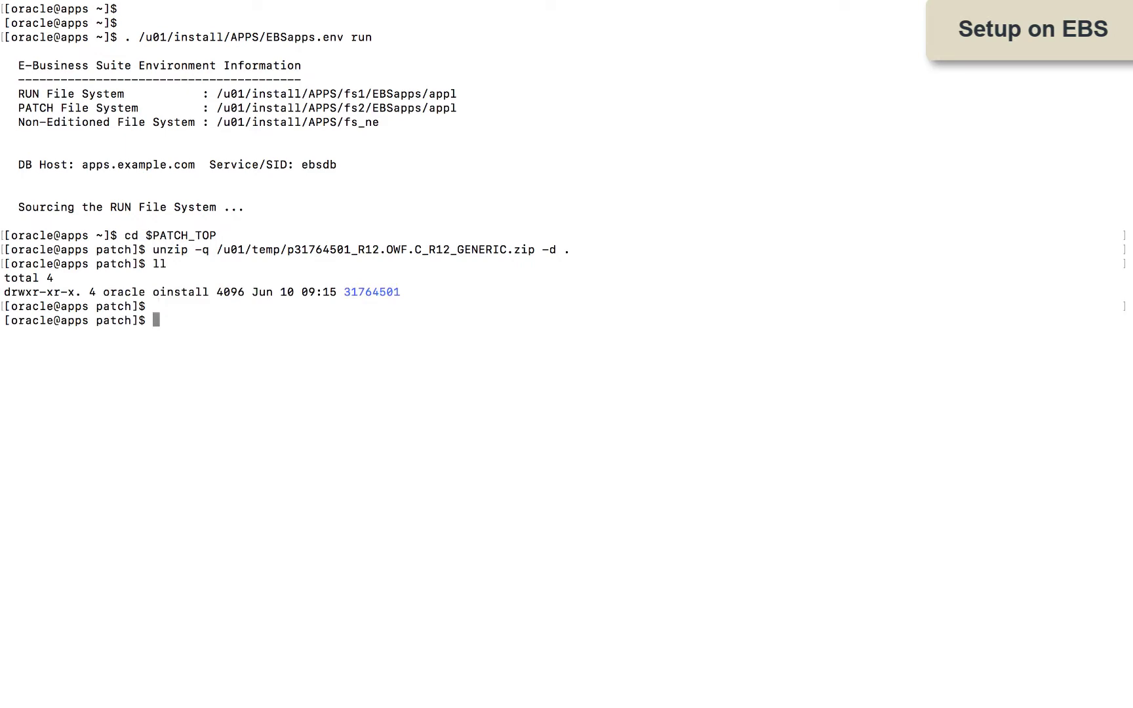
{"action": "key", "text": "super+v"}
{"action": "key", "text": "Return"}
{"action": "key", "text": "Return"}
{"action": "key", "text": "Return"}
{"action": "key", "text": "Return"}
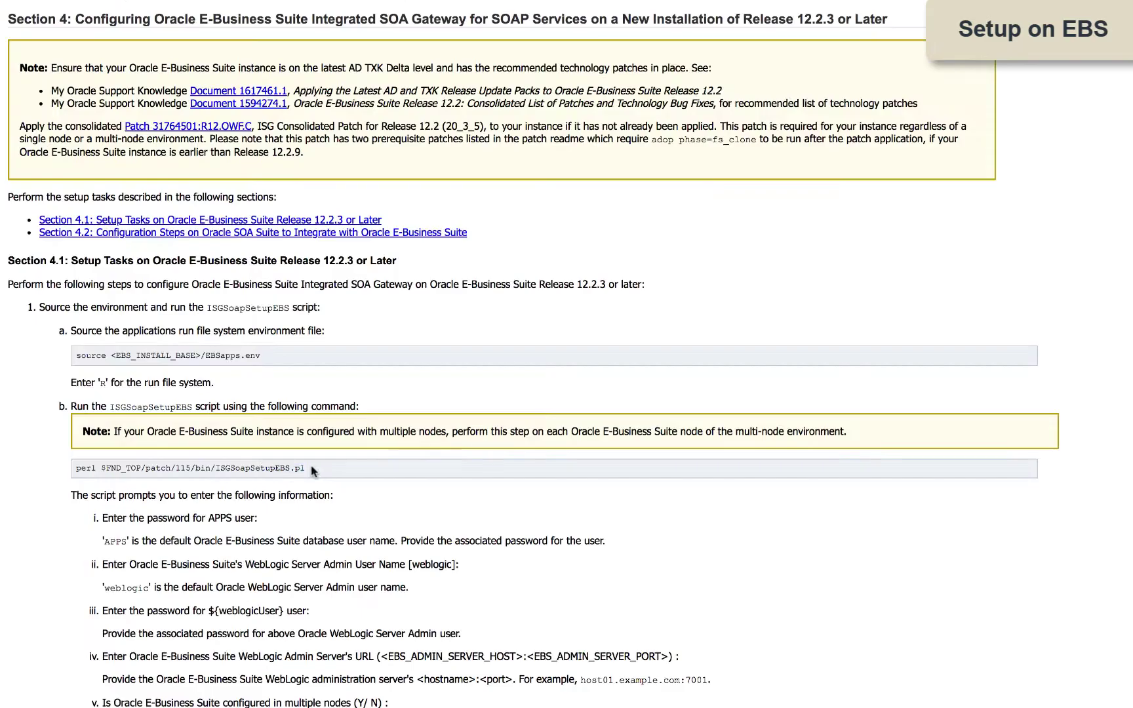
Step: Select the perl ISGSoapSetupEBS.pl command and review its single-node and clustered SOA prompts
{"action": "left_click_drag", "start_coordinate": [306, 468], "coordinate": [73, 469]}
{"action": "scroll", "coordinate": [354, 514], "scroll_direction": "down", "scroll_amount": 2}
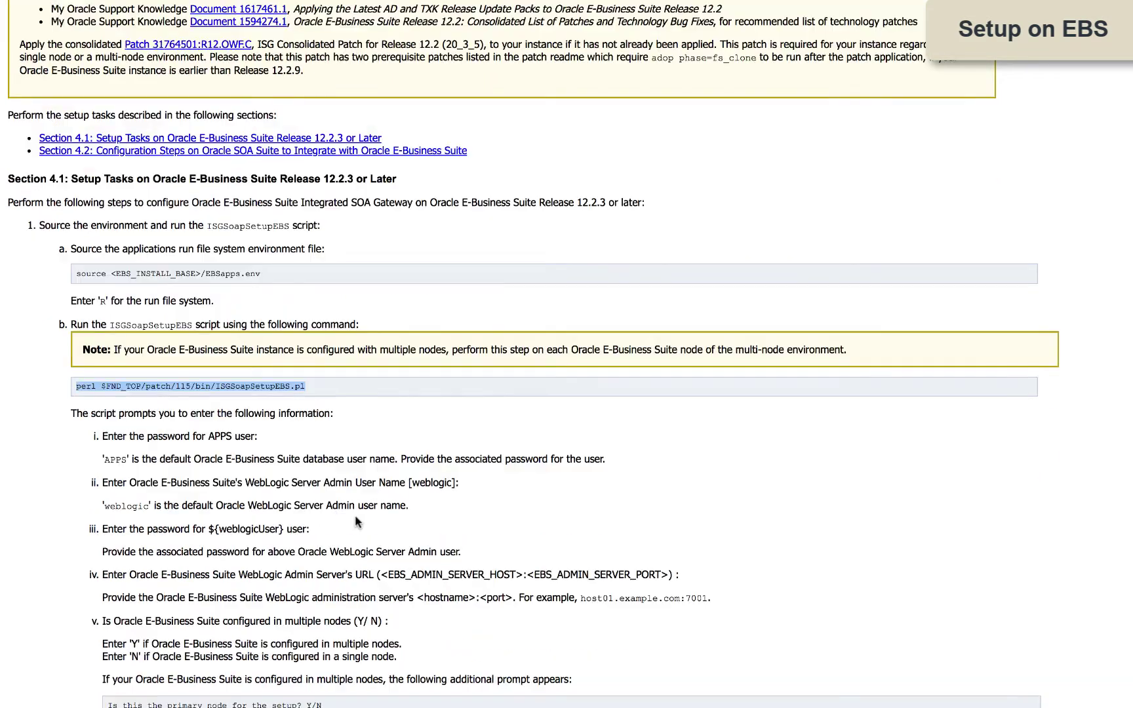
{"action": "scroll", "coordinate": [354, 516], "scroll_direction": "down", "scroll_amount": 3}
{"action": "scroll", "coordinate": [356, 518], "scroll_direction": "down", "scroll_amount": 2}
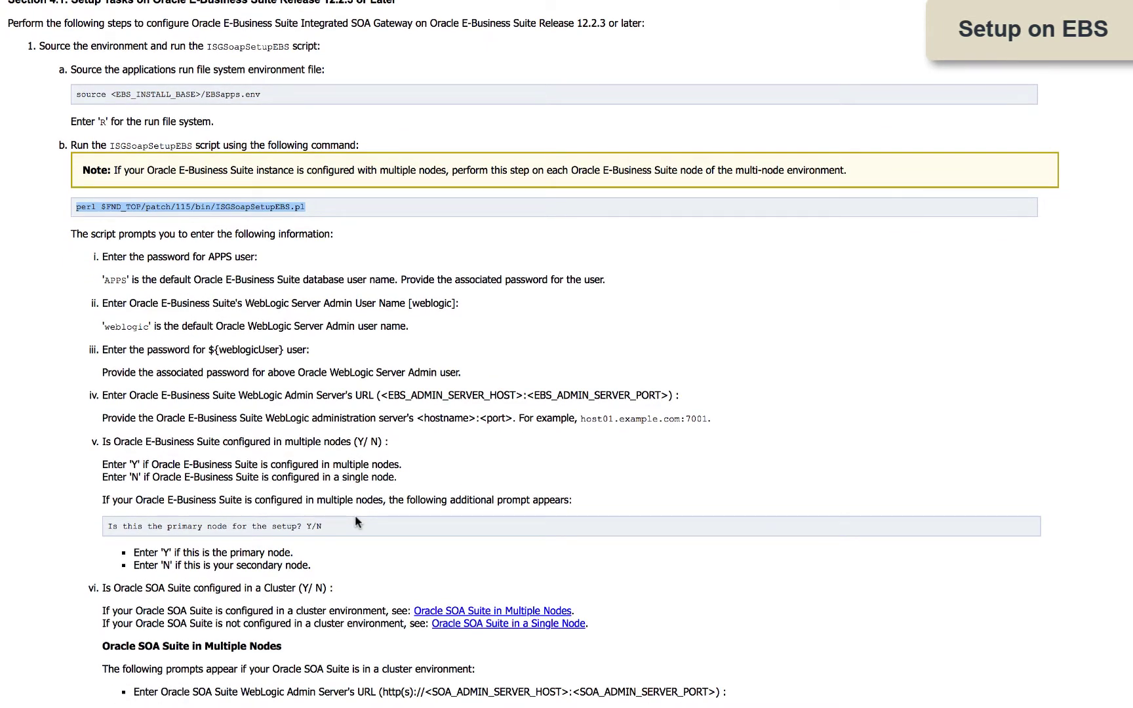
{"action": "scroll", "coordinate": [354, 516], "scroll_direction": "down", "scroll_amount": 1}
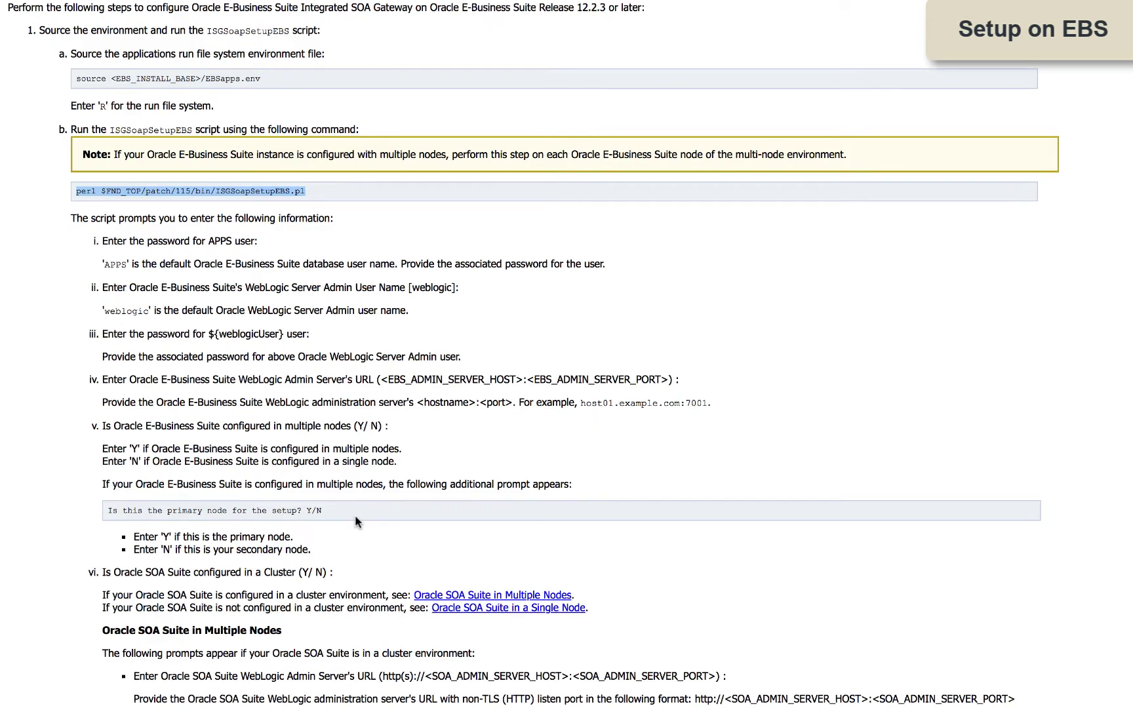
{"action": "scroll", "coordinate": [355, 514], "scroll_direction": "down", "scroll_amount": 8}
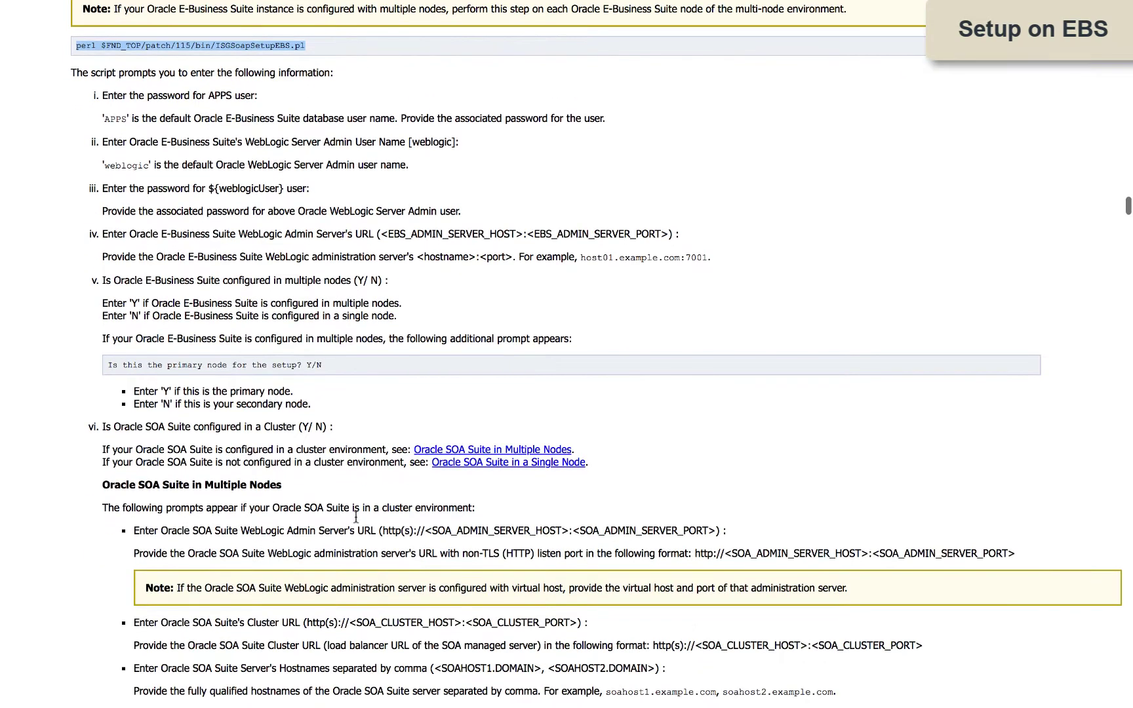
{"action": "scroll", "coordinate": [354, 516], "scroll_direction": "down", "scroll_amount": 9}
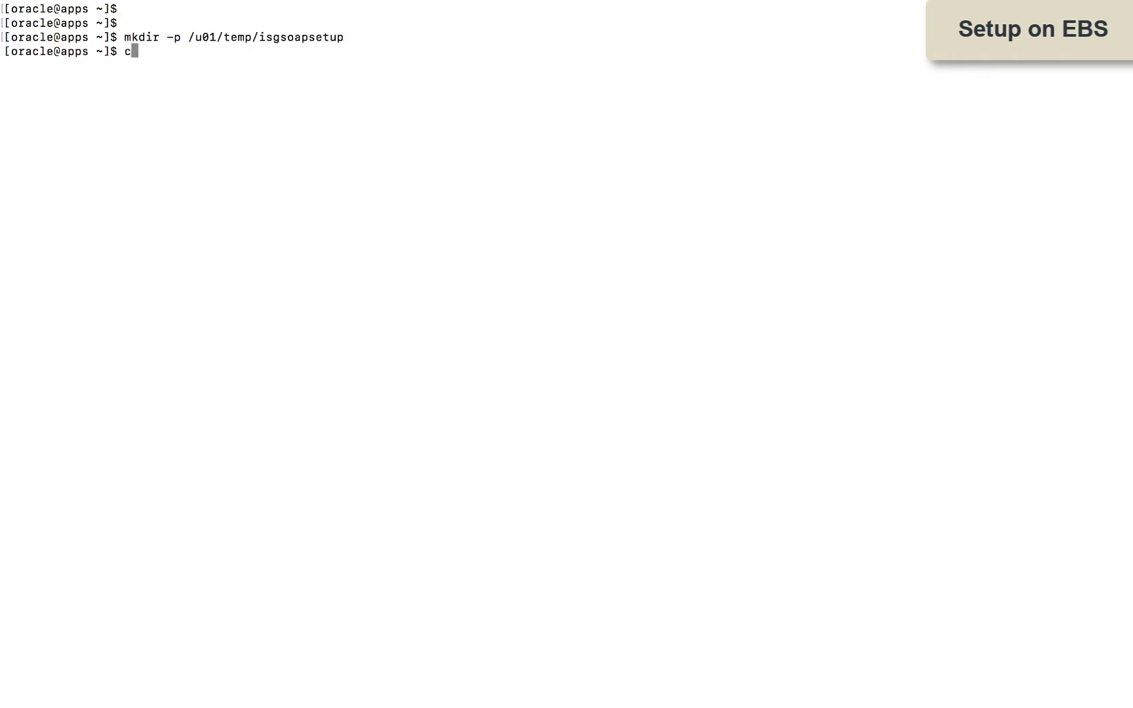
Step: From /u01/temp/isgsoapsetup with the run environment sourced, start ISGSoapSetupEBS.pl
{"action": "type", "text": "cd /u01/temp/isgsoapsetup/"}
{"action": "key", "text": "Return"}
{"action": "key", "text": "Return"}
{"action": "key", "text": "Return"}
{"action": "type", "text": ". /u01/install/APPS/EBSapps.env run"}
{"action": "key", "text": "Return"}
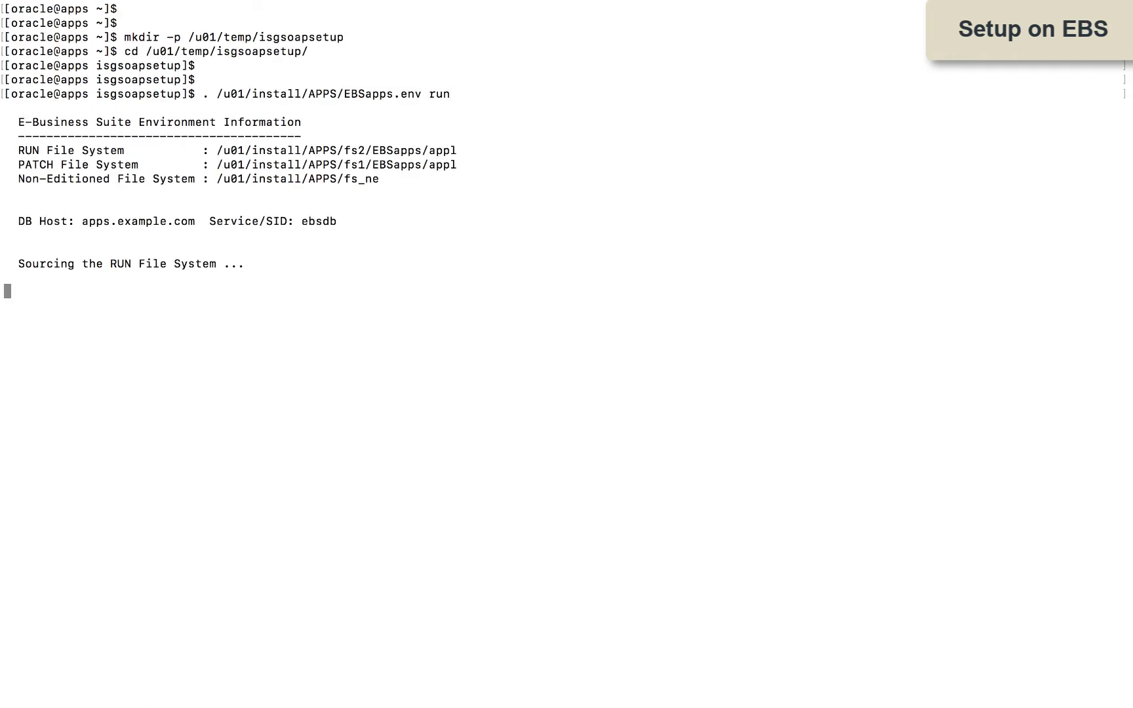
{"action": "key", "text": "Return"}
{"action": "key", "text": "Return"}
{"action": "type", "text": "perl $FND_TOP/patch/115/bin/ISGSoapSetupEBS.pl"}
{"action": "key", "text": "Return"}
{"action": "key", "text": "Return"}
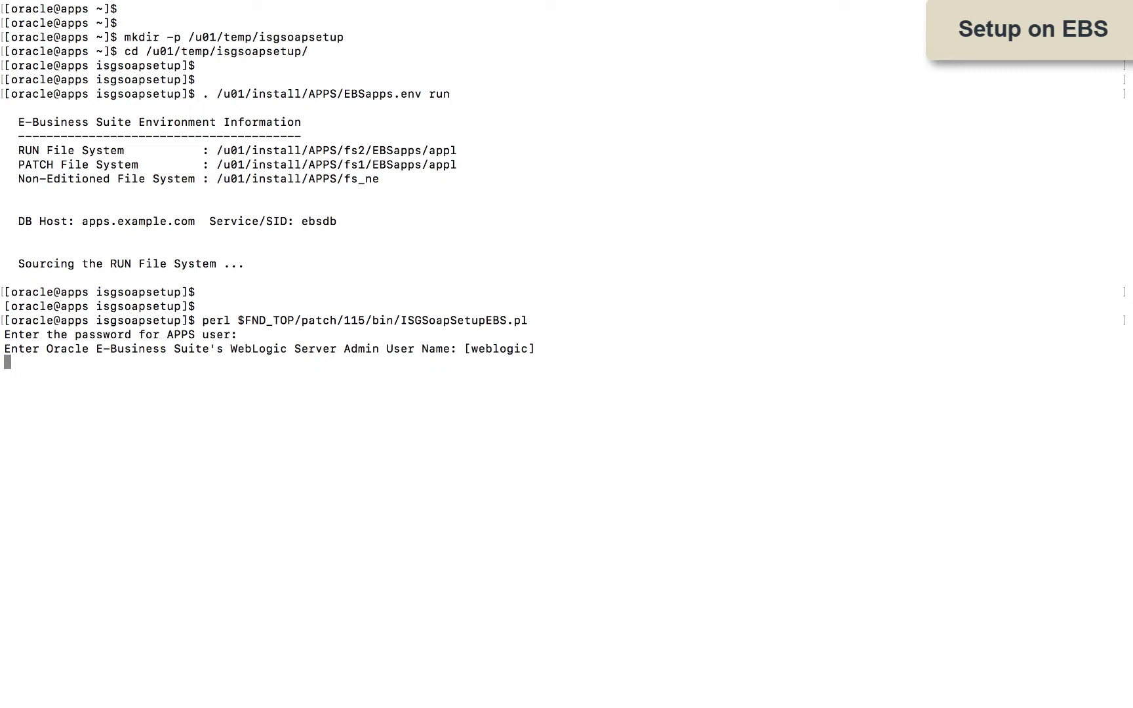
Step: Keep the default admin user, give EBS admin URL apps.example.com:7002, answer N to multi-node and clustering
{"action": "key", "text": "Return"}
{"action": "key", "text": "Return"}
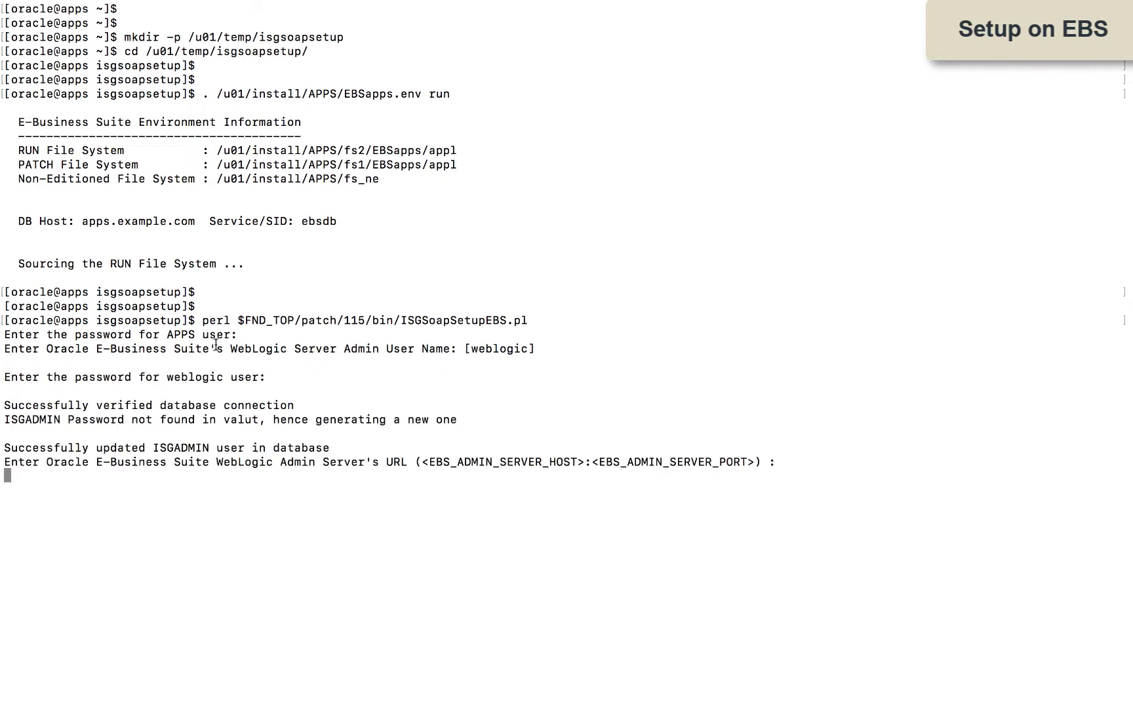
{"action": "type", "text": "apps.example.com:7002"}
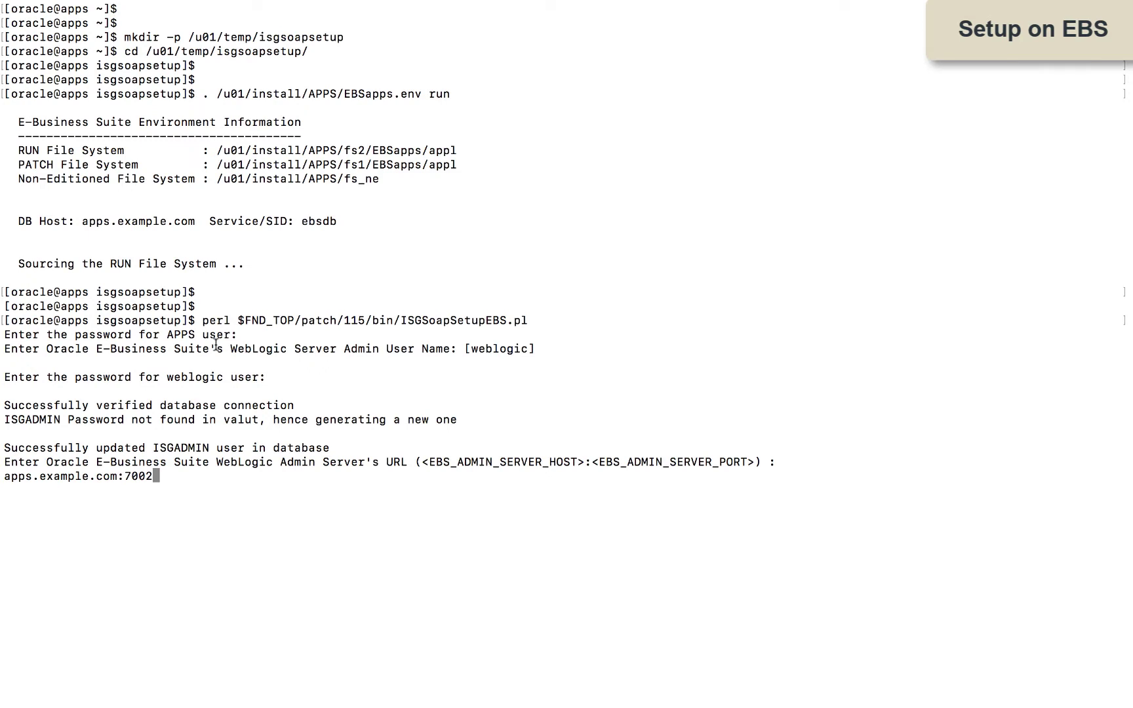
{"action": "key", "text": "Return"}
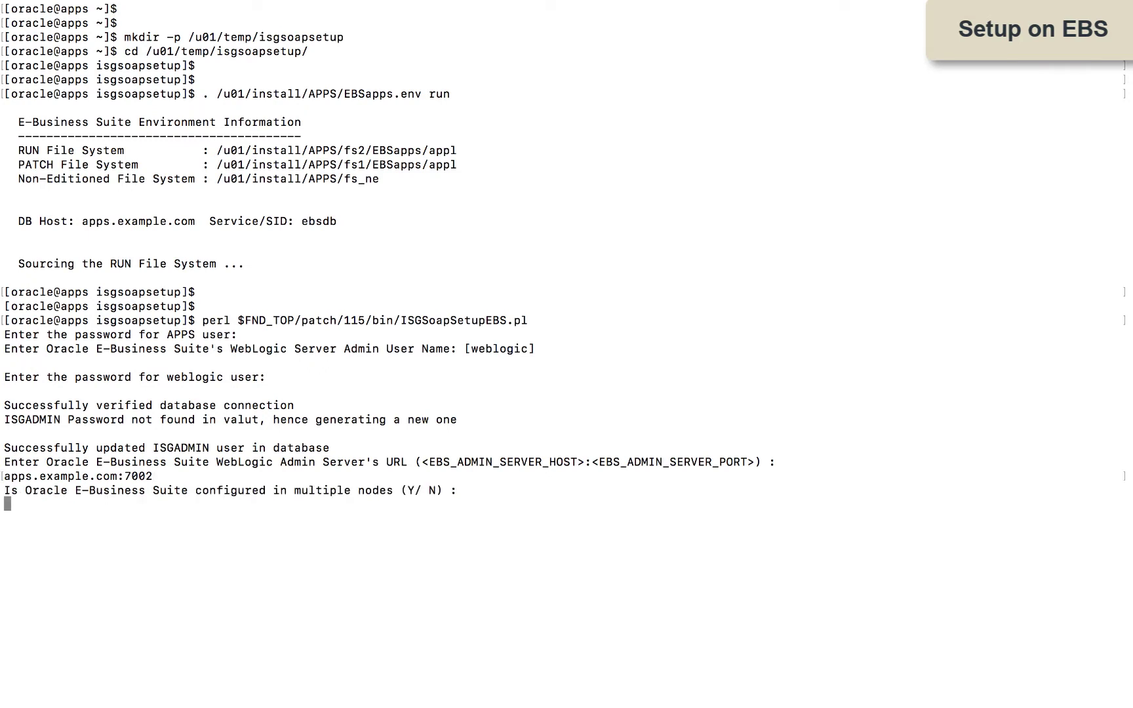
{"action": "type", "text": "N"}
{"action": "key", "text": "Return"}
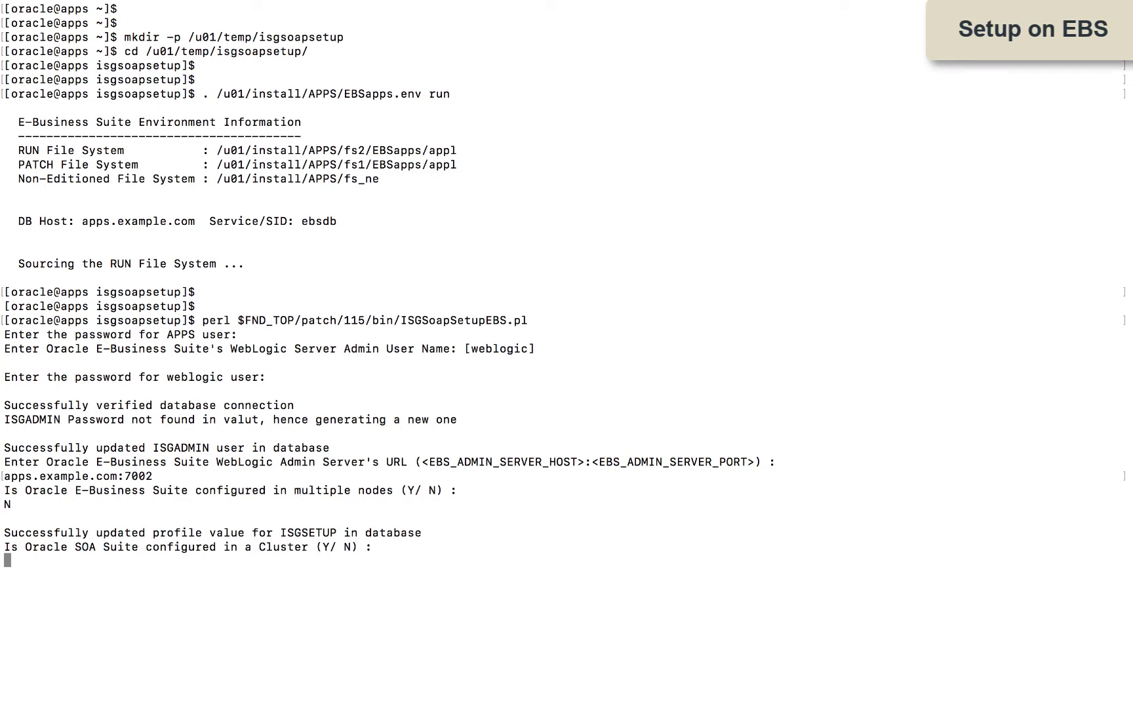
{"action": "type", "text": "N"}
{"action": "key", "text": "Return"}
Step: Enter SOA URLs ports 7001/7003, host soa.demo001.com, IP 10.0.0.151; highlight the EBS_BPEL_payload.zip path
{"action": "type", "text": "http://soa.demo001.com:7001"}
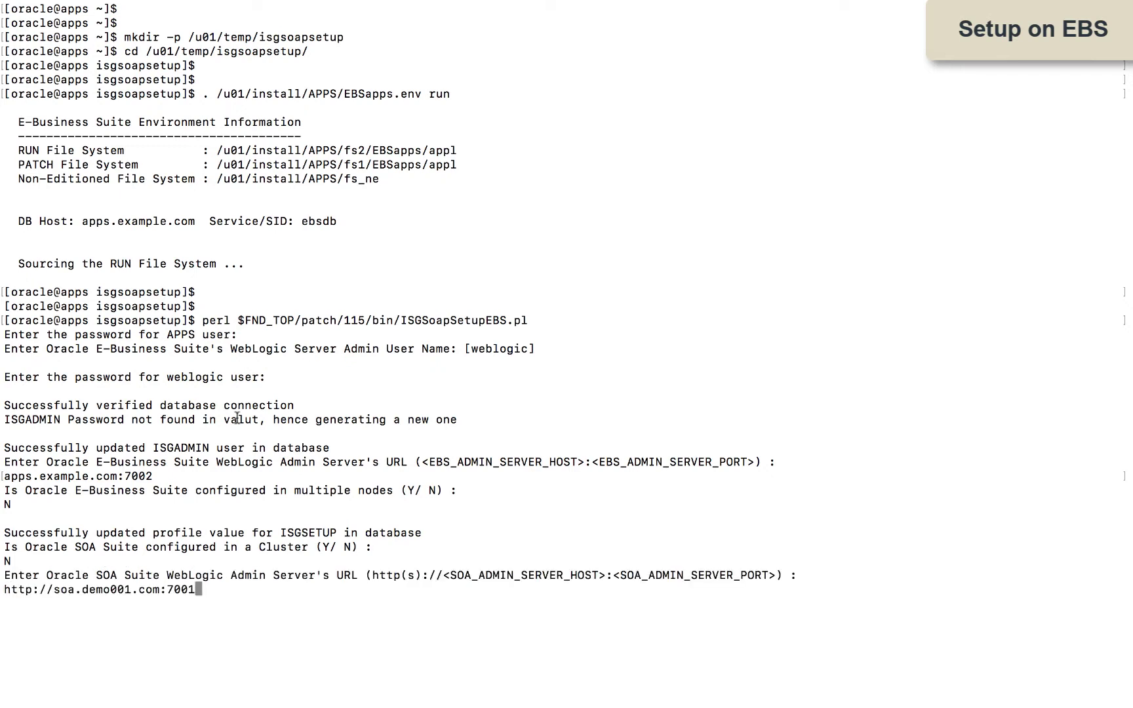
{"action": "key", "text": "Return"}
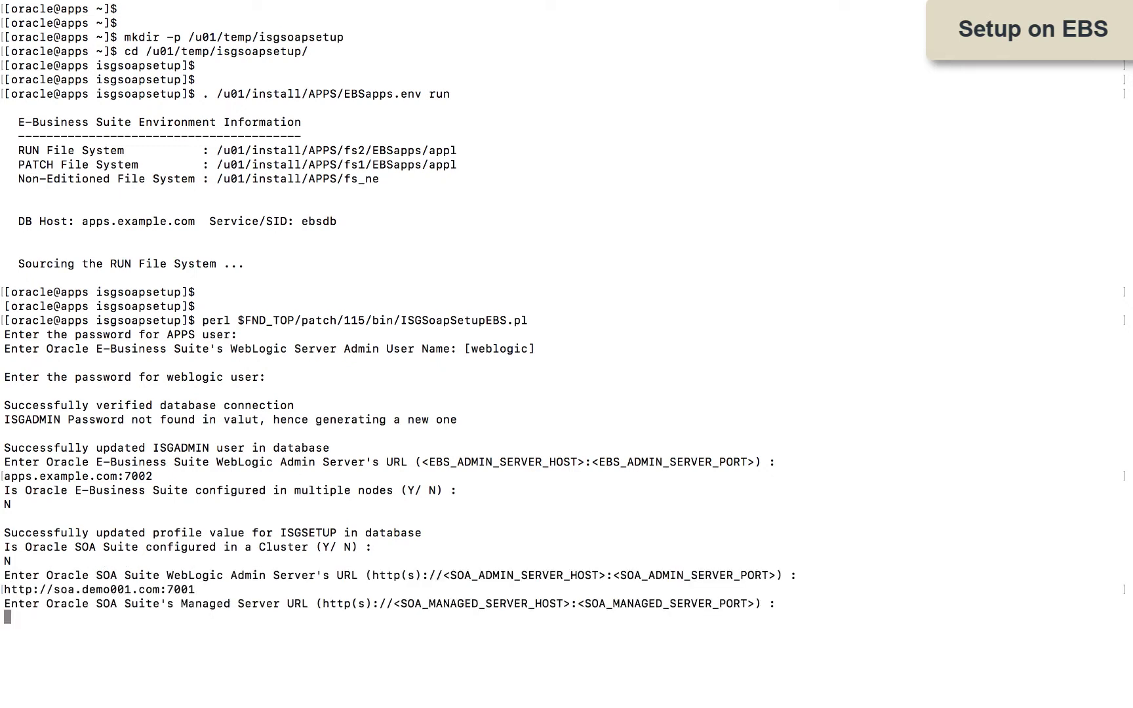
{"action": "type", "text": "http://soa.demo001.com:7003"}
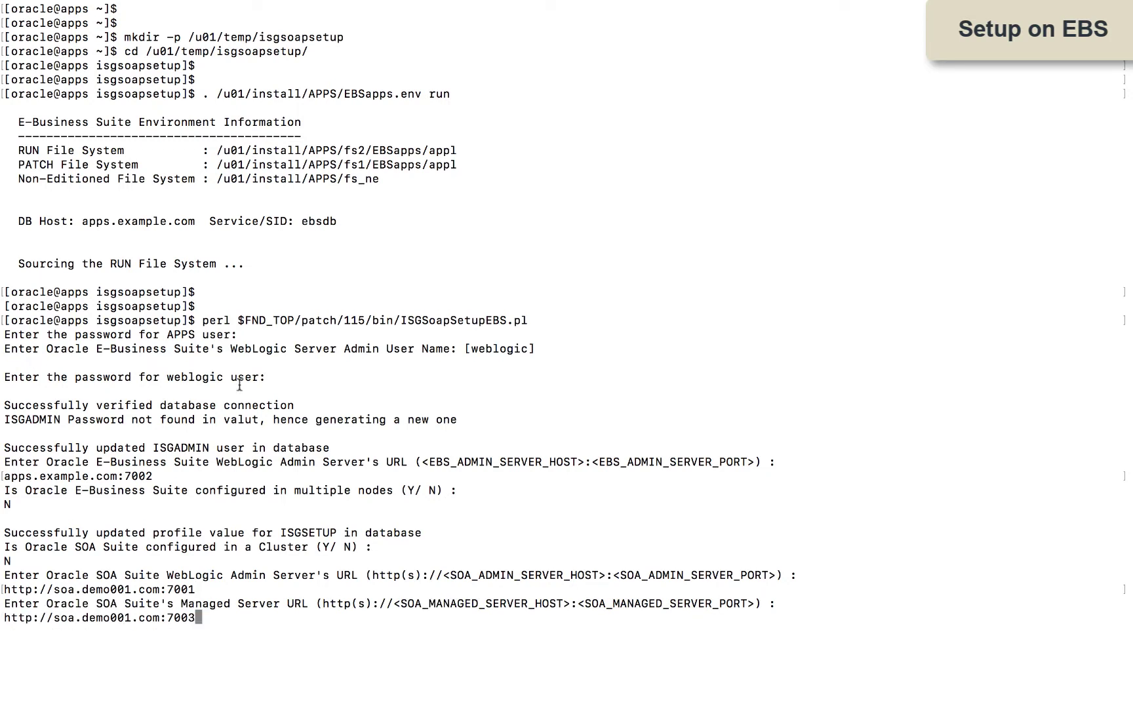
{"action": "key", "text": "Return"}
{"action": "type", "text": "soa.demo001.com"}
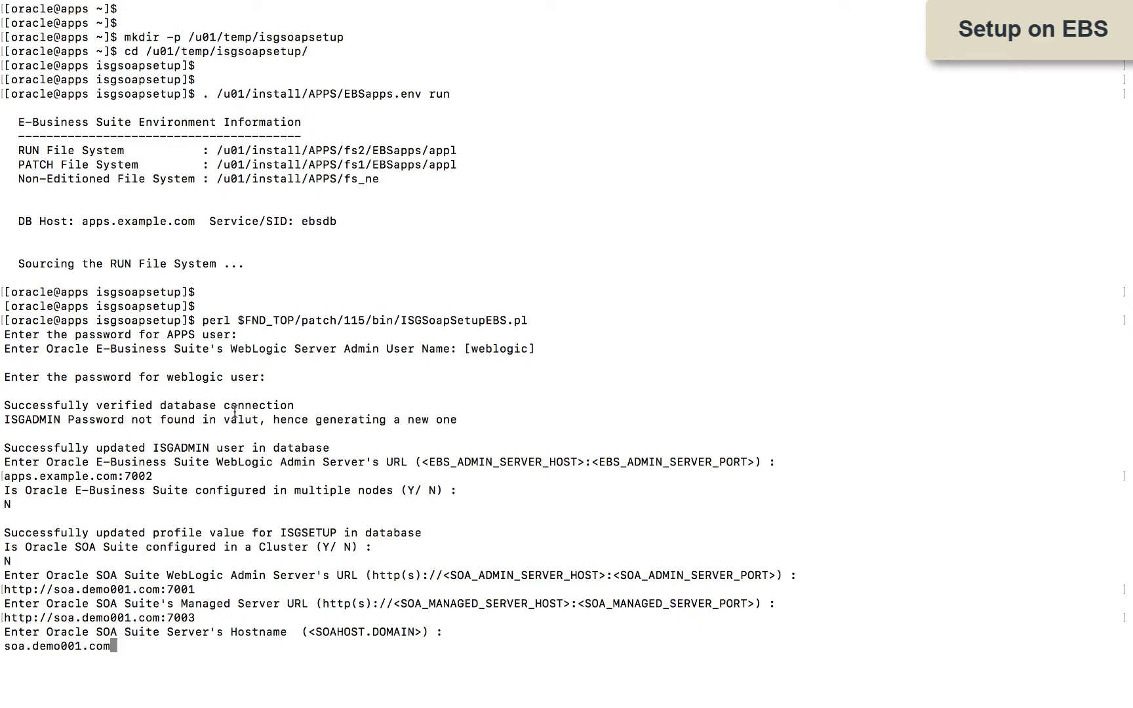
{"action": "key", "text": "Return"}
{"action": "type", "text": "10.0.0.151"}
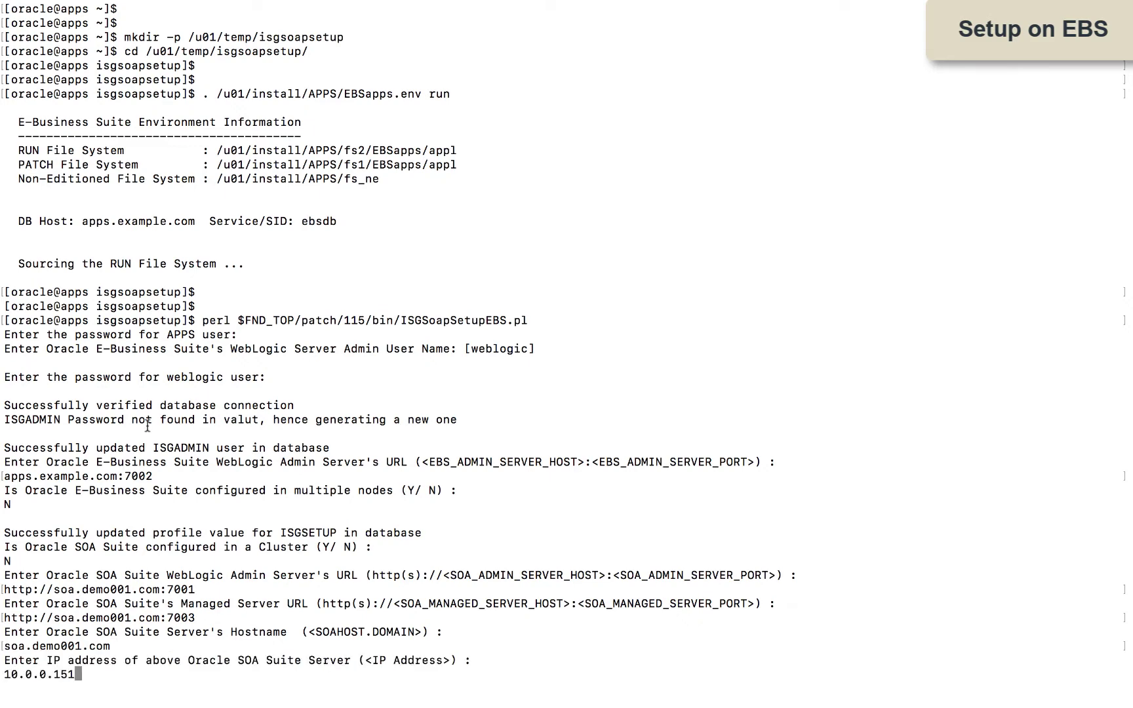
{"action": "key", "text": "Return"}
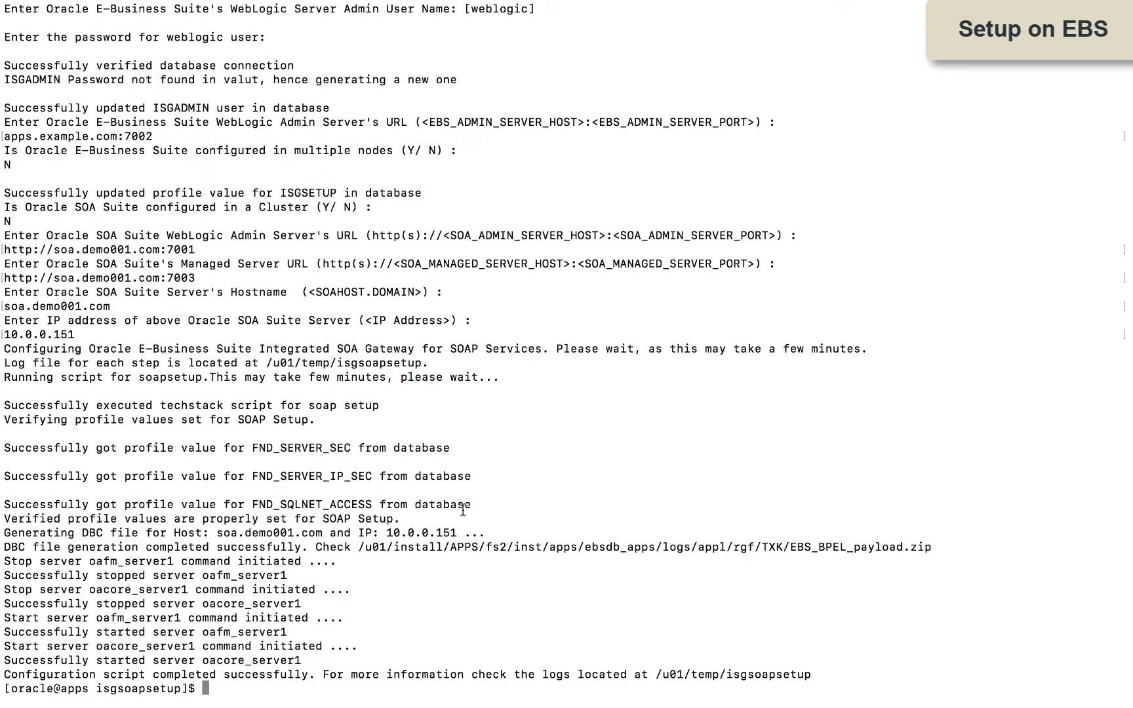
{"action": "left_click_drag", "start_coordinate": [358, 548], "coordinate": [929, 544]}
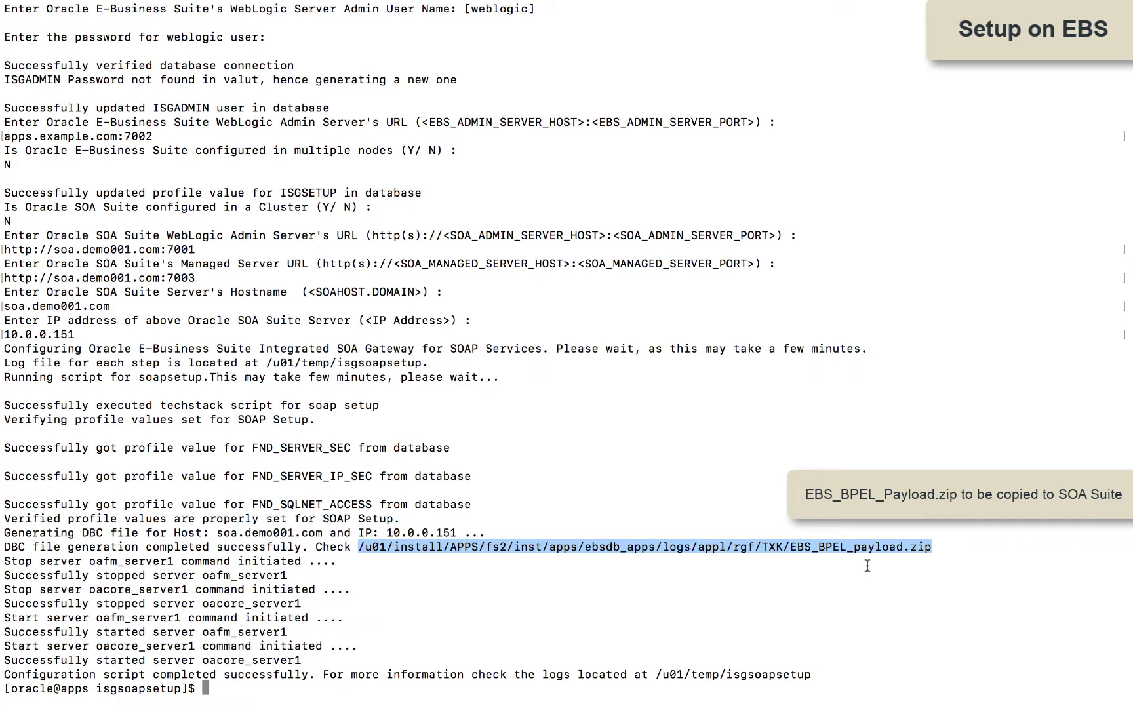
Step: List the directory, then scroll the guide to step 2 on restricting external database access
{"action": "key", "text": "Return"}
{"action": "key", "text": "Return"}
{"action": "type", "text": "ll"}
{"action": "key", "text": "Return"}
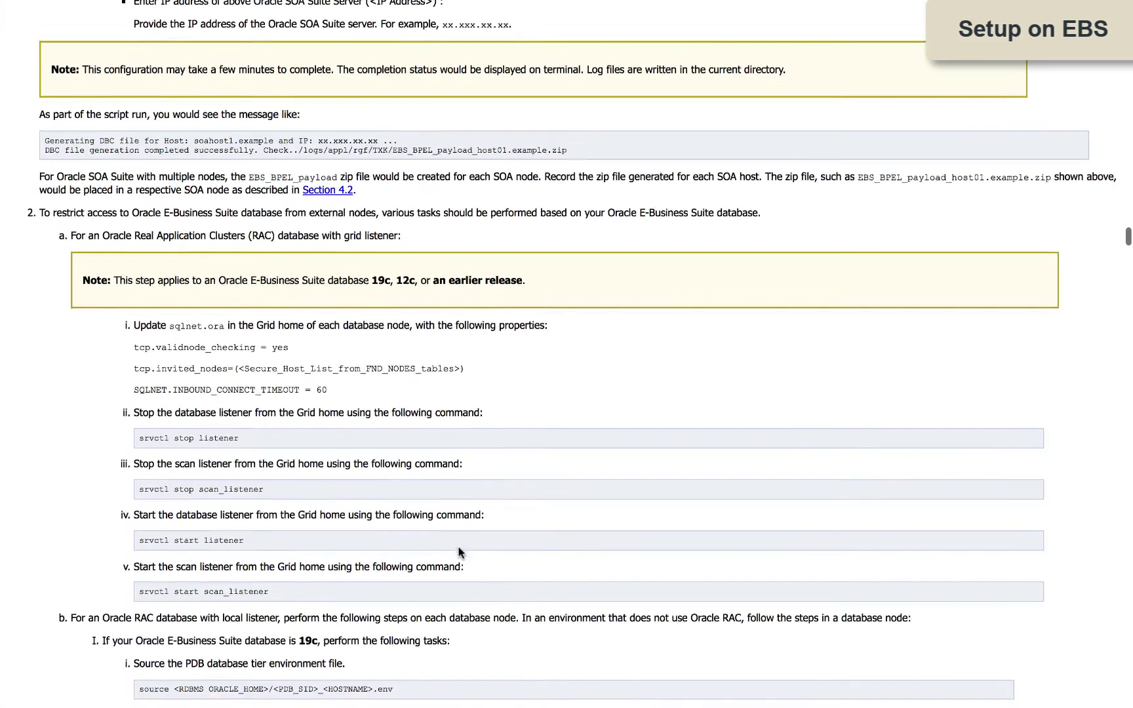
{"action": "scroll", "coordinate": [459, 553], "scroll_direction": "down", "scroll_amount": 1}
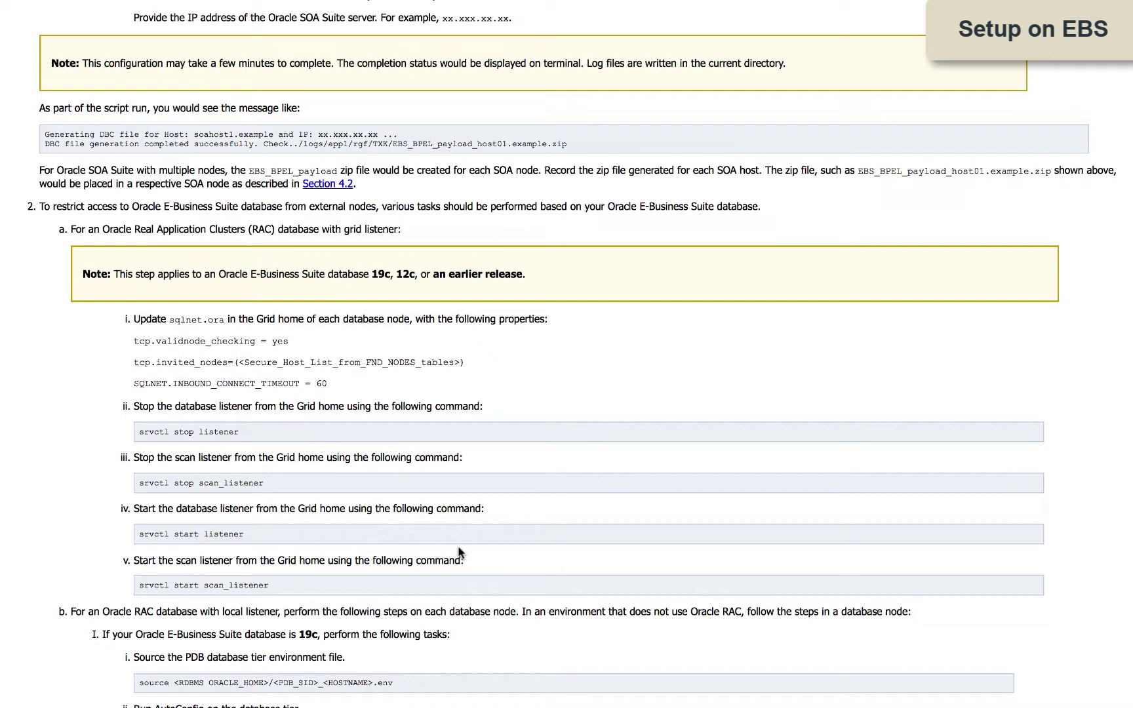
{"action": "scroll", "coordinate": [459, 553], "scroll_direction": "down", "scroll_amount": 4}
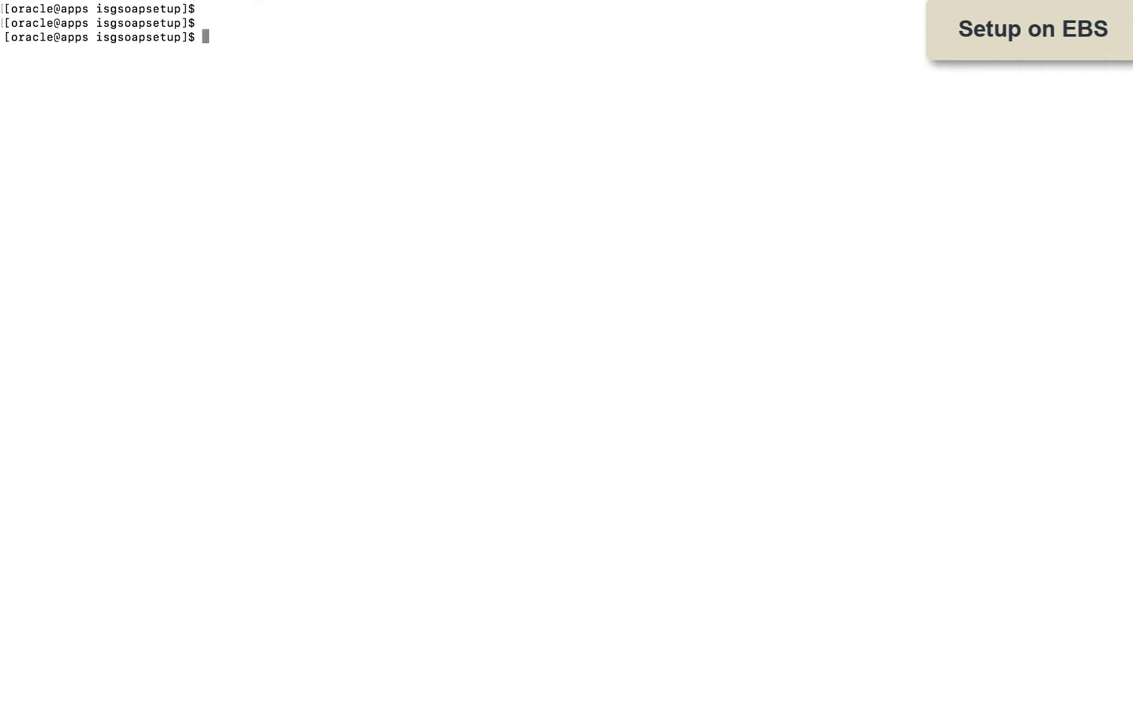
Step: Run AutoConfig with the ebsdb_apps environment and check sqlnet.ora's valid-node setting without changes
{"action": "type", "text": "source /u01/install/APPS/19.0.0/ebsdb_apps.env"}
{"action": "key", "text": "Return"}
{"action": "type", "text": "sh /u01/install/APPS/19.0.0/appsutil/scripts/ebsdb_apps/adautocfg.sh"}
{"action": "key", "text": "Return"}
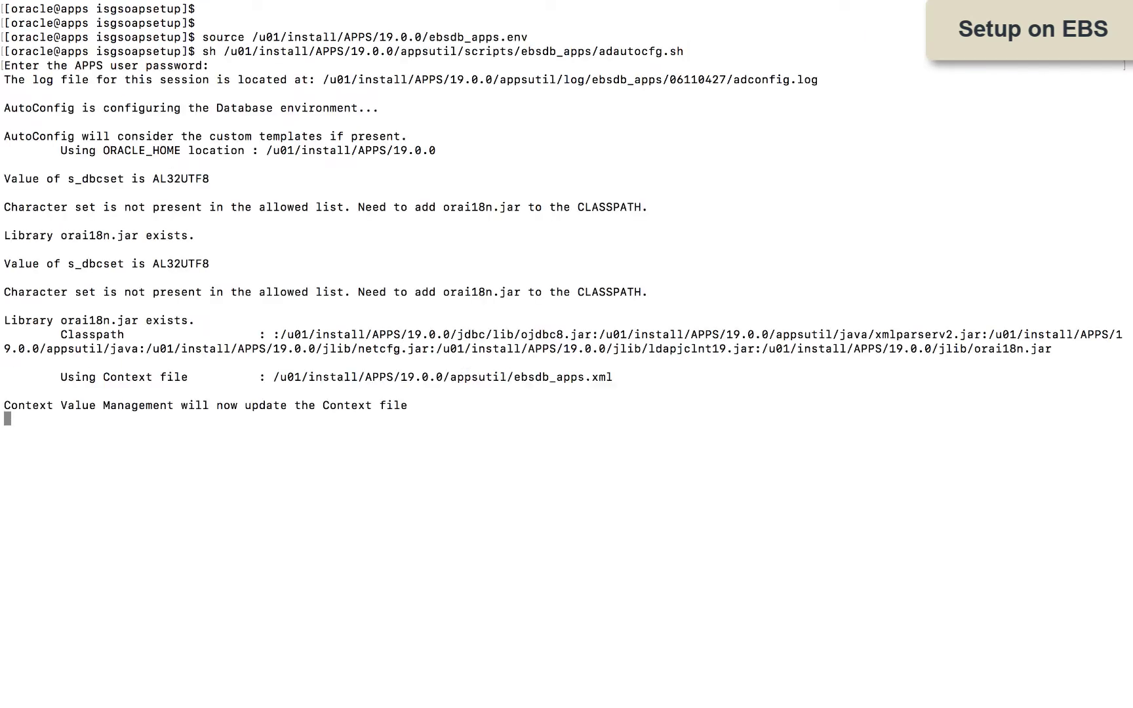
{"action": "type", "text": "vi $TNS_ADMIN/sqlnet.ora"}
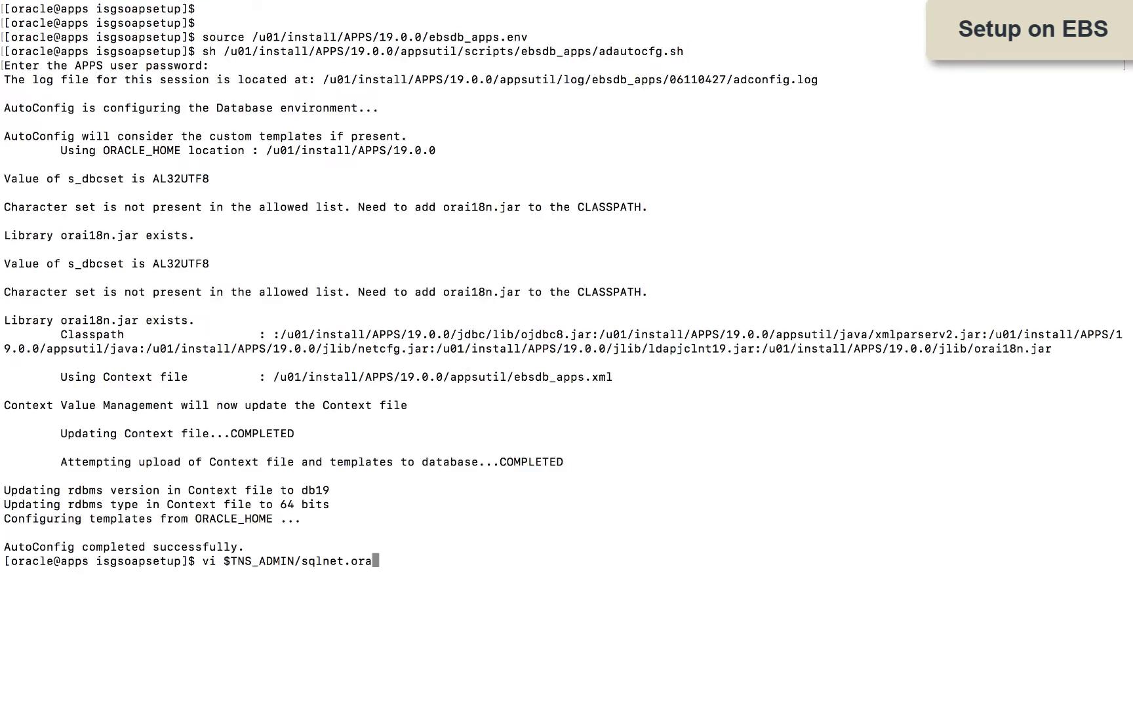
{"action": "key", "text": "Return"}
{"action": "type", "text": ":q"}
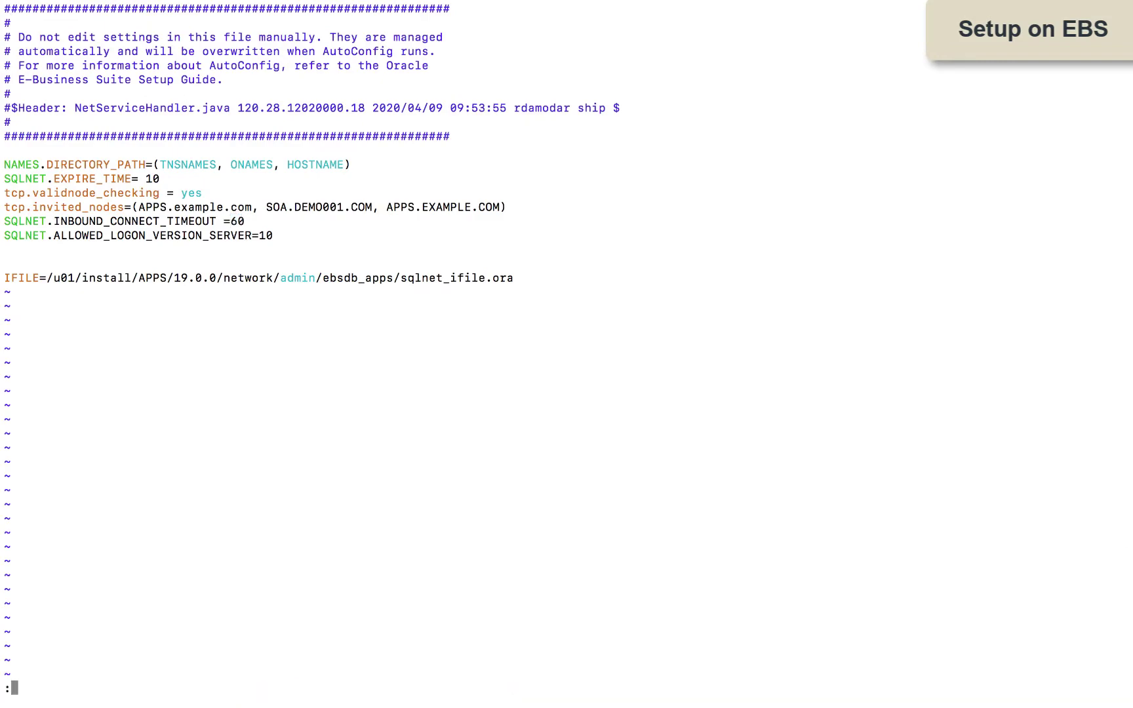
{"action": "key", "text": "Return"}
Step: Load the ebscdb_apps environment, echo context name and SID, and stop then start the listener
{"action": "type", "text": "source /u01/install/APPS/19.0.0/ebscdb_apps.env"}
{"action": "key", "text": "Return"}
{"action": "type", "text": "echo $CONTEXT_NAME"}
{"action": "key", "text": "Return"}
{"action": "type", "text": "echo $ORACLE_SID"}
{"action": "key", "text": "Return"}
{"action": "type", "text": "$ORACLE_HOME/appsutil/scripts/ebsdb_apps/adcdblnctl.sh stop $ORACLE_SID"}
{"action": "key", "text": "Return"}
{"action": "type", "text": "$ORACLE_HOME/appsutil/scripts/ebsdb_apps/adcdblnctl.sh start $ORACLE_SID"}
{"action": "key", "text": "Return"}
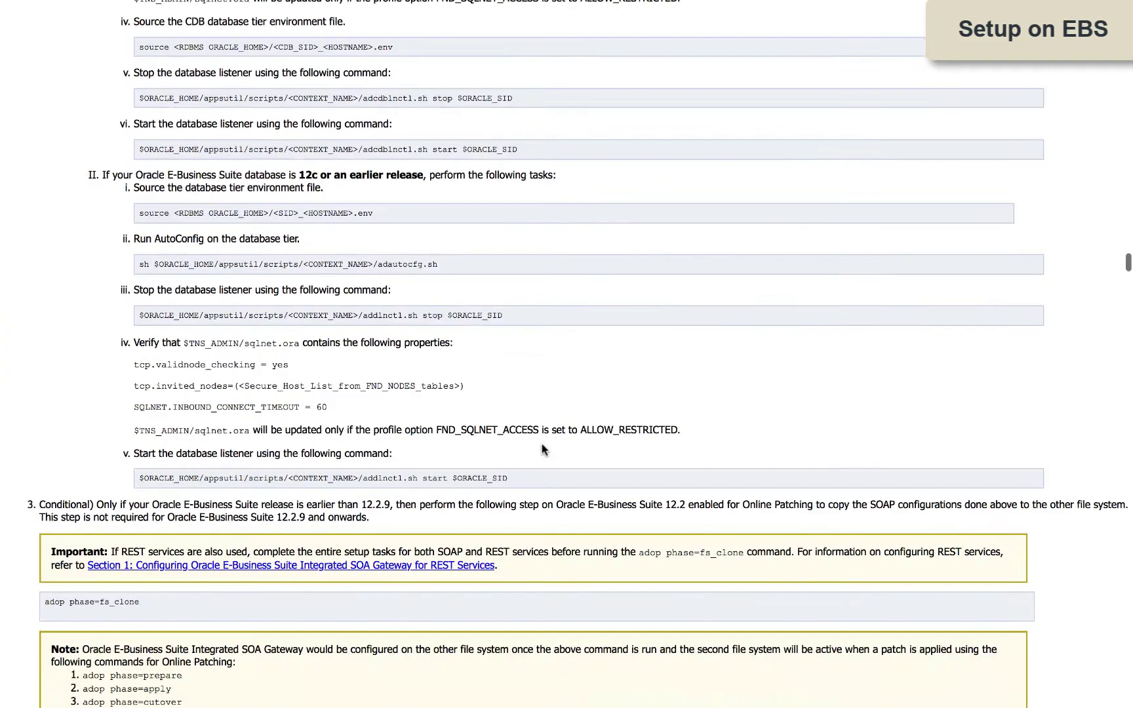
Step: Scroll to Section 4.2's SOA Suite steps and highlight the <TEMP> folder in step 6
{"action": "scroll", "coordinate": [542, 449], "scroll_direction": "down", "scroll_amount": 5}
{"action": "scroll", "coordinate": [541, 449], "scroll_direction": "down", "scroll_amount": 1}
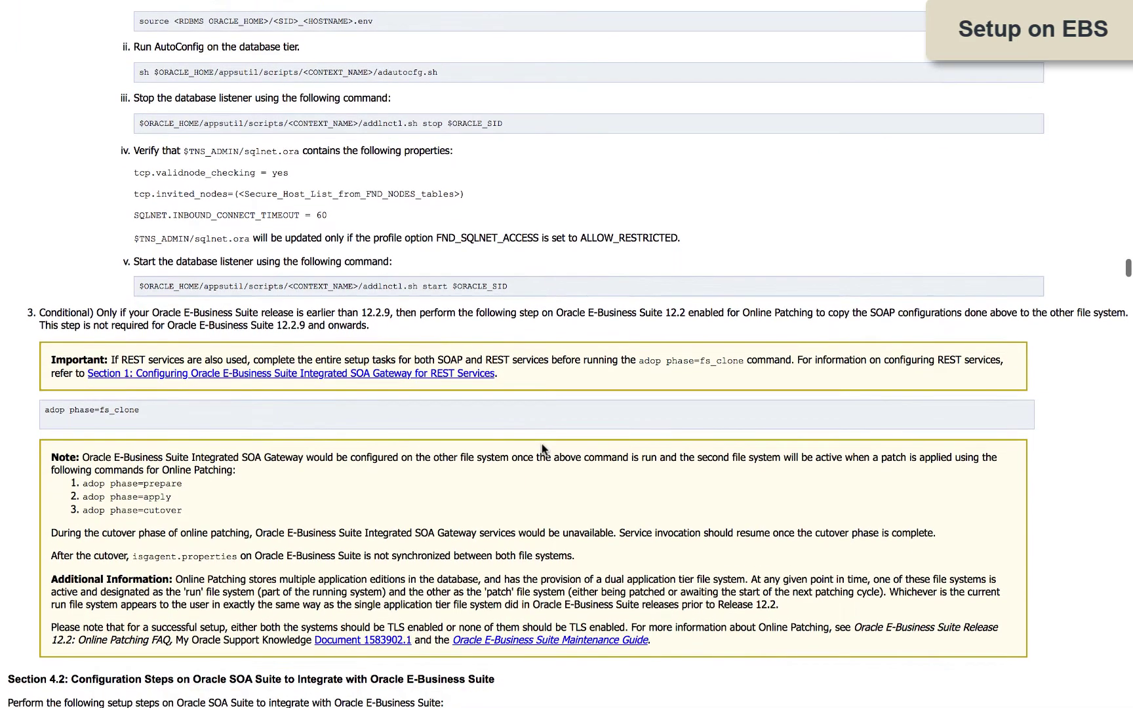
{"action": "scroll", "coordinate": [339, 481], "scroll_direction": "down", "scroll_amount": 10}
{"action": "scroll", "coordinate": [339, 481], "scroll_direction": "down", "scroll_amount": 3}
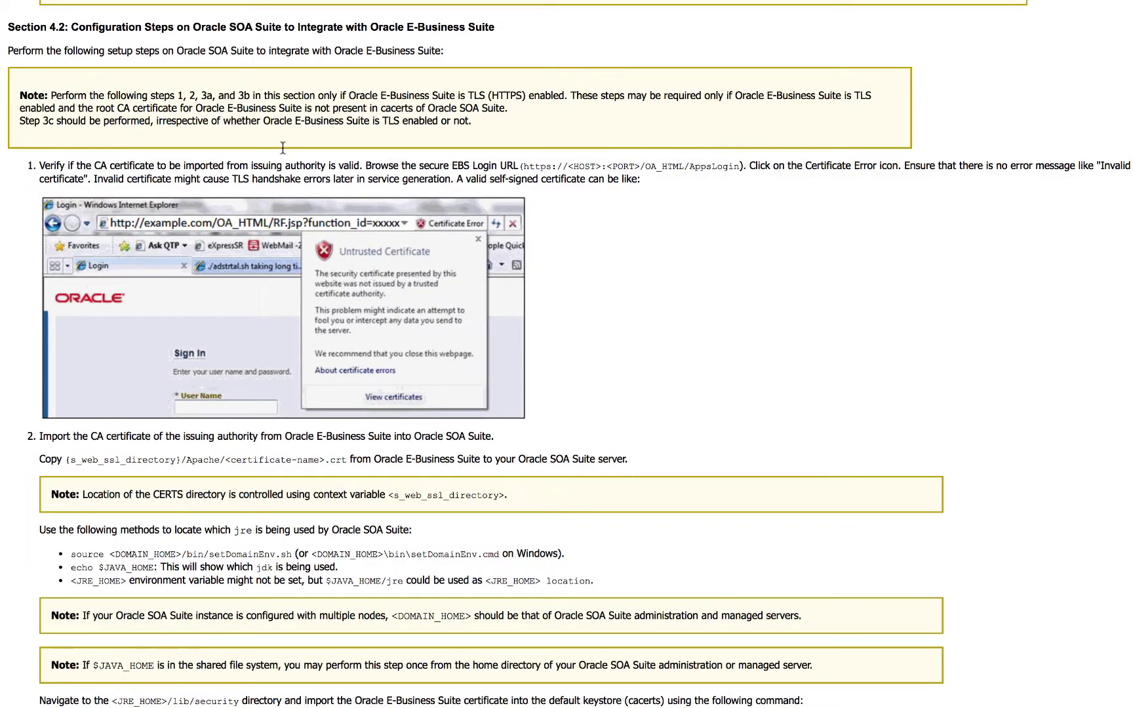
{"action": "scroll", "coordinate": [408, 403], "scroll_direction": "down", "scroll_amount": 15}
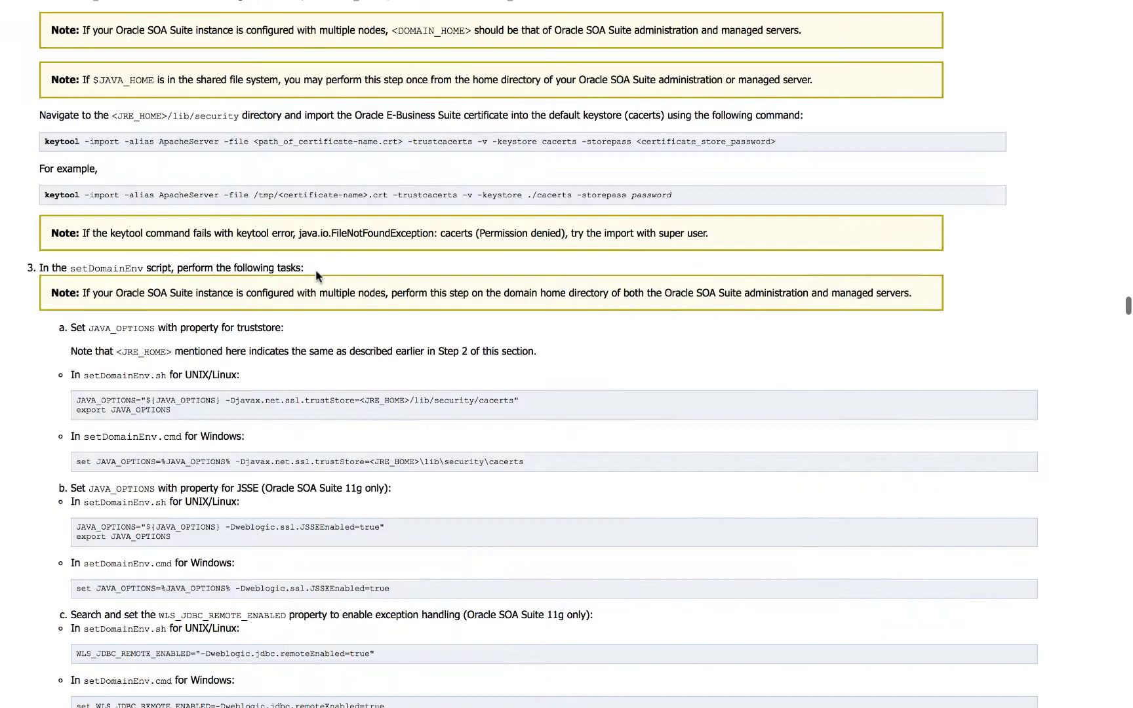
{"action": "scroll", "coordinate": [392, 533], "scroll_direction": "down", "scroll_amount": 3}
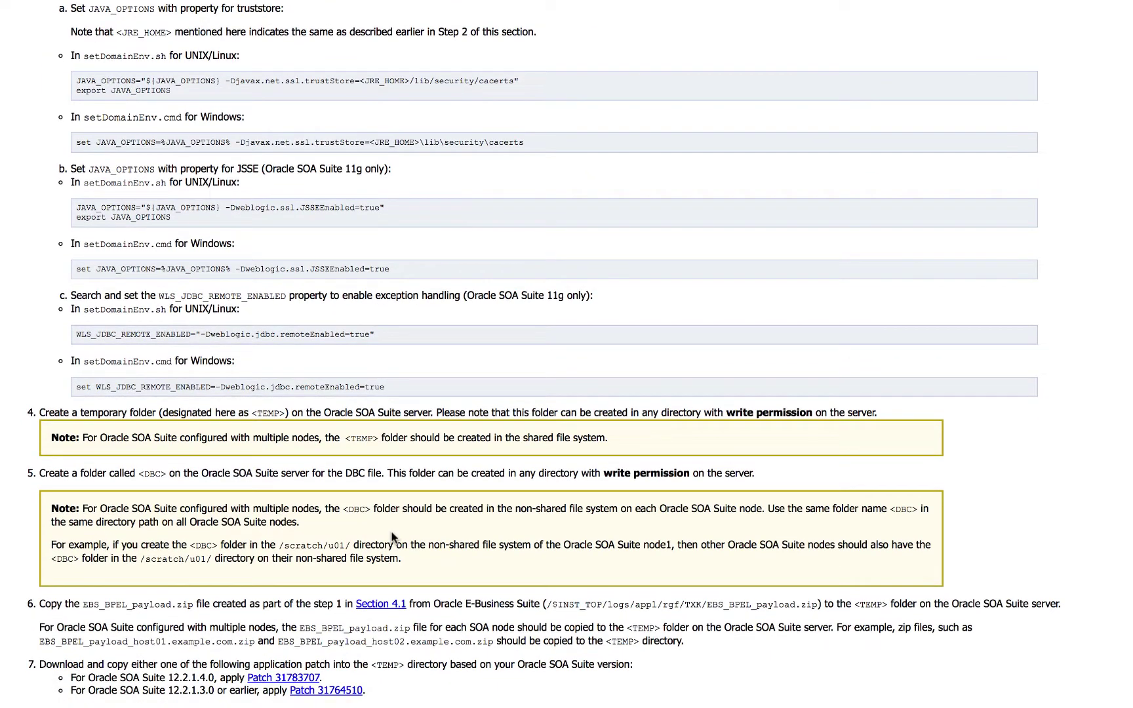
{"action": "scroll", "coordinate": [392, 537], "scroll_direction": "down", "scroll_amount": 5}
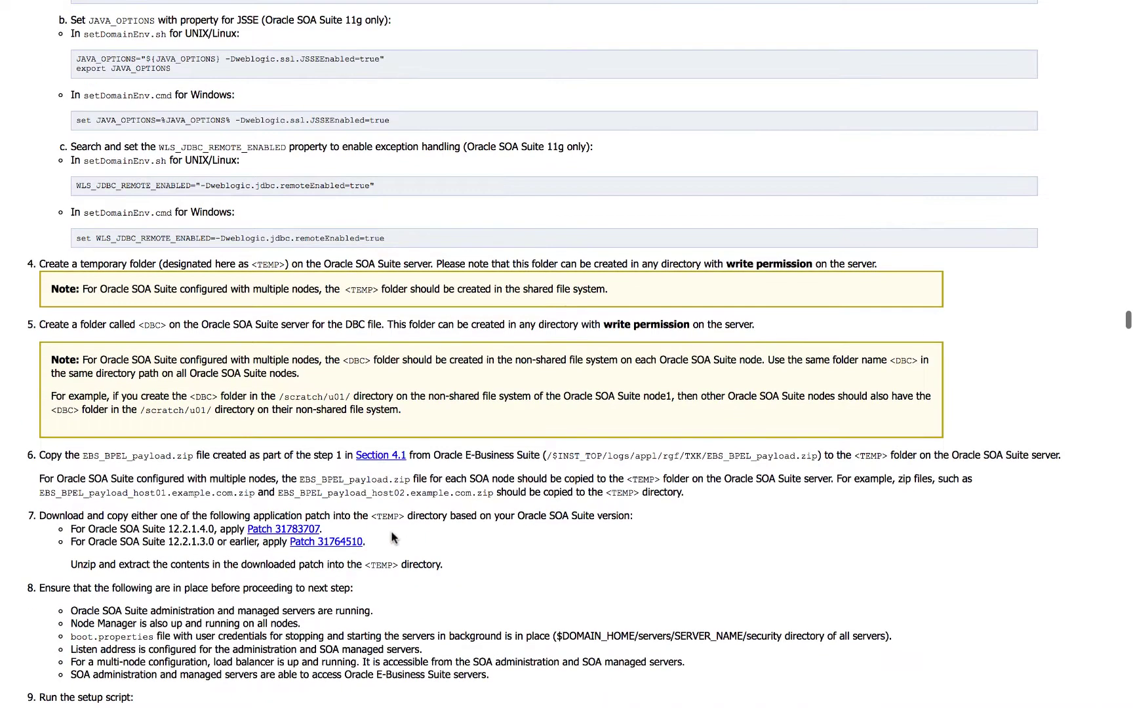
{"action": "scroll", "coordinate": [392, 537], "scroll_direction": "down", "scroll_amount": 1}
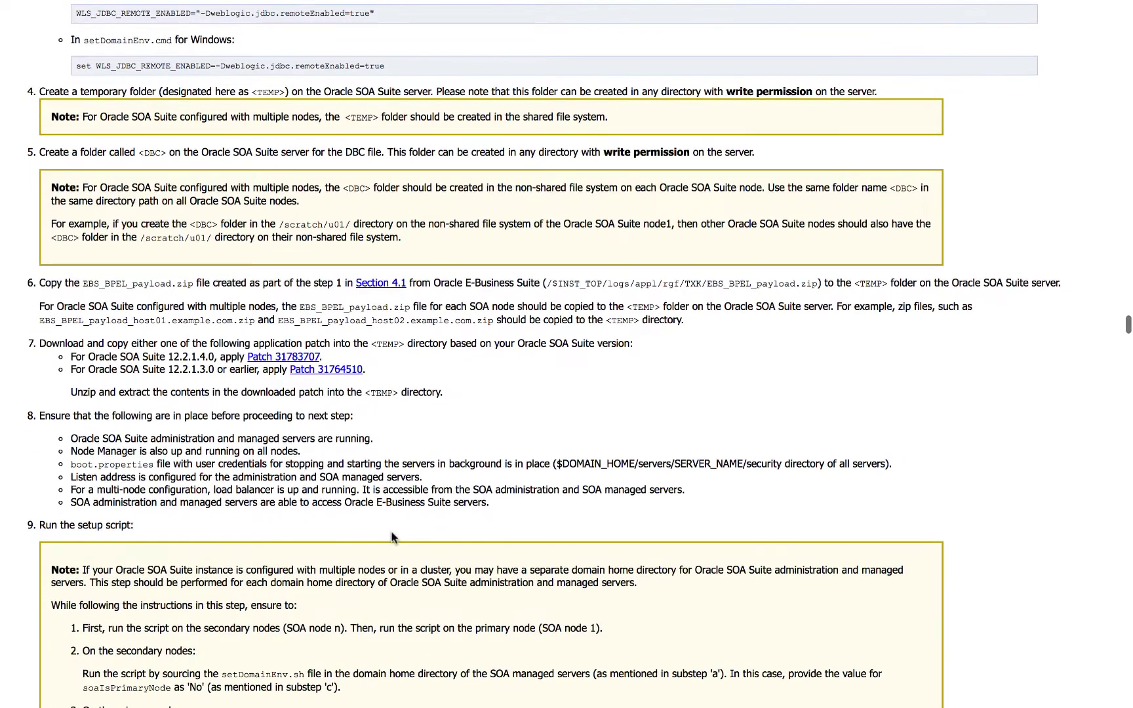
{"action": "scroll", "coordinate": [392, 538], "scroll_direction": "down", "scroll_amount": 1}
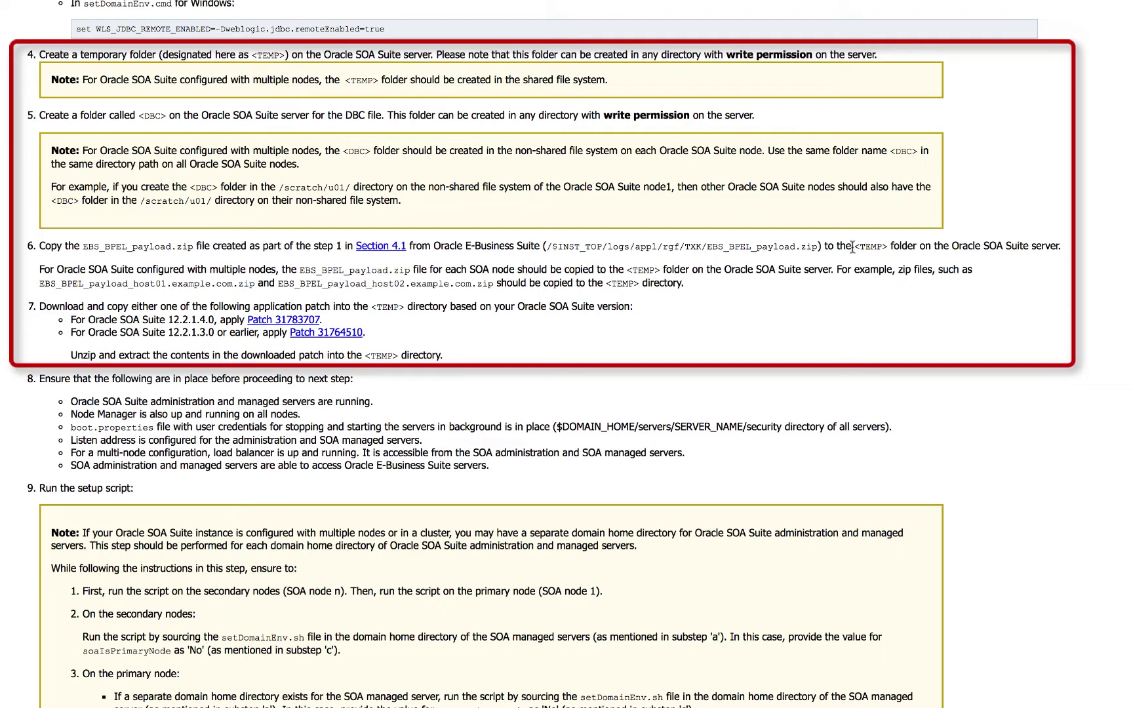
{"action": "left_click_drag", "start_coordinate": [854, 247], "coordinate": [887, 248]}
{"action": "left_click", "coordinate": [674, 291]}
Step: Highlight the Patch 31783707 line in step 7 and continue to the setup step
{"action": "scroll", "coordinate": [470, 355], "scroll_direction": "down", "scroll_amount": 2}
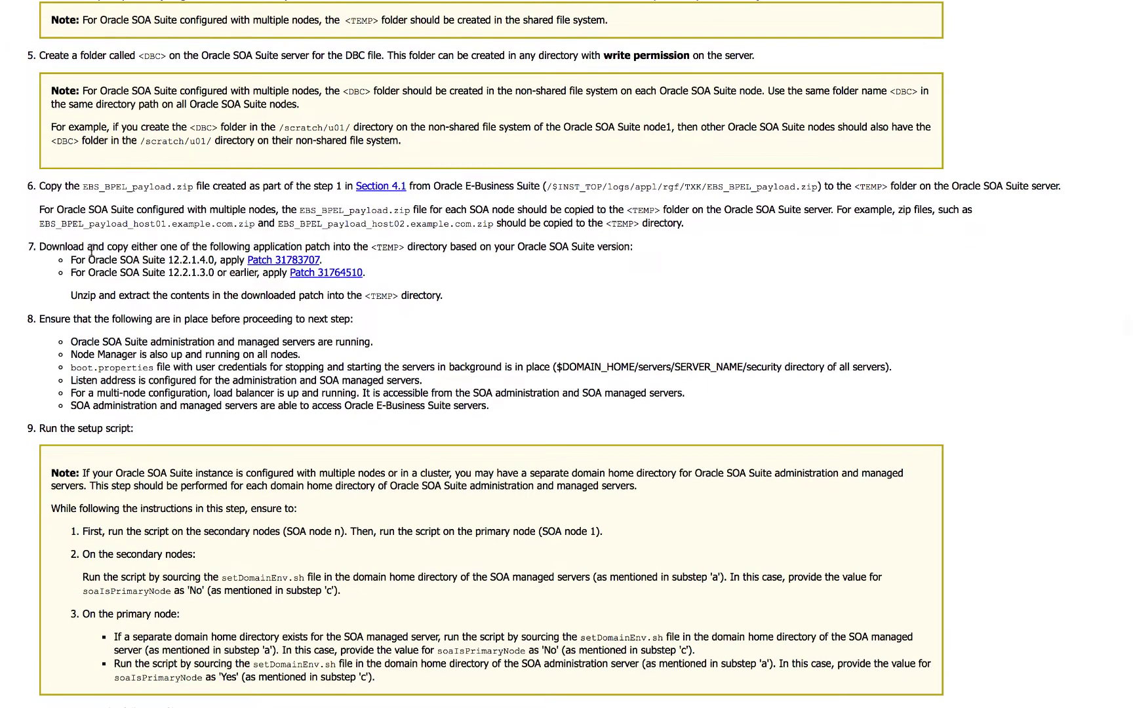
{"action": "left_click_drag", "start_coordinate": [86, 259], "coordinate": [321, 260]}
{"action": "left_click", "coordinate": [342, 263]}
{"action": "scroll", "coordinate": [487, 357], "scroll_direction": "down", "scroll_amount": 3}
{"action": "scroll", "coordinate": [487, 359], "scroll_direction": "down", "scroll_amount": 2}
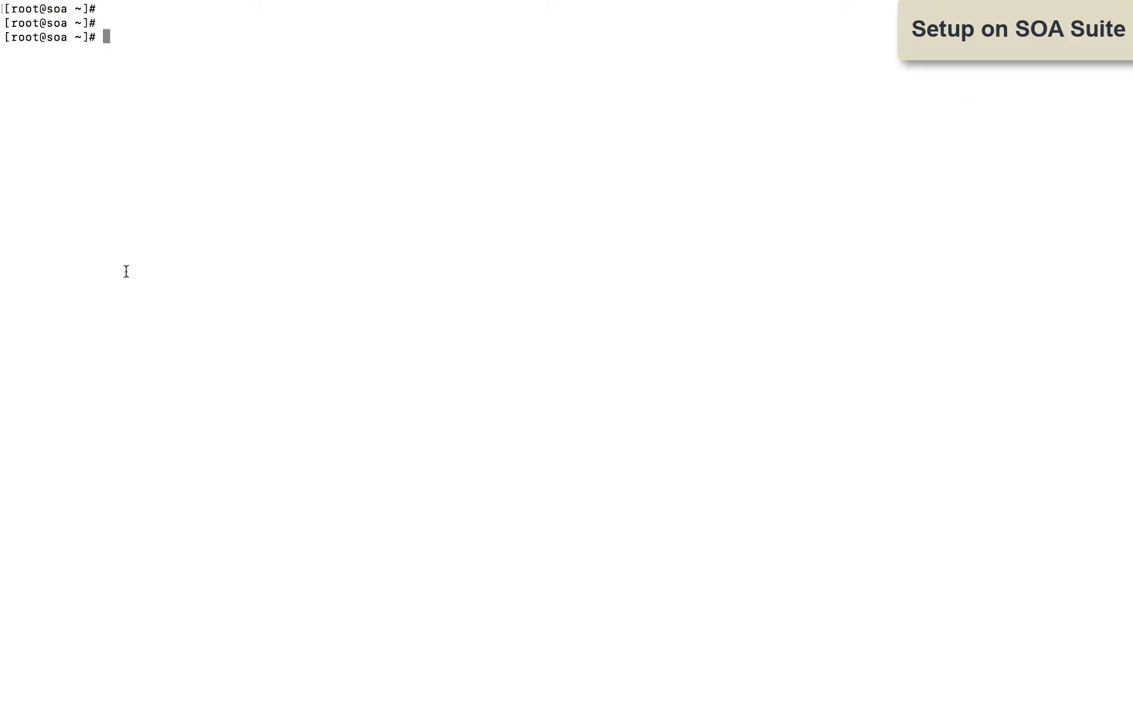
Step: Create /u02/isg/temp and /u02/isg/temp/DBC, then list the temp folder's contents
{"action": "type", "text": "mkdir -p /u02/isg/temp"}
{"action": "key", "text": "Return"}
{"action": "type", "text": "mkdir -p /u02/isg/temp/DBC"}
{"action": "key", "text": "Return"}
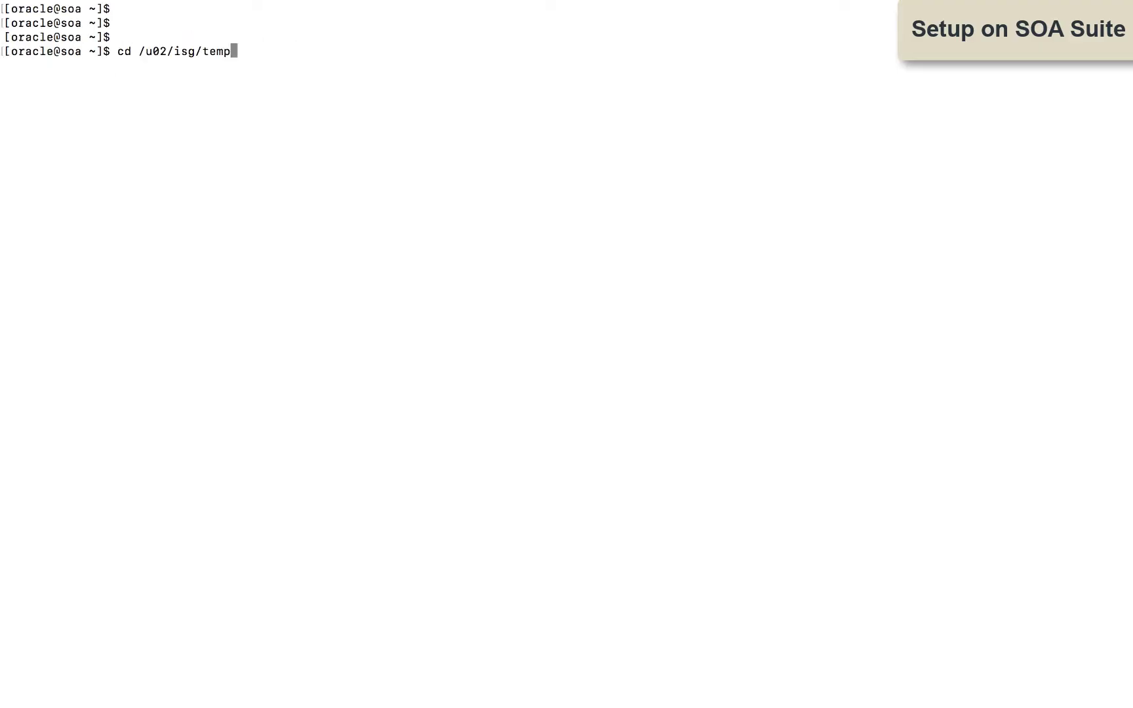
{"action": "key", "text": "Return"}
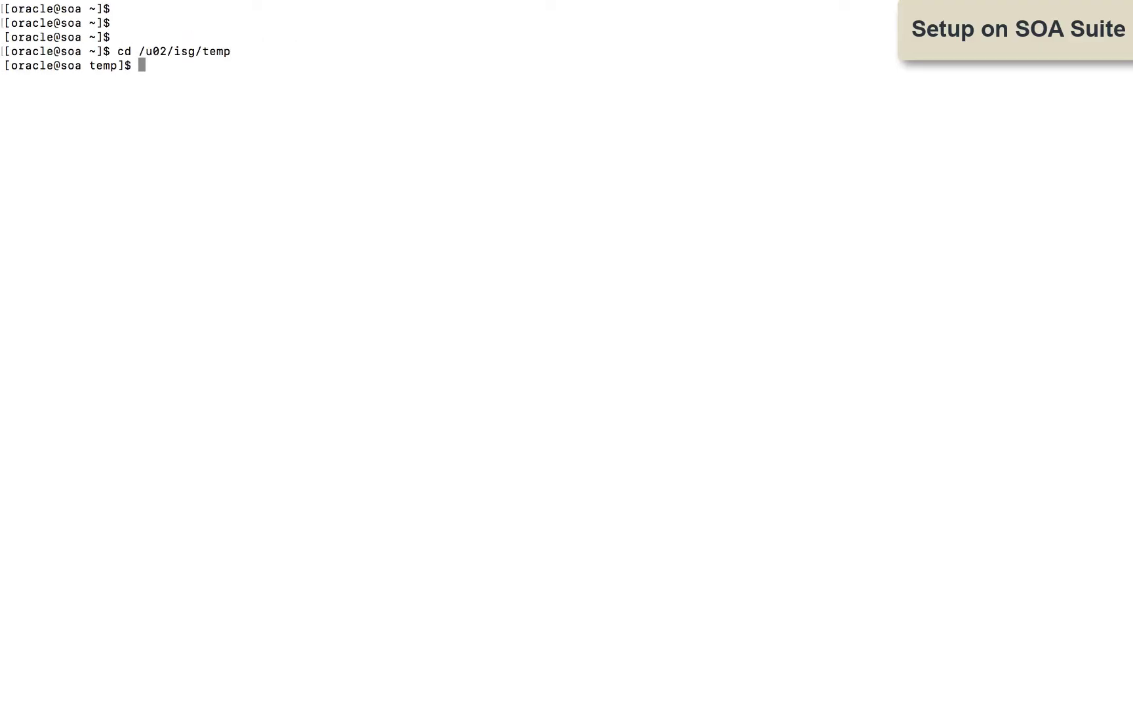
{"action": "type", "text": "ll"}
{"action": "key", "text": "Return"}
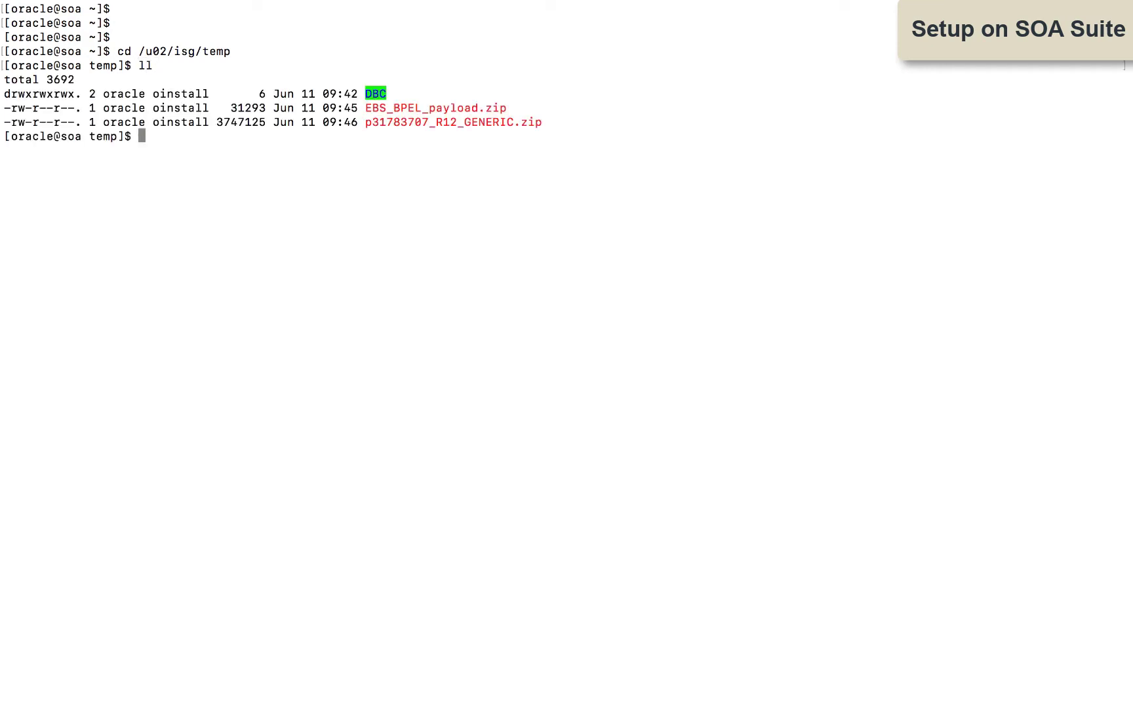
Step: Extract p31783707_R12_GENERIC.zip quietly into /u02/isg/temp and list the result
{"action": "type", "text": "unzip -q p31783707_R12_GENERIC.zip -d ."}
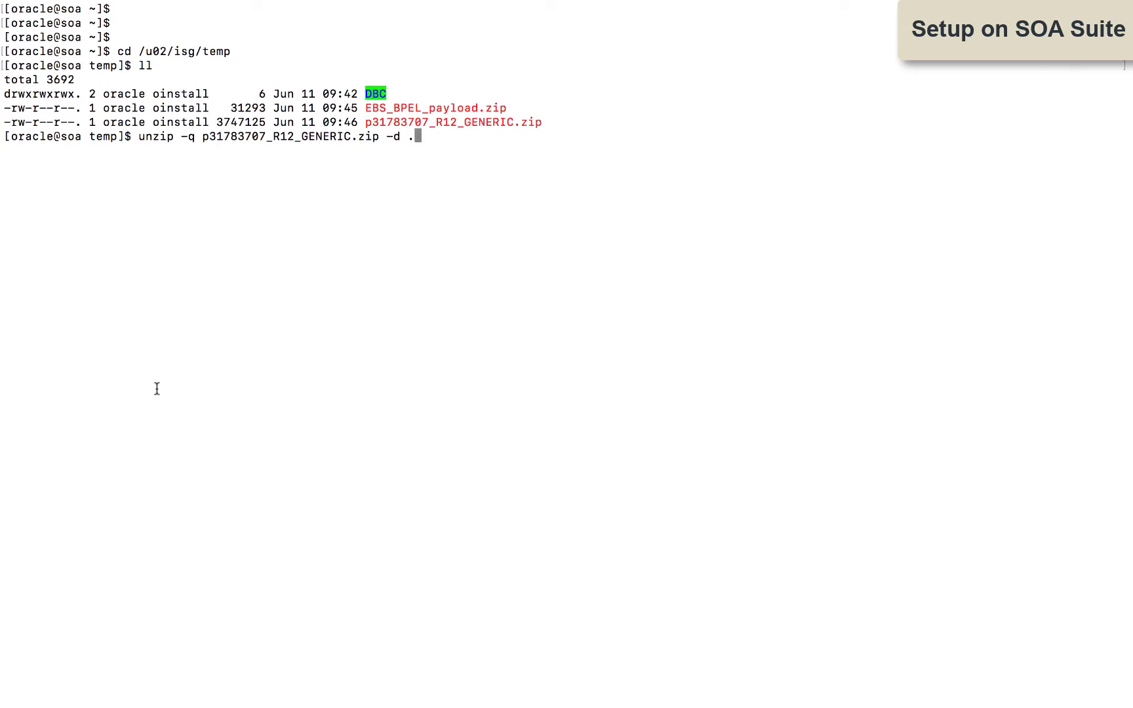
{"action": "key", "text": "Return"}
{"action": "type", "text": "ll"}
{"action": "key", "text": "Return"}
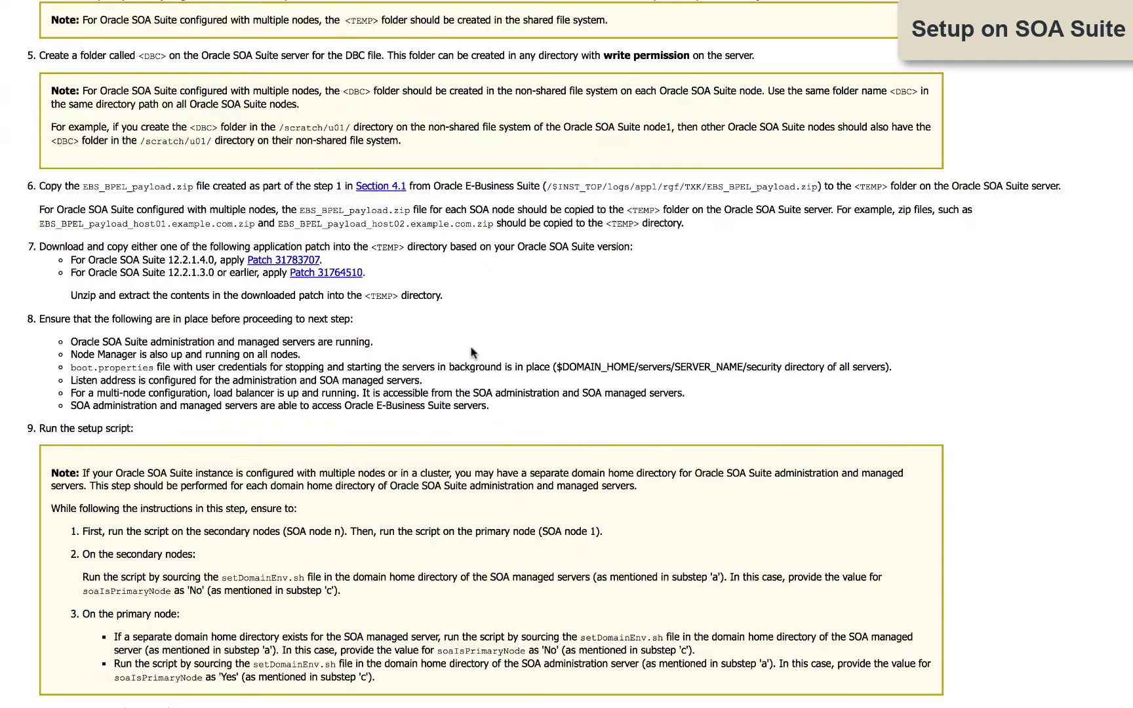
{"action": "scroll", "coordinate": [488, 357], "scroll_direction": "down", "scroll_amount": 3}
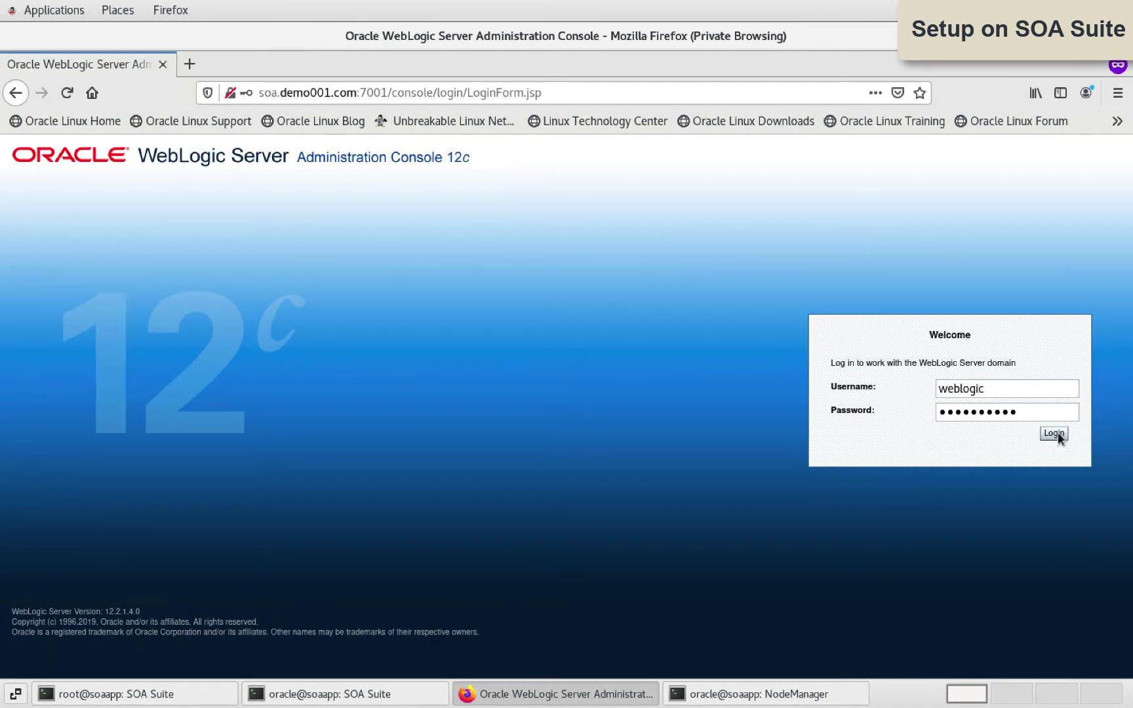
Step: Log in to the WebLogic console and open soa_server1's settings from Summary of Servers
{"action": "left_click", "coordinate": [1054, 433]}
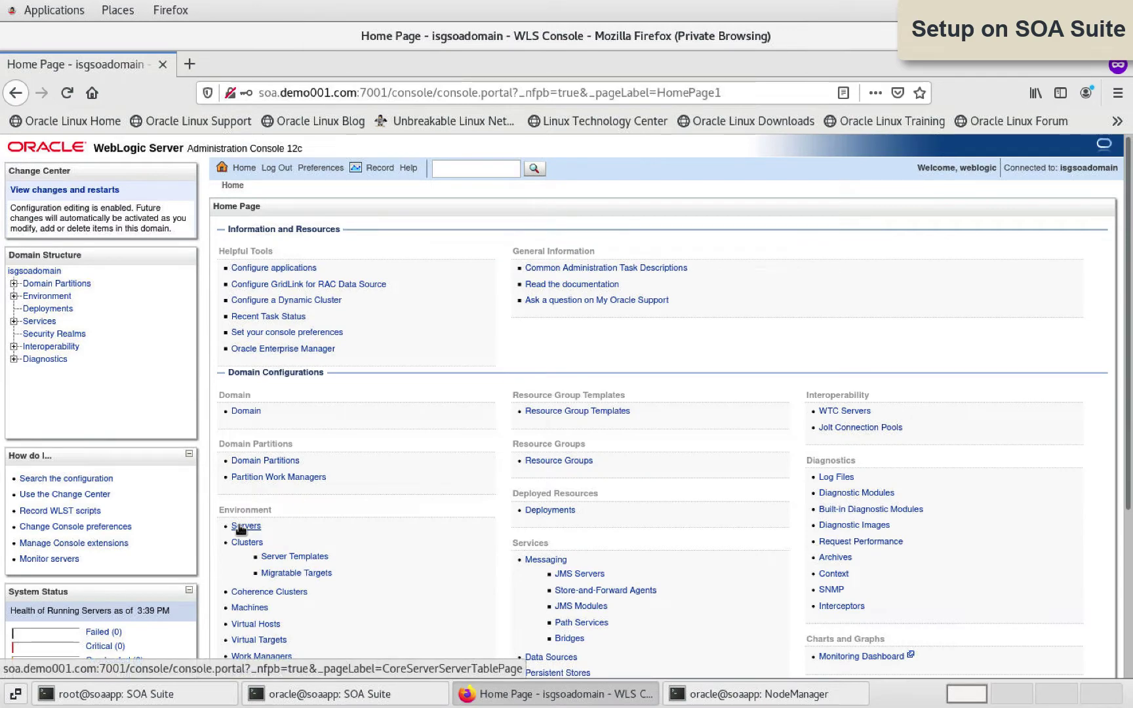
{"action": "left_click", "coordinate": [243, 527]}
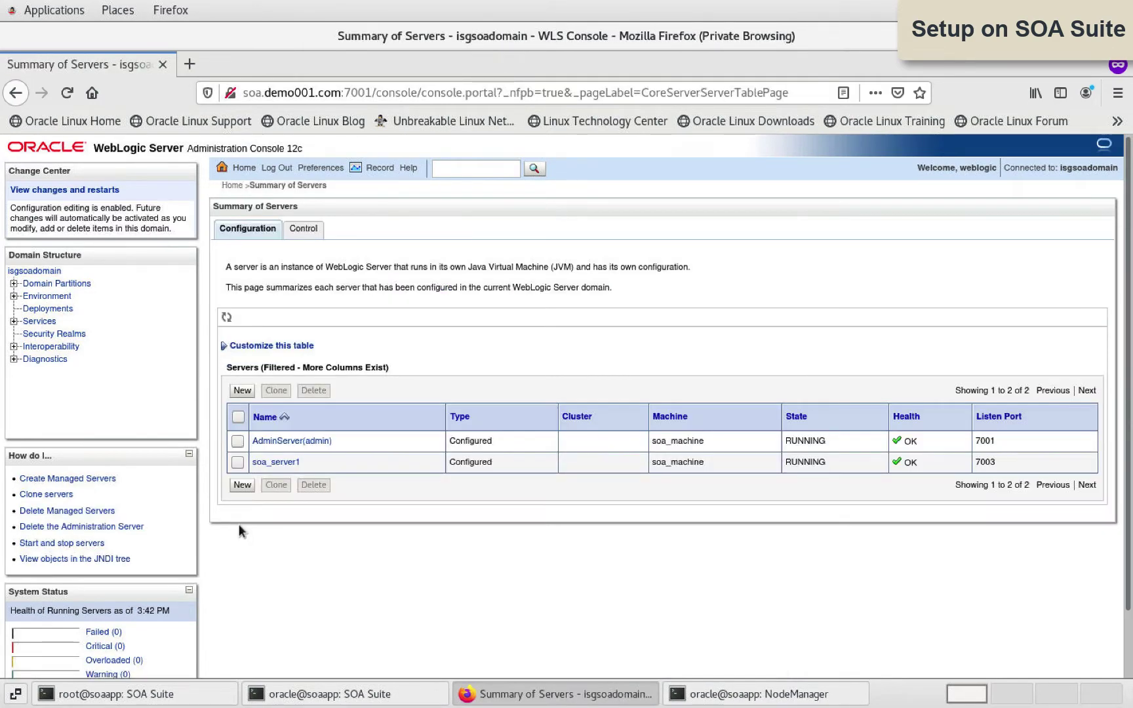
{"action": "left_click", "coordinate": [302, 443]}
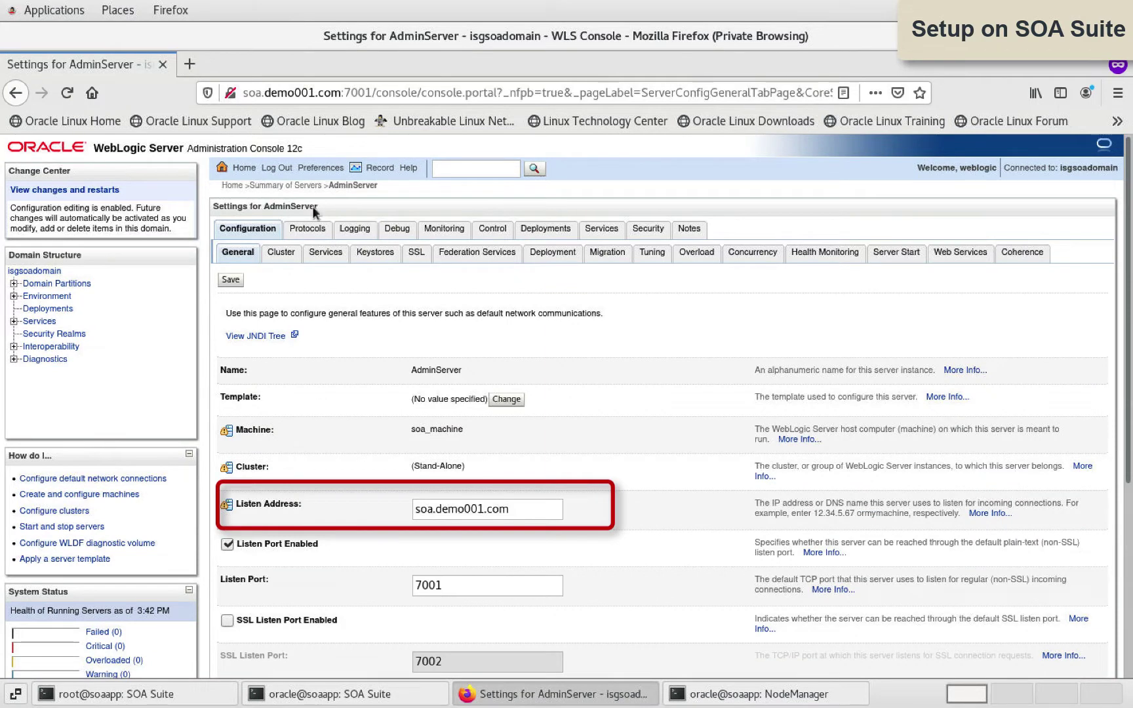
{"action": "left_click", "coordinate": [289, 186]}
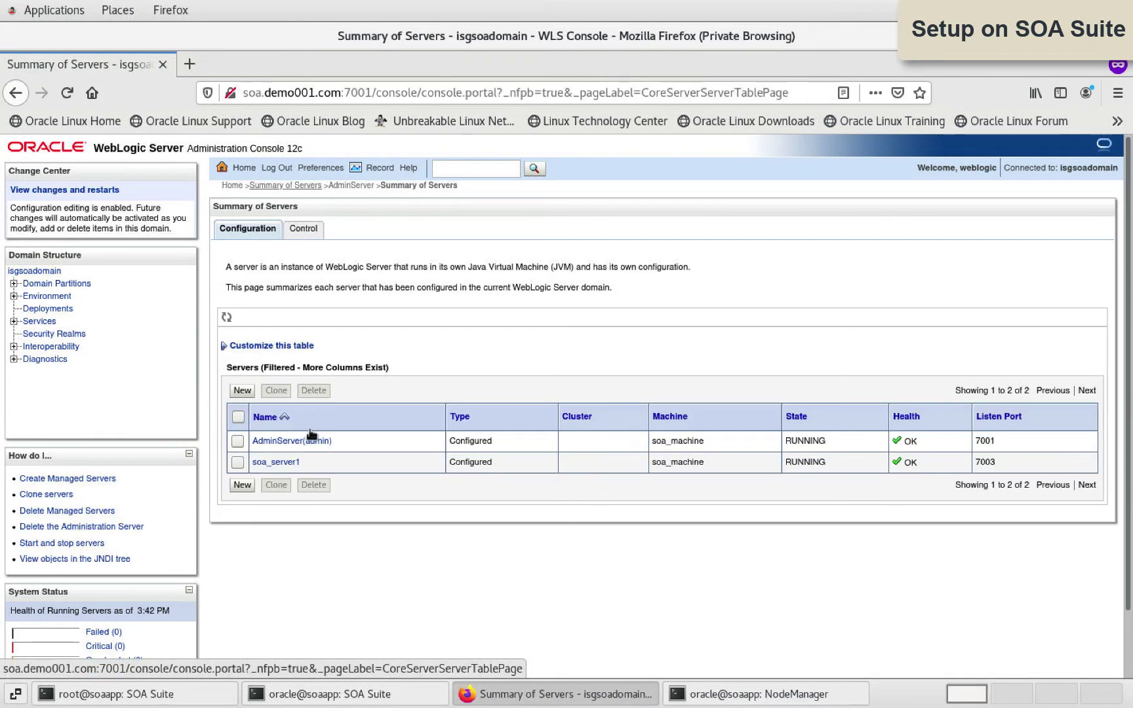
{"action": "left_click", "coordinate": [281, 462]}
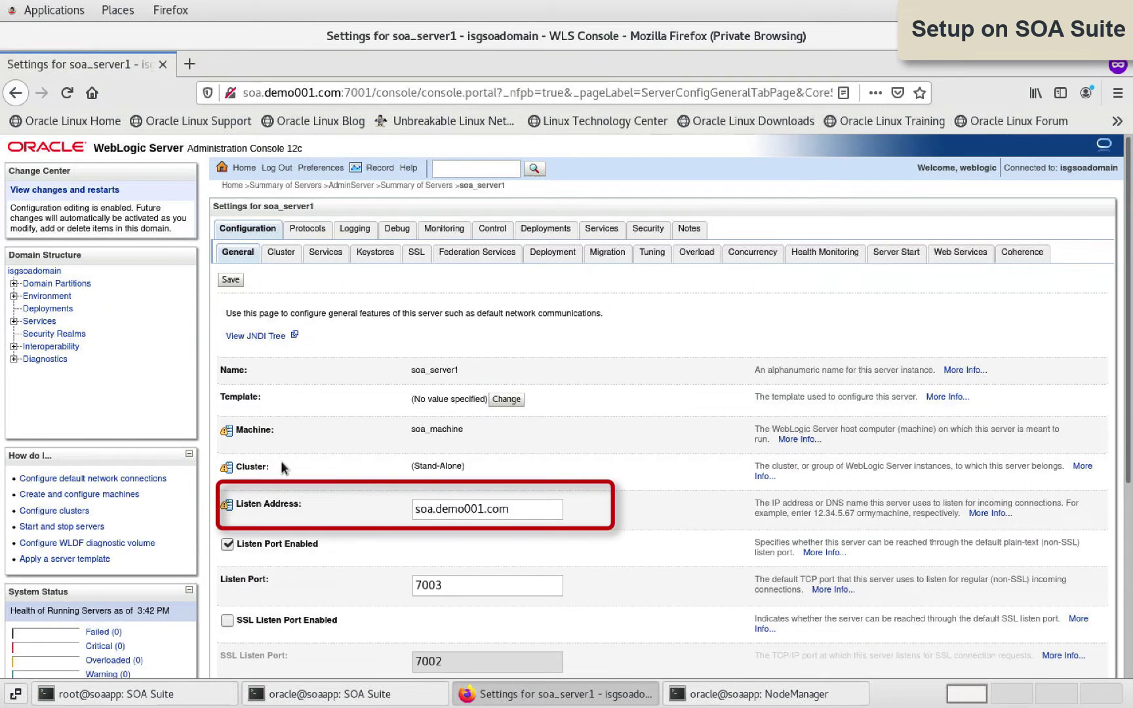
Step: Check soa_machine's Node Manager status: Reachable, version 12.2.1.4.0
{"action": "left_click", "coordinate": [14, 296]}
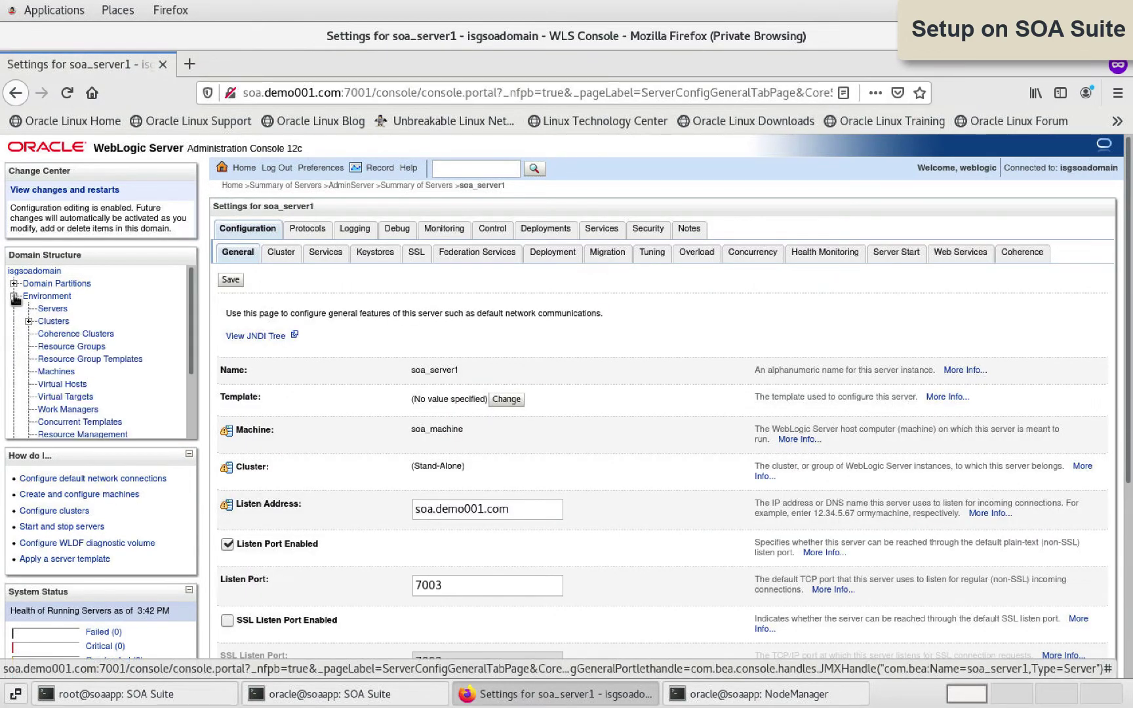
{"action": "left_click", "coordinate": [56, 372]}
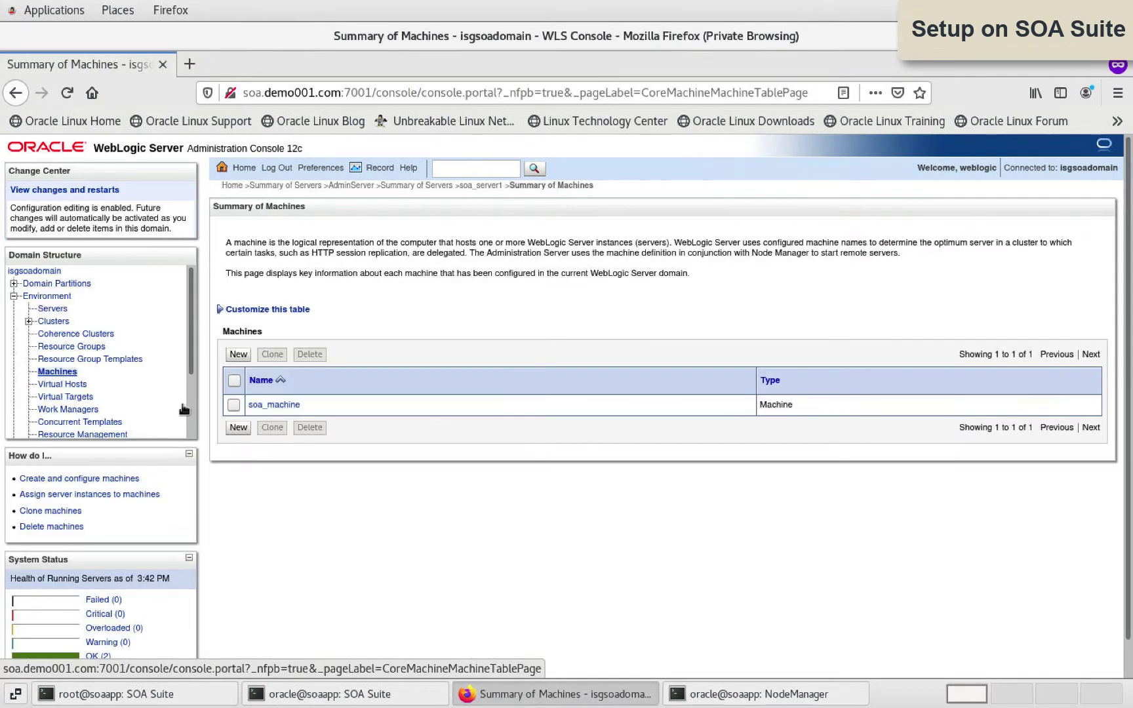
{"action": "left_click", "coordinate": [284, 405]}
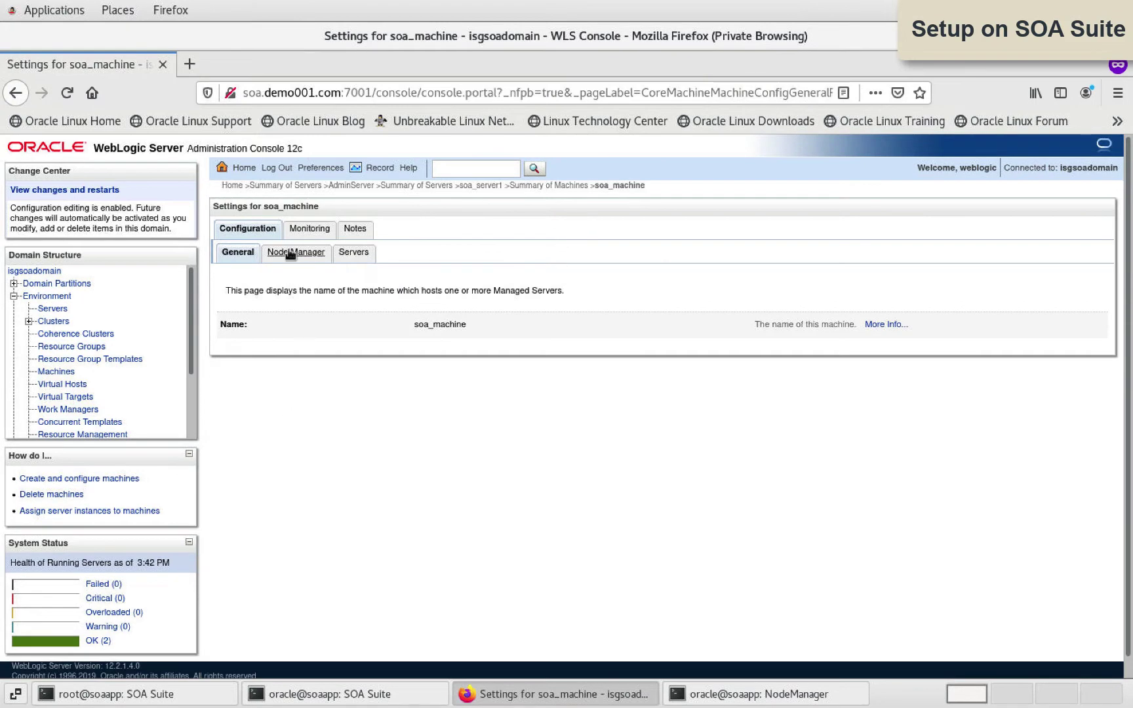
{"action": "left_click", "coordinate": [291, 253]}
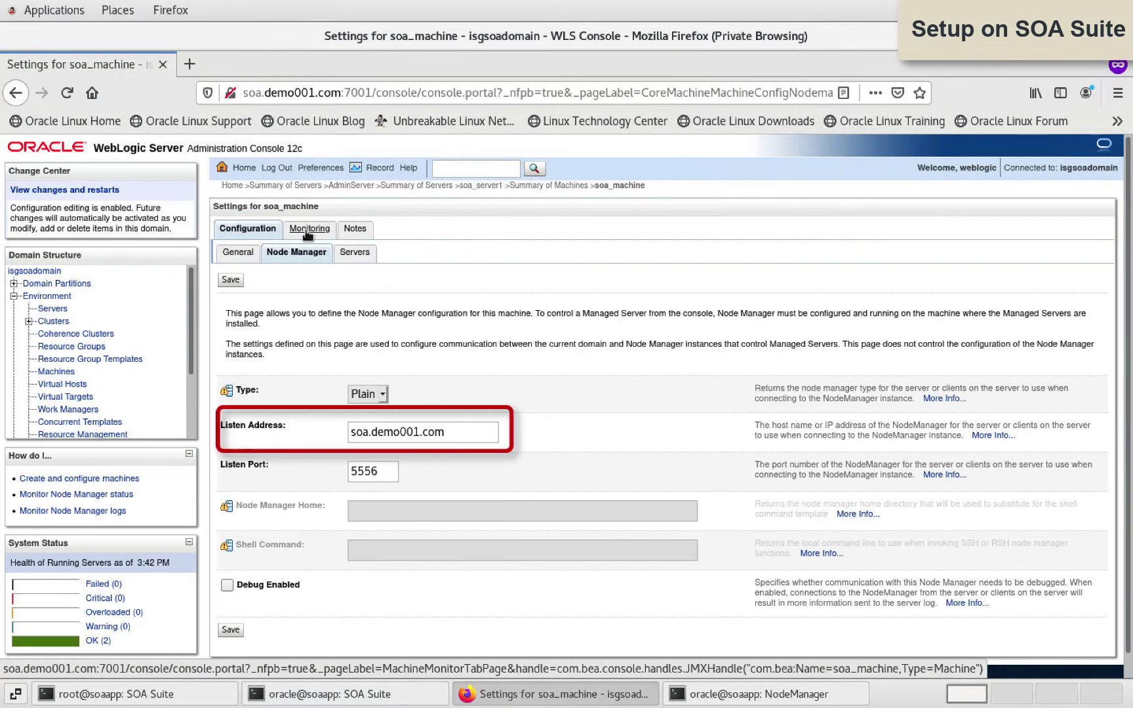
{"action": "left_click", "coordinate": [306, 231]}
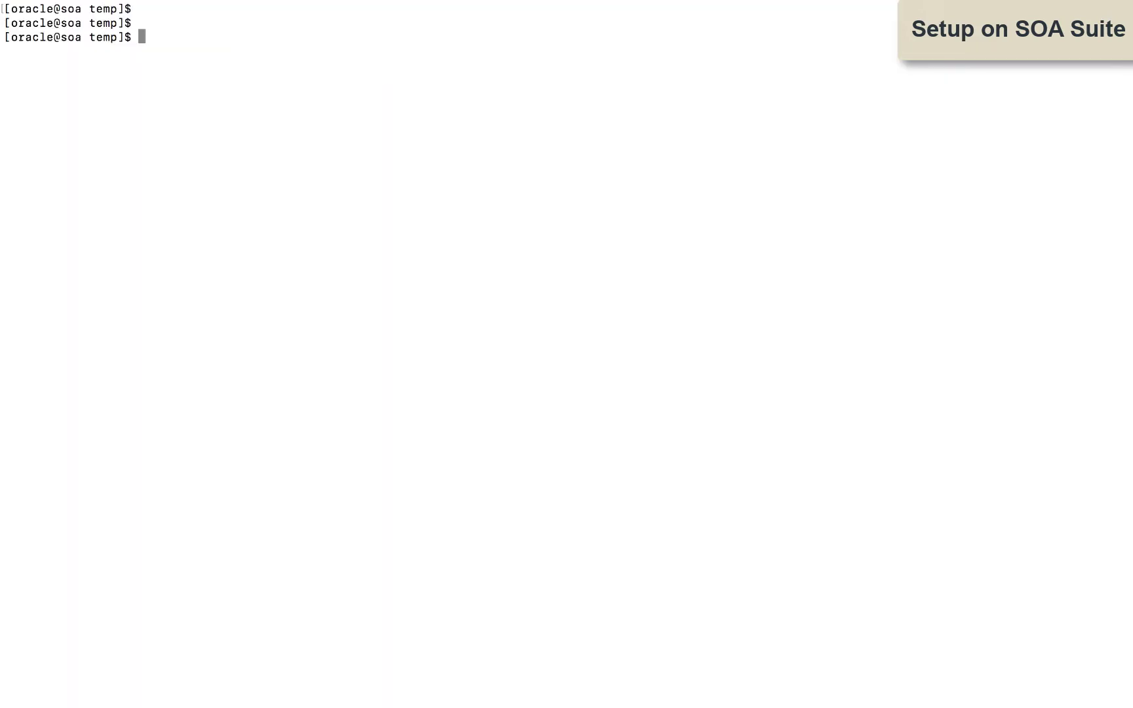
Step: List the AdminServer and soa_server1 security folders in the isgsoadomain domain
{"action": "type", "text": "cd /u02/oracle/config/domains/isgsoadomain/s"}
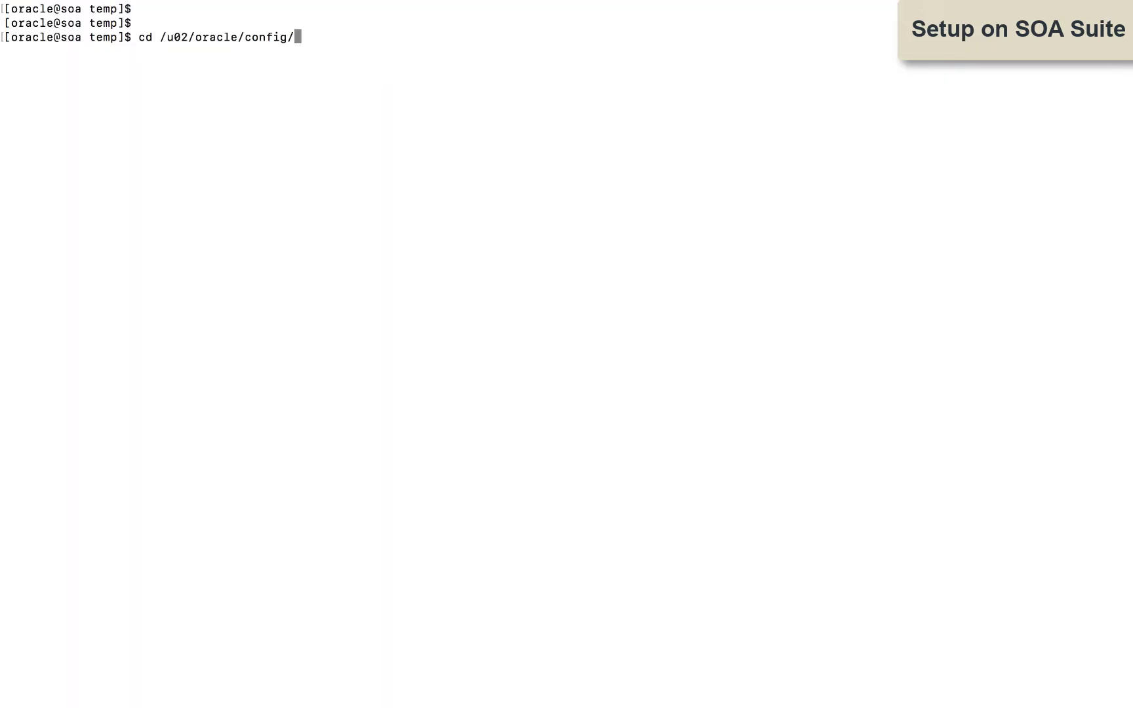
{"action": "key", "text": "Tab"}
{"action": "key", "text": "Tab"}
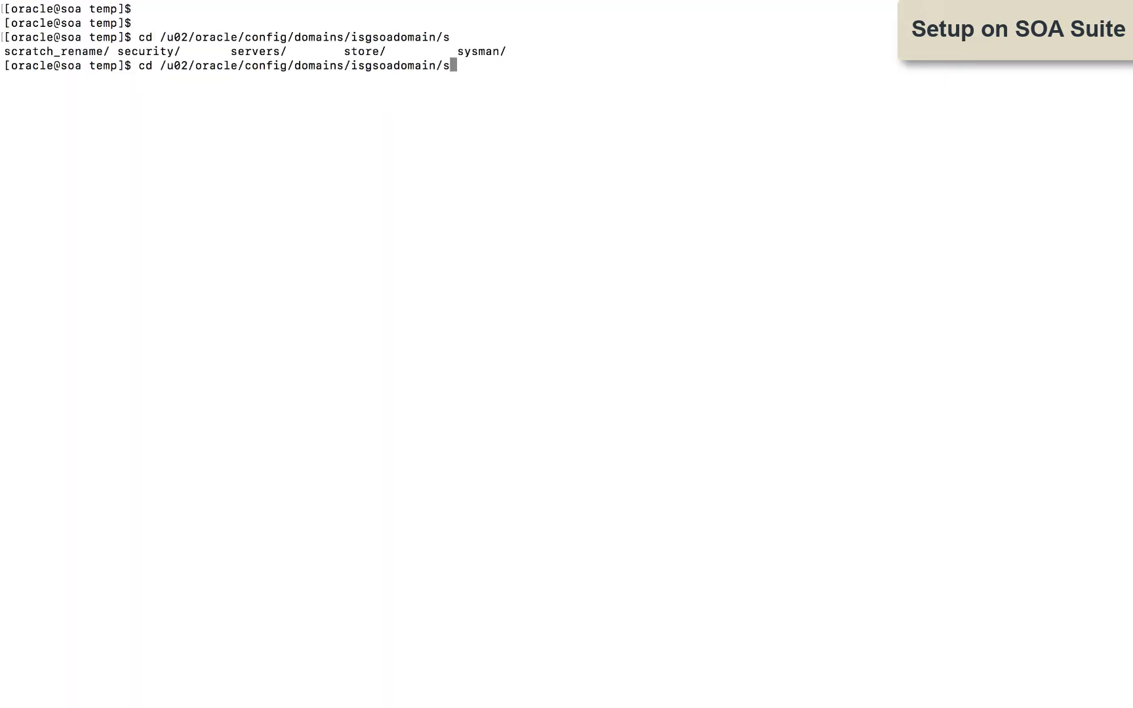
{"action": "type", "text": "ervers/AdminServer/security/"}
{"action": "key", "text": "Return"}
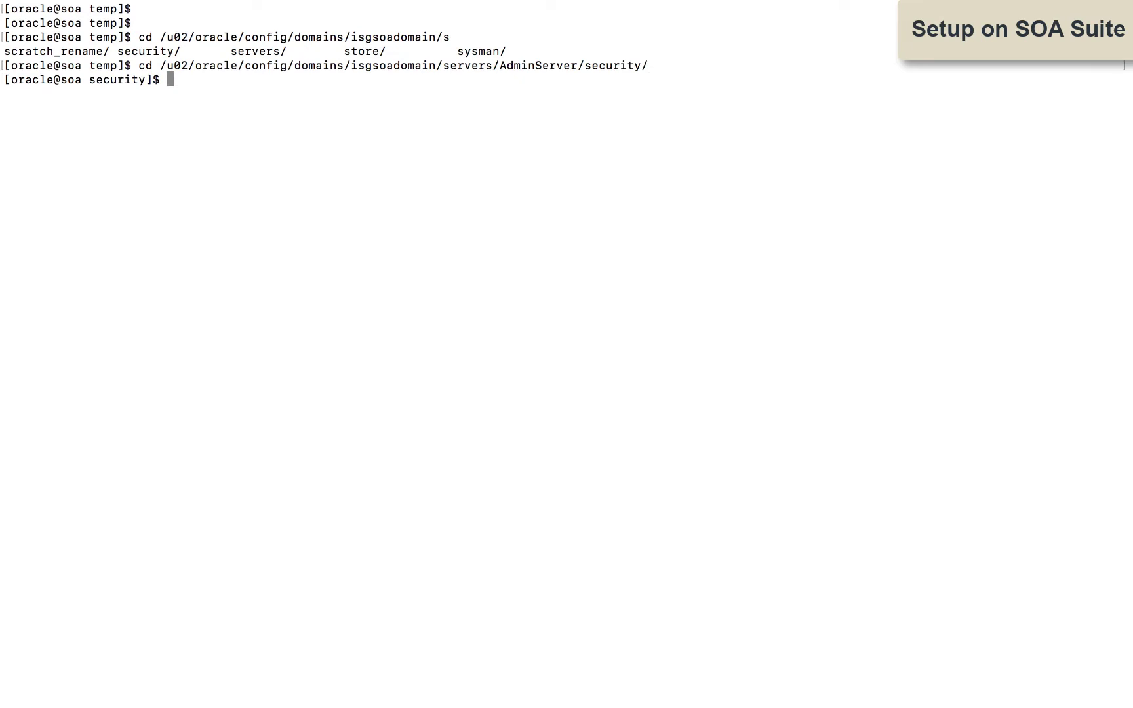
{"action": "type", "text": "ll"}
{"action": "key", "text": "Return"}
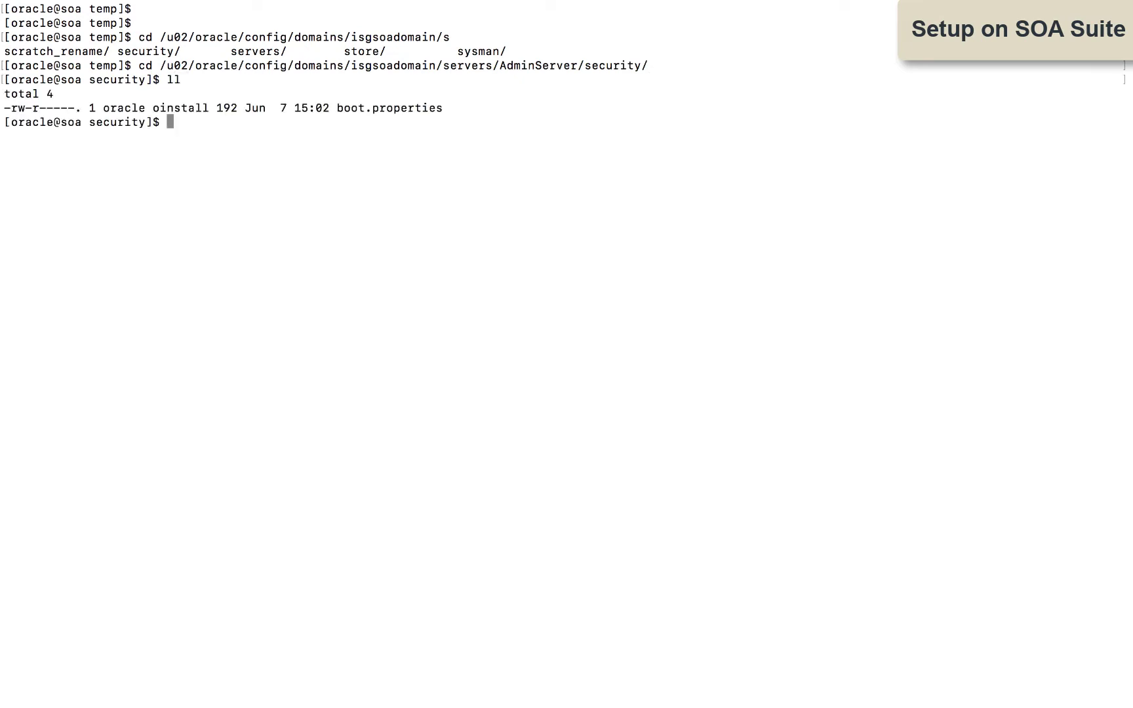
{"action": "type", "text": "cd ../../soa_server1/security/"}
{"action": "key", "text": "Return"}
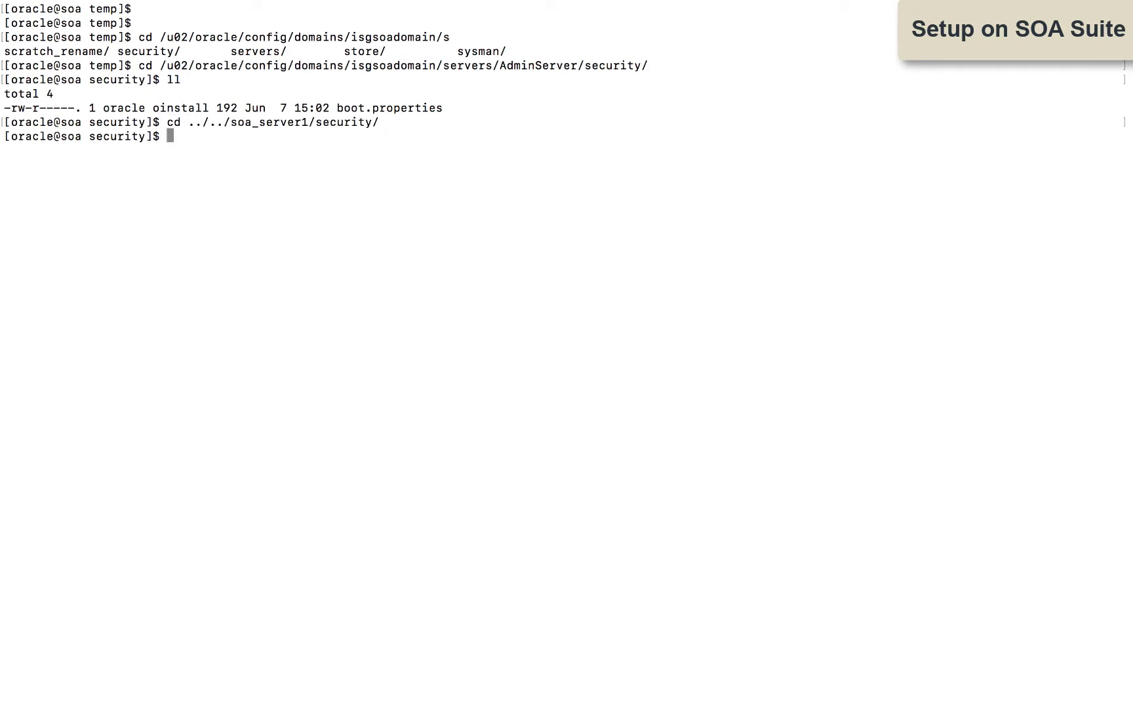
{"action": "type", "text": "ll"}
{"action": "key", "text": "Return"}
Step: Copy AdminServer's boot.properties into soa_server1's security folder and verify it
{"action": "type", "text": "cp /u02/oracle/config/domains/isgsoadomain/servers/AdminServer/security/b"}
{"action": "key", "text": "Tab"}
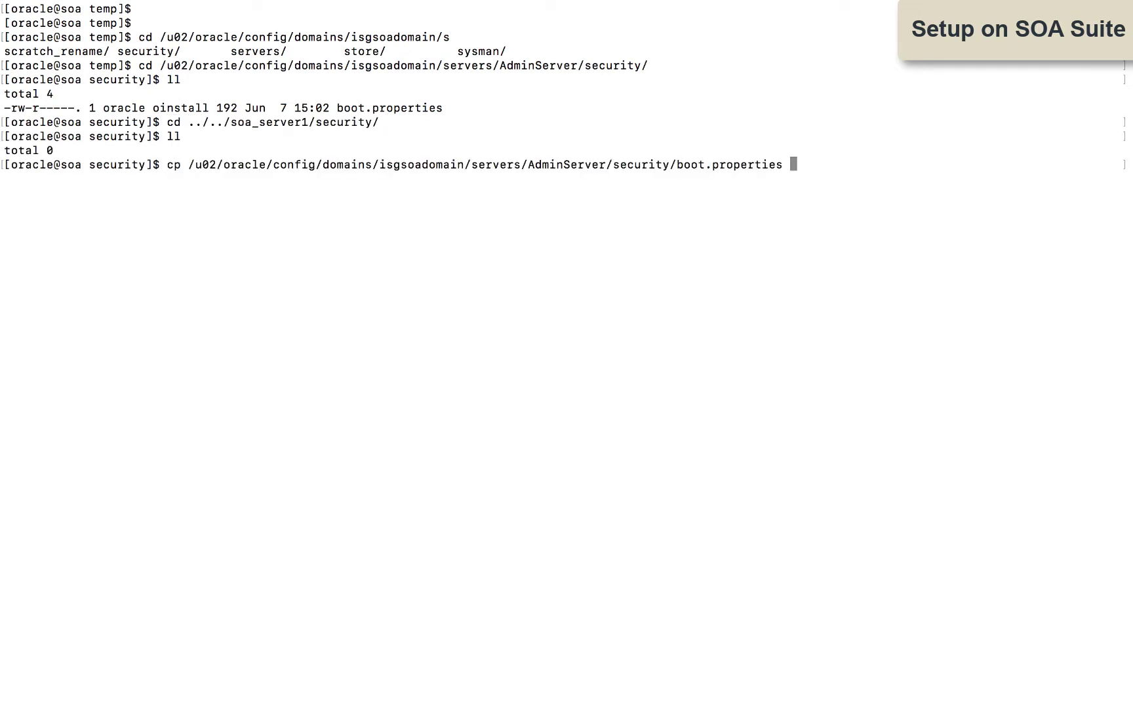
{"action": "type", "text": "."}
{"action": "key", "text": "Return"}
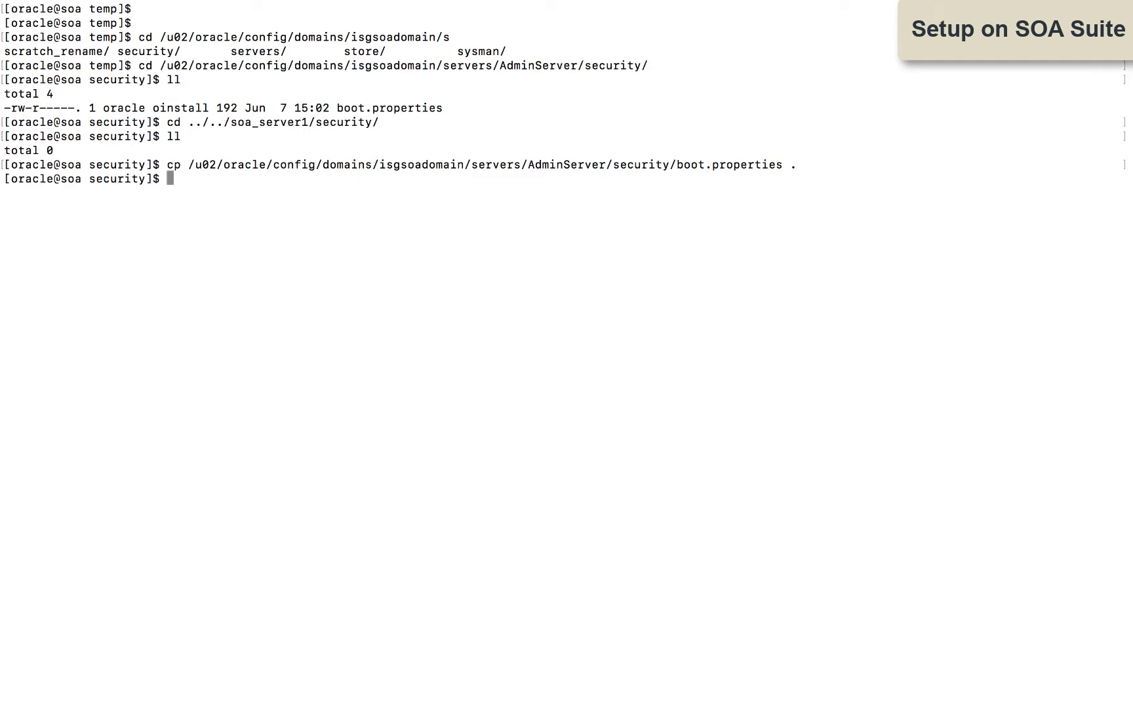
{"action": "type", "text": "ll"}
{"action": "key", "text": "Return"}
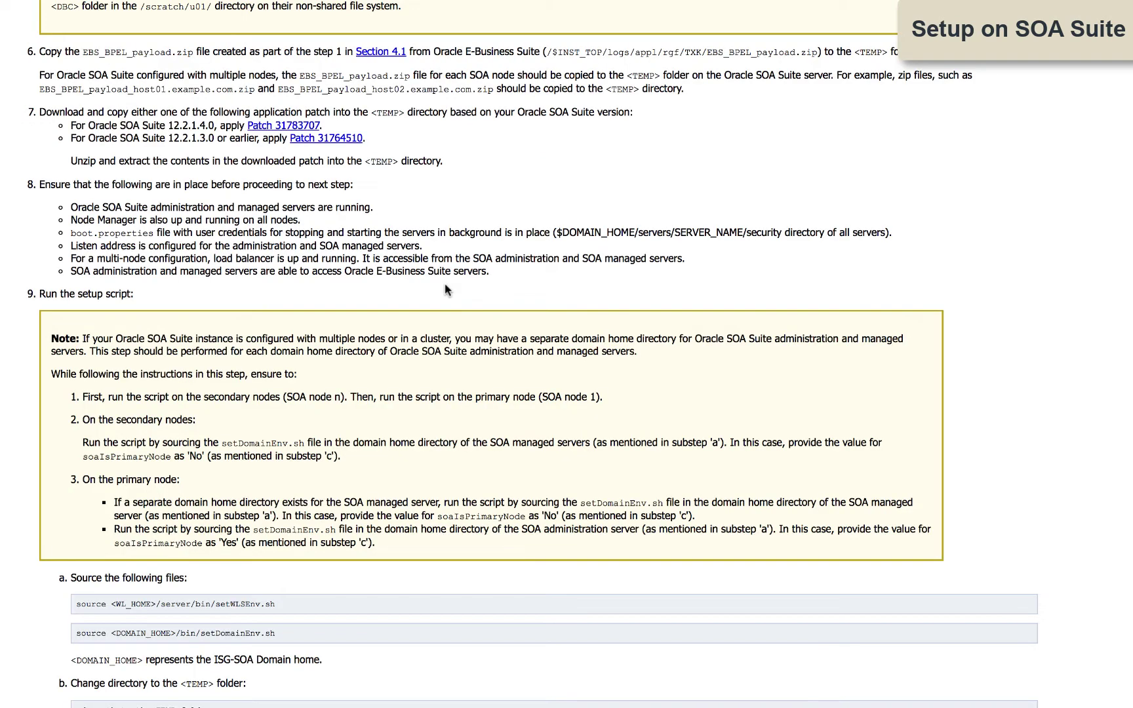
Step: Scroll to step 9 and select the setWLSEnv.sh, setDomainEnv.sh and java SoapSetup commands
{"action": "scroll", "coordinate": [444, 285], "scroll_direction": "down", "scroll_amount": 3}
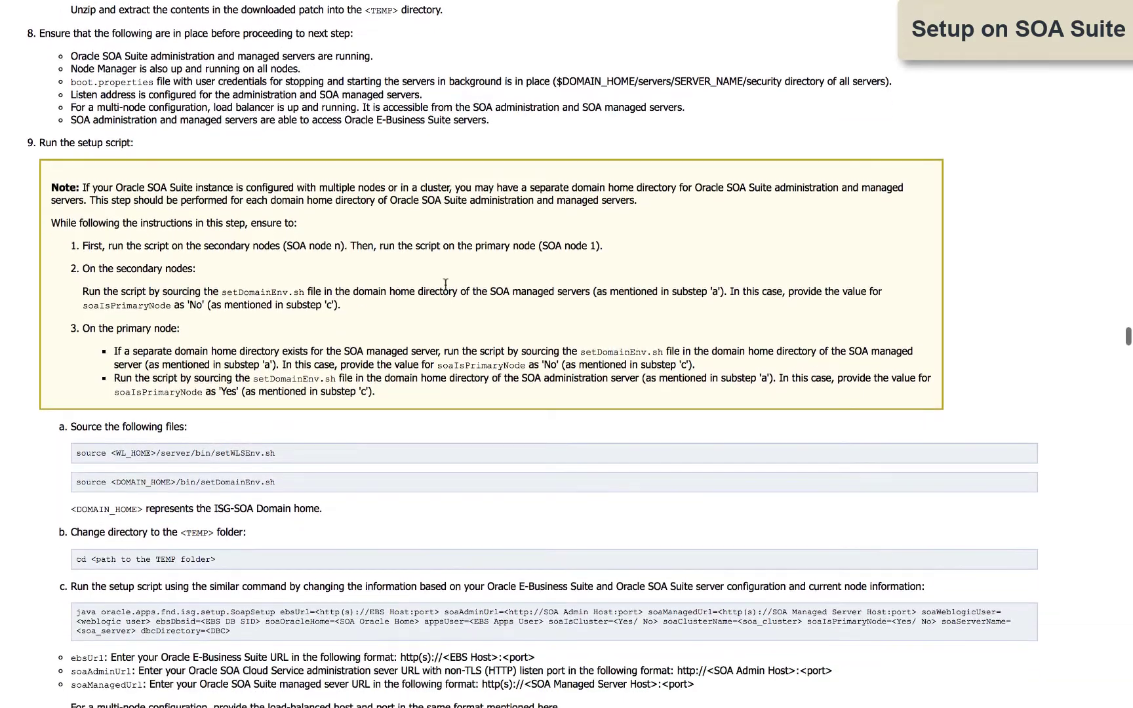
{"action": "scroll", "coordinate": [445, 285], "scroll_direction": "down", "scroll_amount": 4}
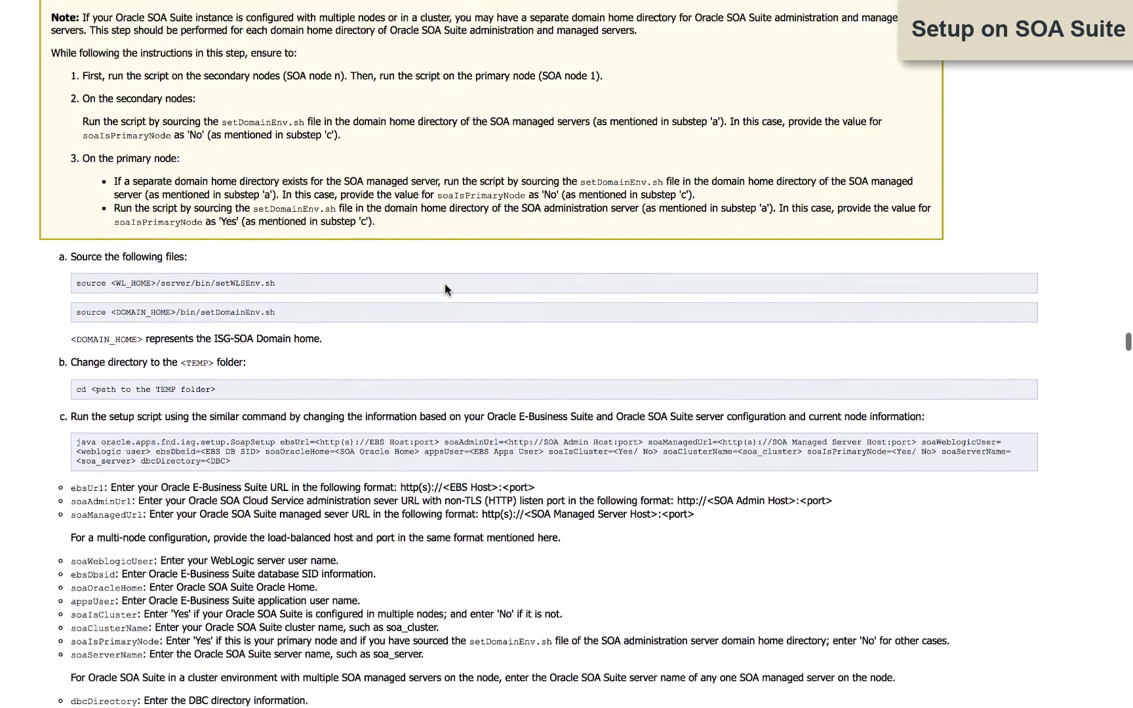
{"action": "scroll", "coordinate": [444, 289], "scroll_direction": "down", "scroll_amount": 2}
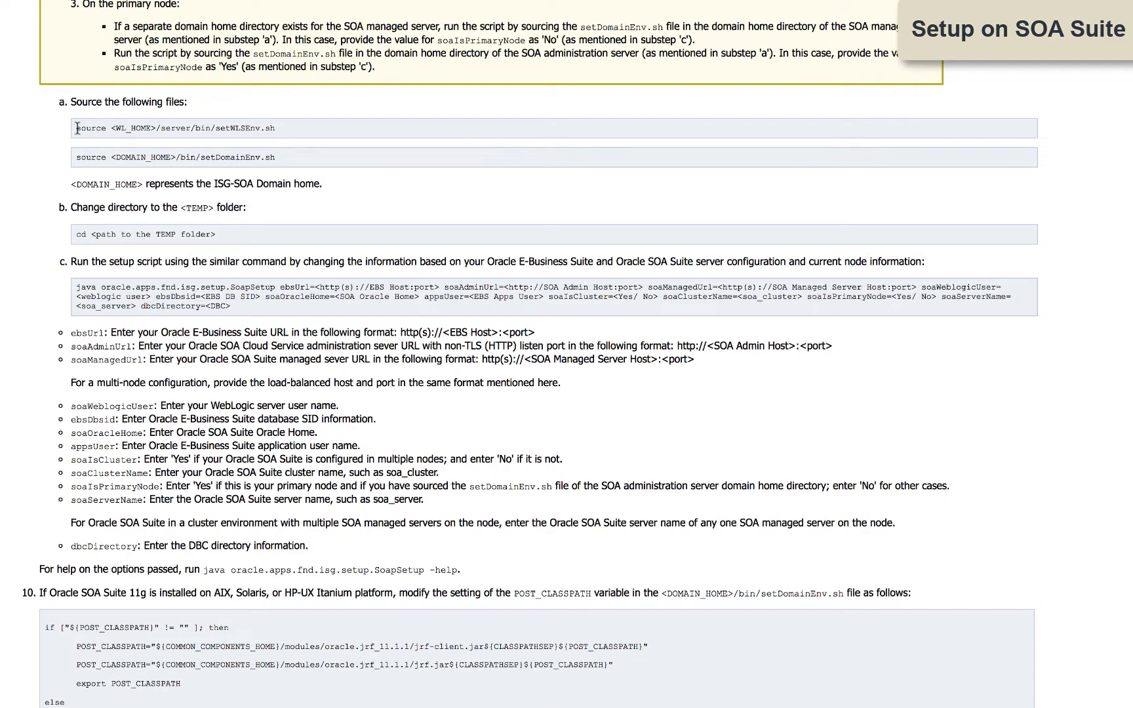
{"action": "left_click_drag", "start_coordinate": [90, 128], "coordinate": [283, 136]}
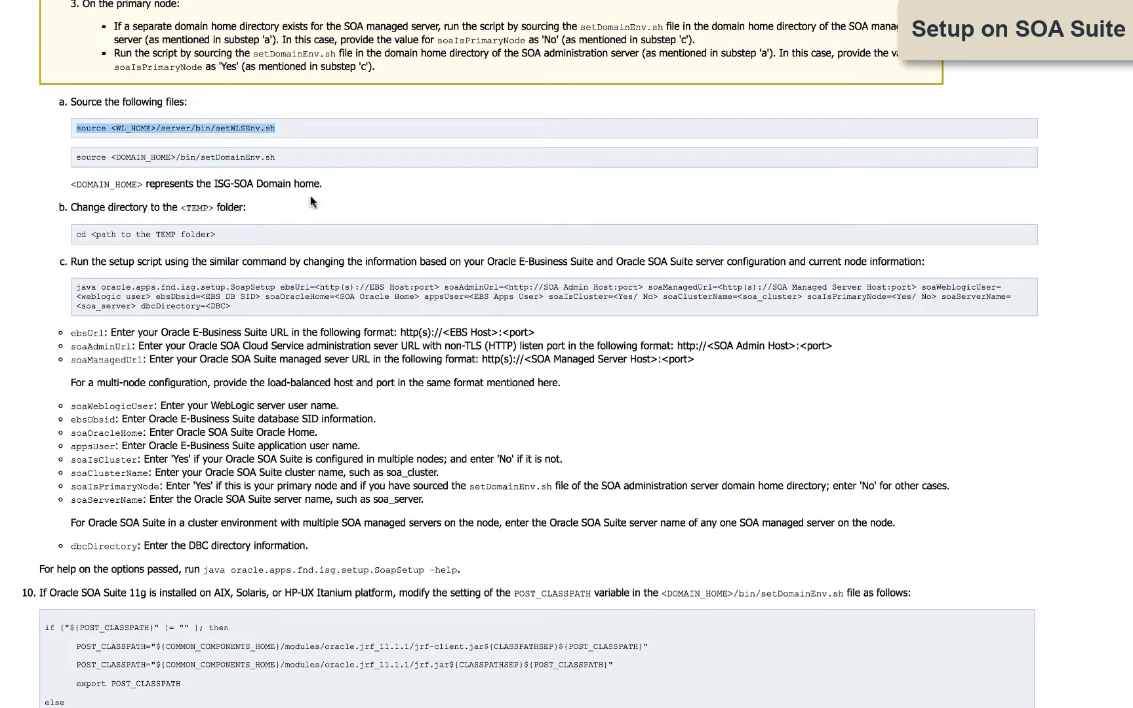
{"action": "left_click_drag", "start_coordinate": [75, 157], "coordinate": [280, 160]}
{"action": "scroll", "coordinate": [197, 170], "scroll_direction": "down", "scroll_amount": 2}
{"action": "left_click_drag", "start_coordinate": [75, 169], "coordinate": [233, 191]}
{"action": "left_click", "coordinate": [263, 194]}
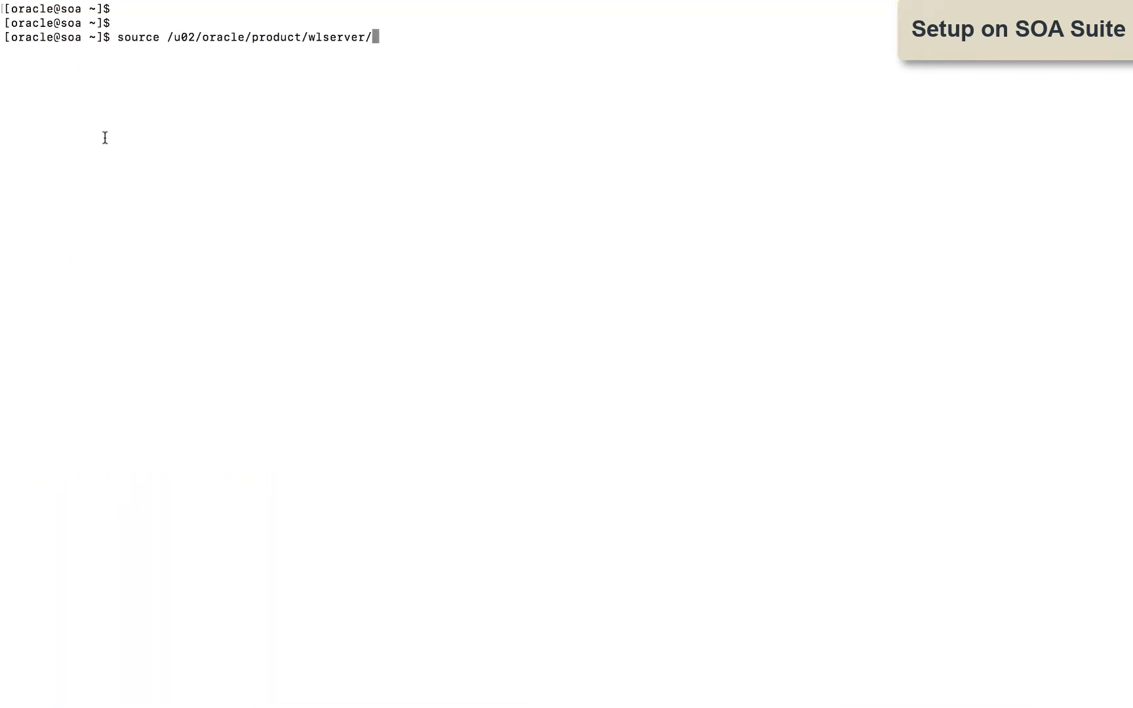
Step: Source setWLSEnv.sh and setDomainEnv.sh, then change into /u02/isg/temp
{"action": "type", "text": "server/bin/setWLSEnv.sh"}
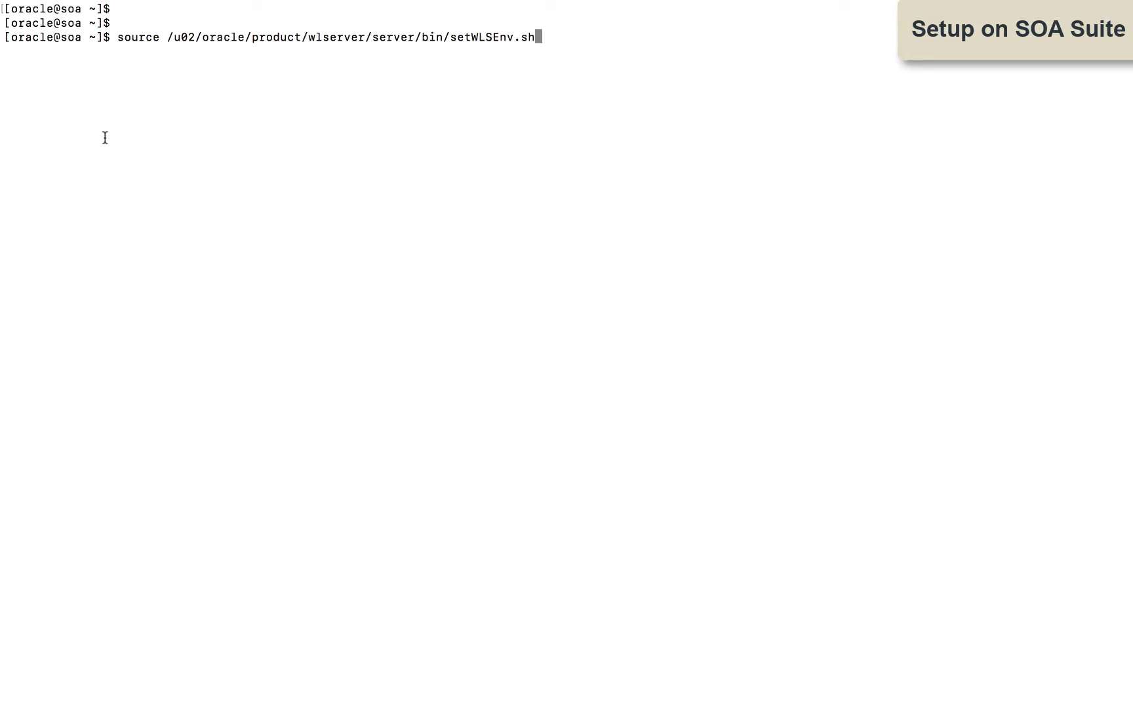
{"action": "key", "text": "Return"}
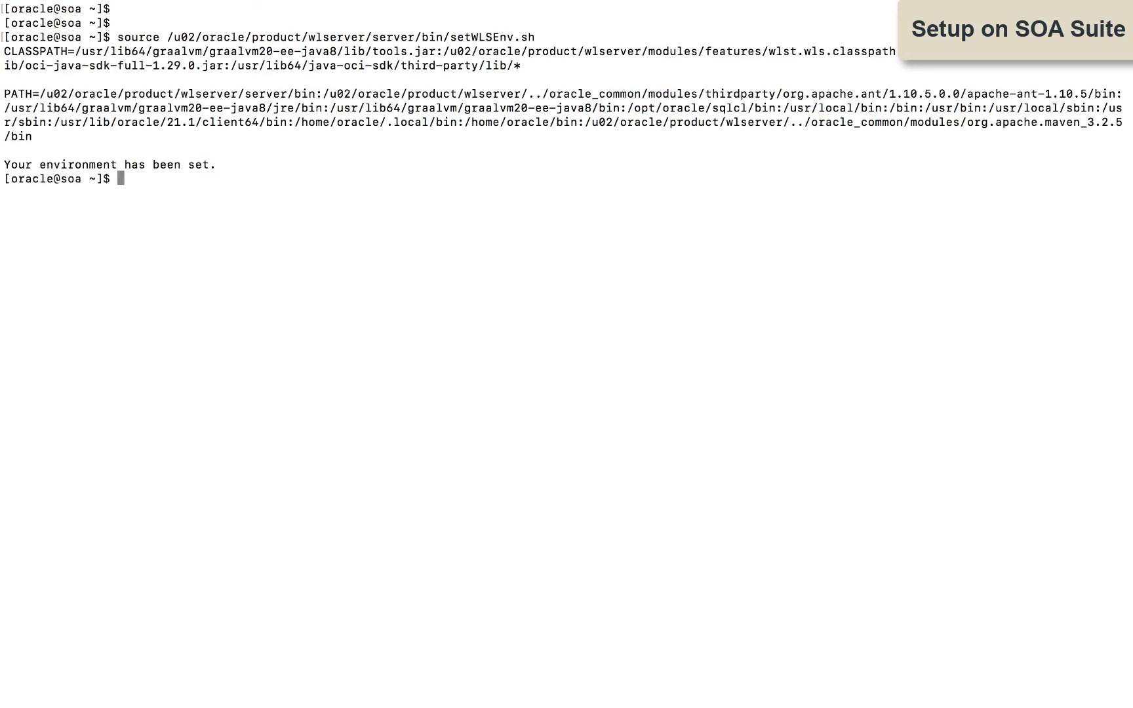
{"action": "type", "text": "source /u02/oracle/config/domains/isgsoadomain/bin/setDomainEnv.sh"}
{"action": "key", "text": "Return"}
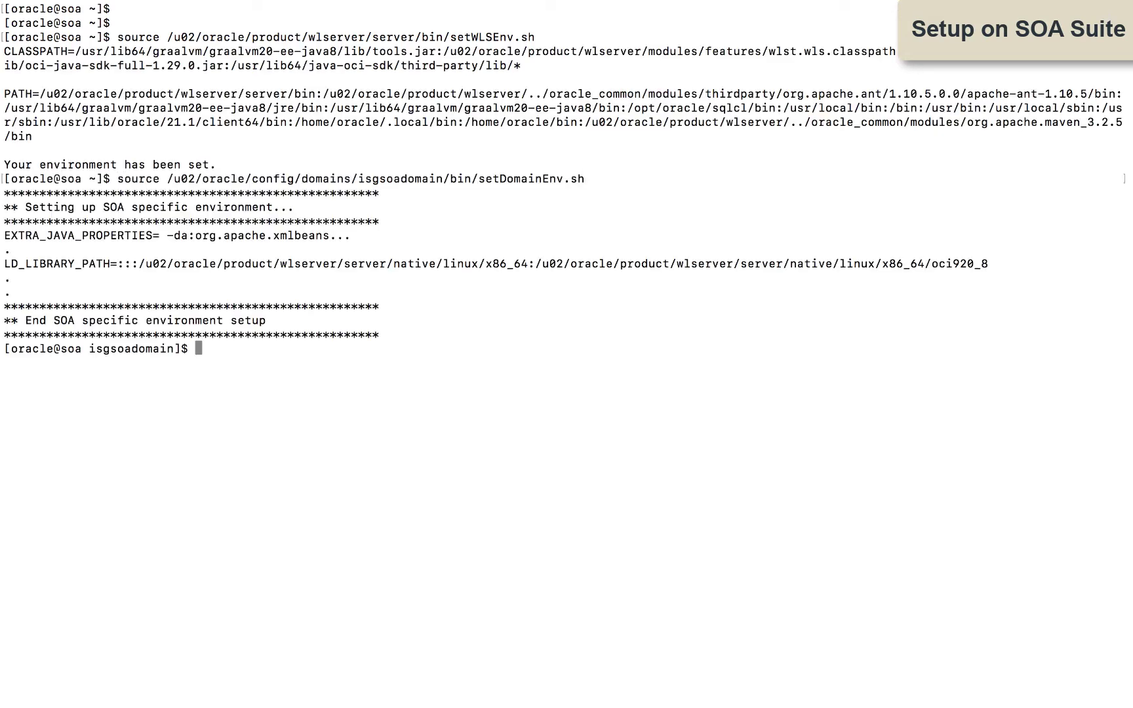
{"action": "key", "text": "Return"}
{"action": "key", "text": "Return"}
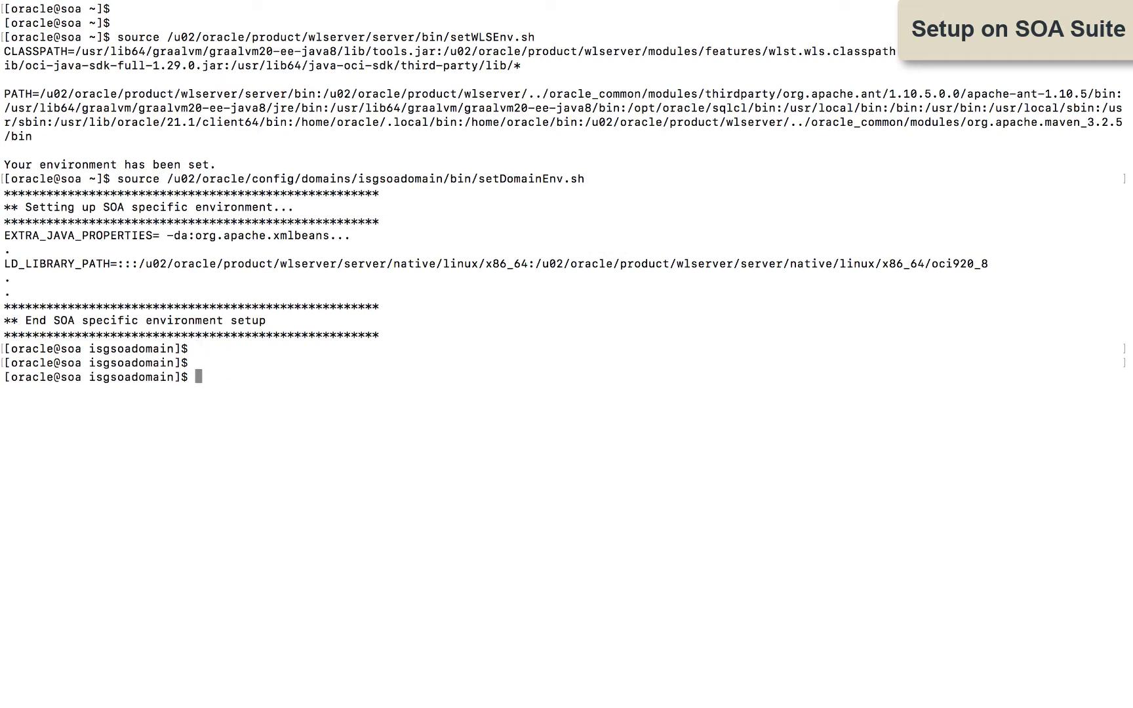
{"action": "type", "text": "cd /u02/isg/temp"}
{"action": "key", "text": "Return"}
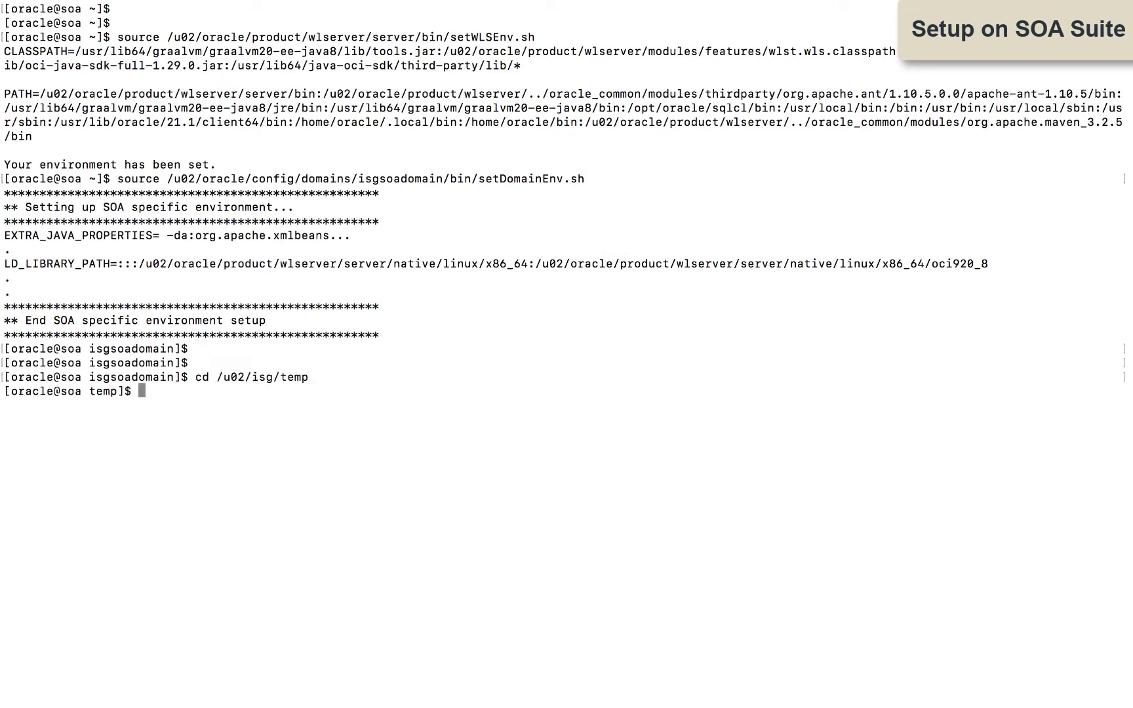
{"action": "key", "text": "Return"}
{"action": "key", "text": "Return"}
Step: Run the java SoapSetup command, supplying the weblogic and apps passwords
{"action": "key", "text": "super+k"}
{"action": "key", "text": "Return"}
{"action": "key", "text": "Return"}
{"action": "key", "text": "Return"}
{"action": "type", "text": "java oracle.apps.fnd.isg.setup.SoapSetup ebsUrl=http://ebs.demo001.com:8000 soaAdminUrl=http://soa.demo001.com:7001 soaManagedUrl=http://soa.demo001.com:7003 soaWeblogicUser=weblogic ebsDbsid=ebsdb soaOracleHome=/u02/oracle/product/soa appsUser=apps soaIsCluster=No soaIsPrimaryNode=Yes soaServerName=soa_server1 dbcDirectory=/u02/isg/temp/DBC"}
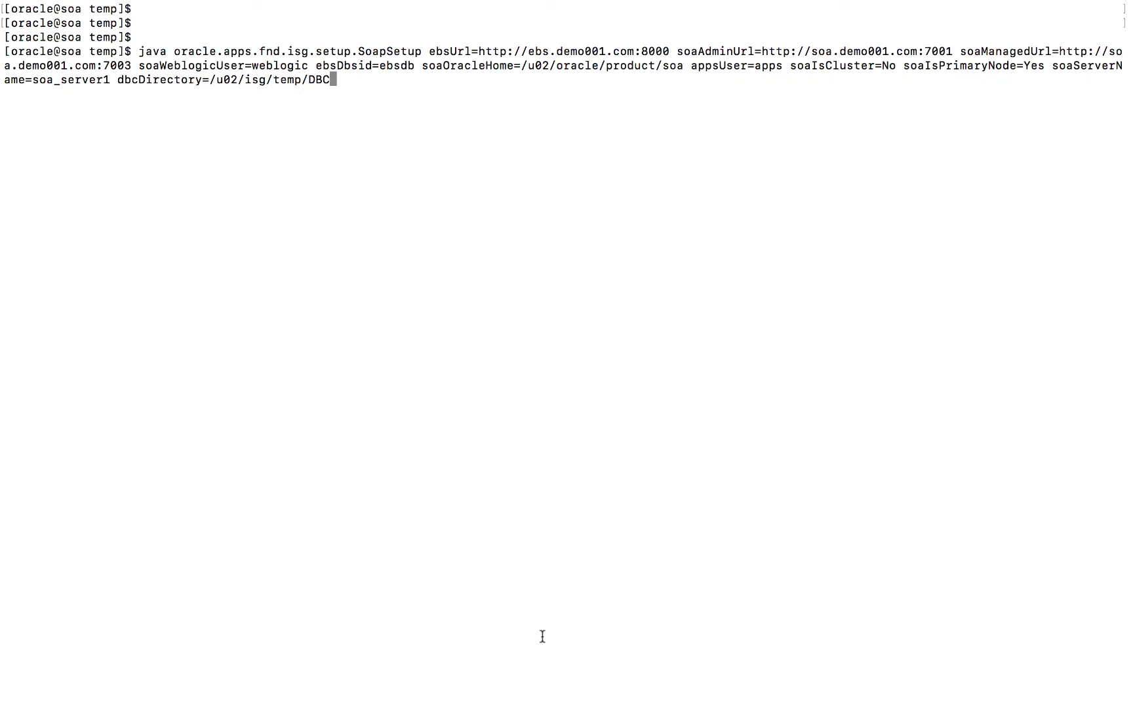
{"action": "key", "text": "Return"}
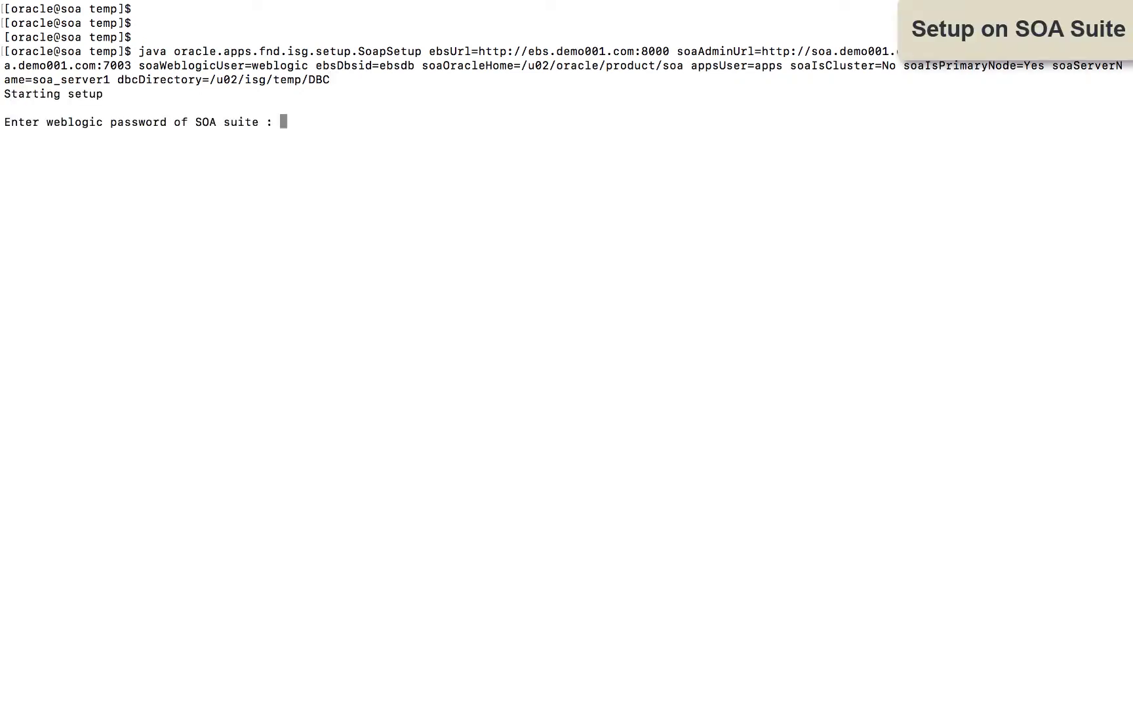
{"action": "key", "text": "Return"}
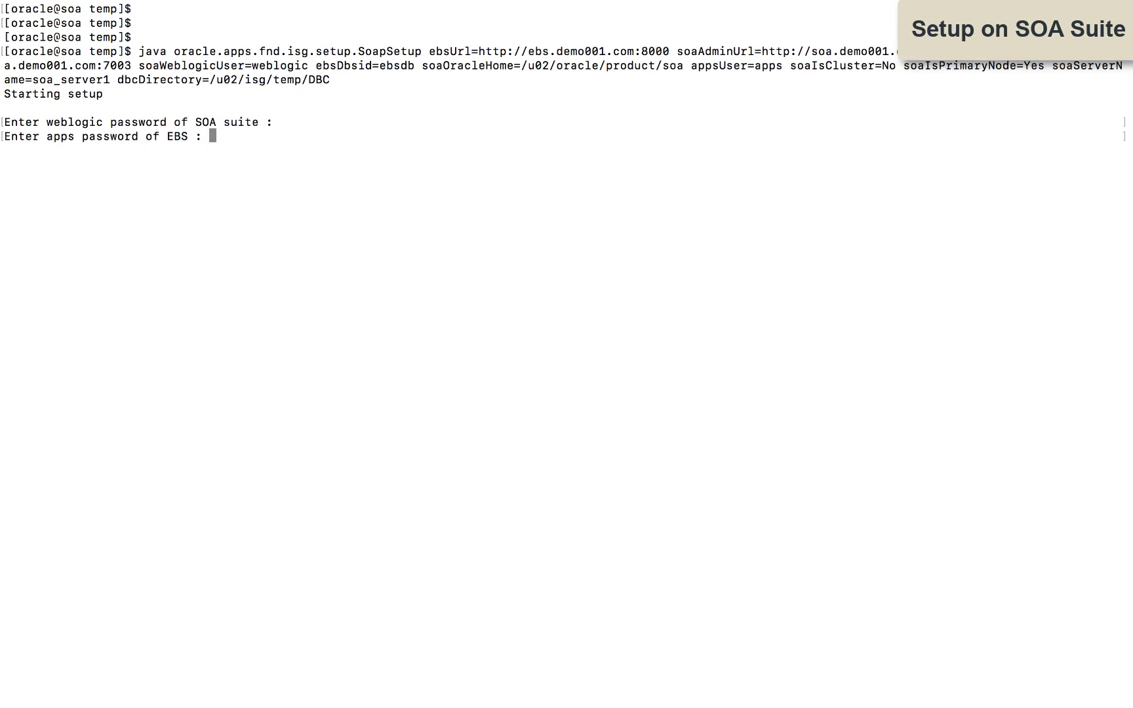
{"action": "key", "text": "Return"}
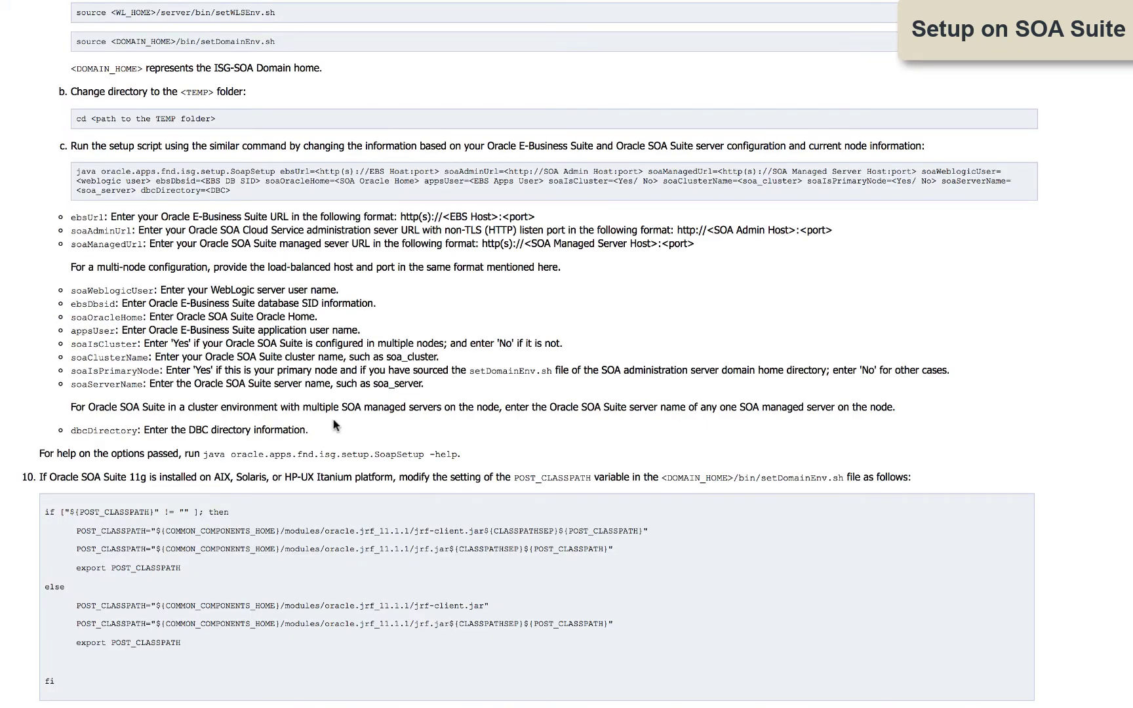
Step: Scroll to Section 5, Validating Integrated SOA Gateway Setup, and select its environment sourcing command
{"action": "scroll", "coordinate": [334, 426], "scroll_direction": "down", "scroll_amount": 3}
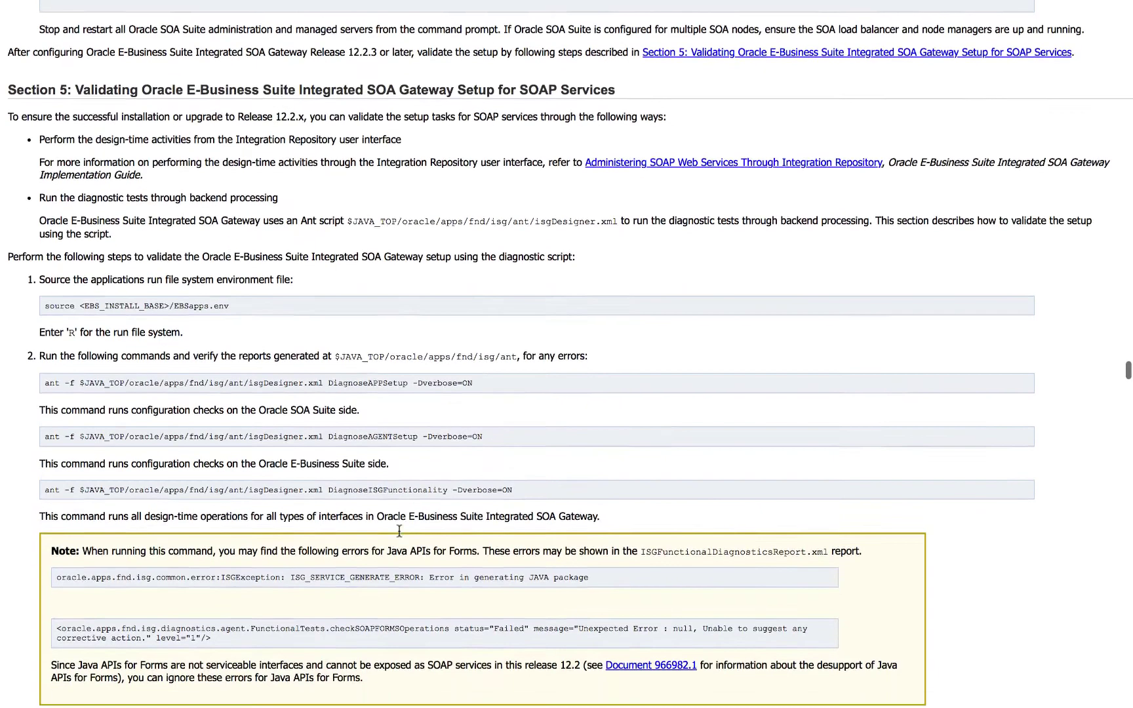
{"action": "scroll", "coordinate": [398, 530], "scroll_direction": "down", "scroll_amount": 1}
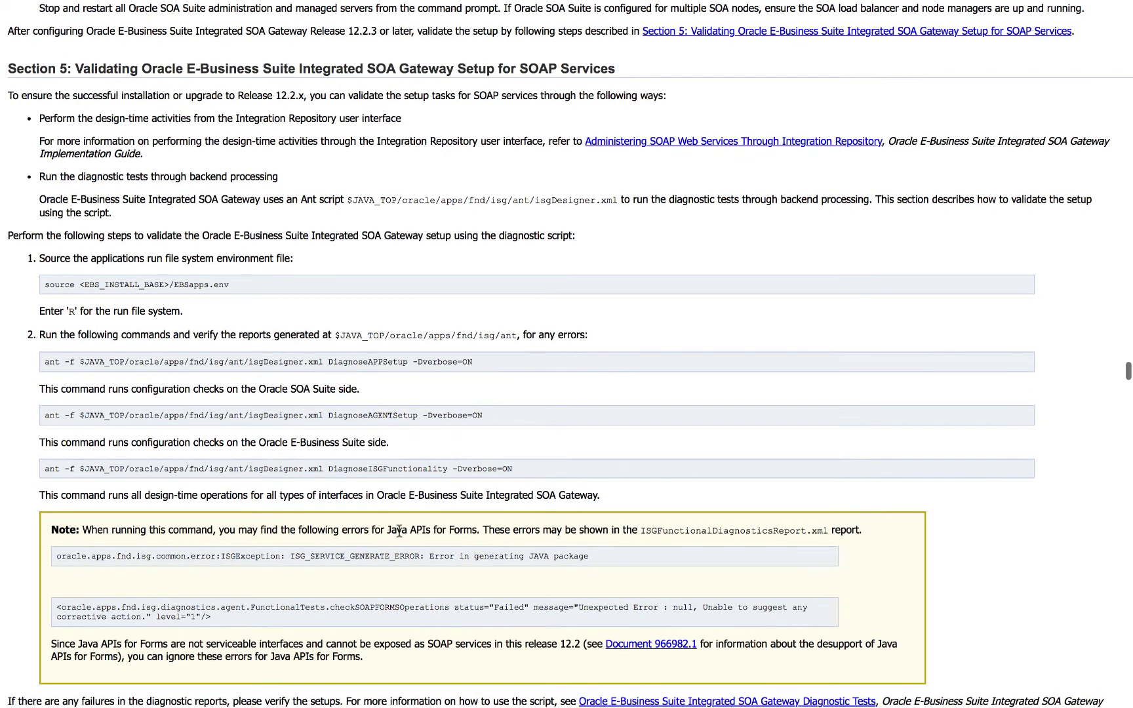
{"action": "triple_click", "coordinate": [47, 288]}
{"action": "left_click", "coordinate": [209, 331]}
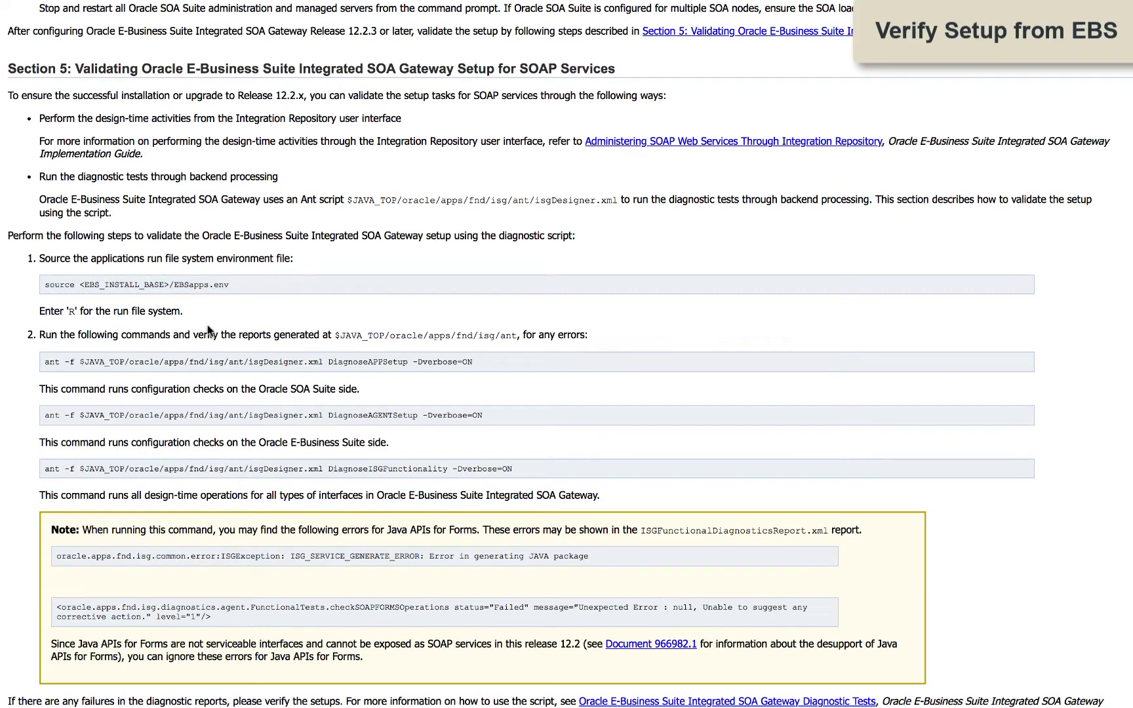
Step: Source the run file system with '. EBSapps.env run' and run the ant DiagnoseAPPSetup diagnostic
{"action": "triple_click", "coordinate": [44, 364]}
{"action": "key", "text": "super+c"}
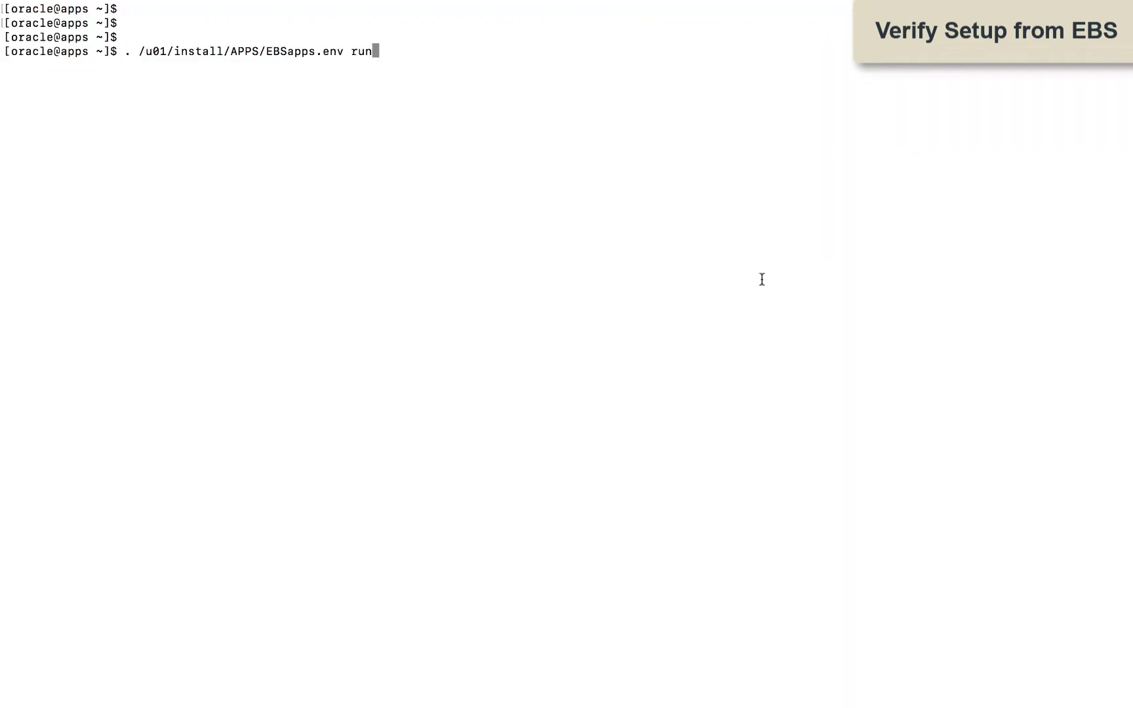
{"action": "key", "text": "Return"}
{"action": "key", "text": "Return"}
{"action": "key", "text": "super+v"}
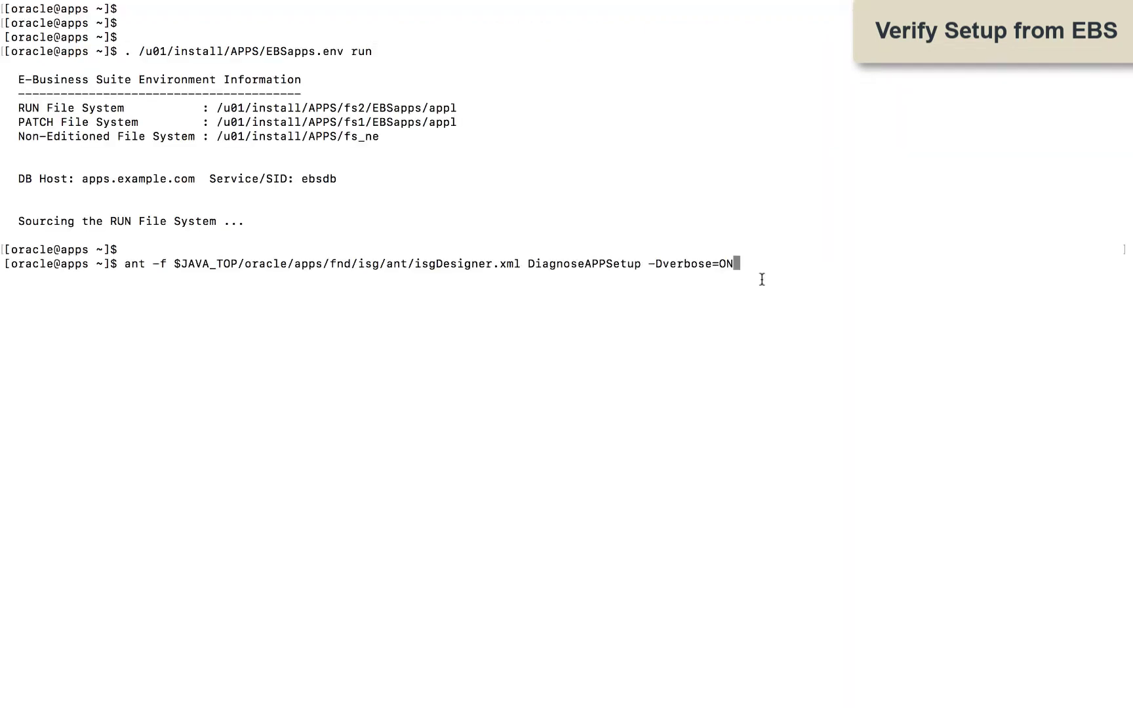
{"action": "key", "text": "Return"}
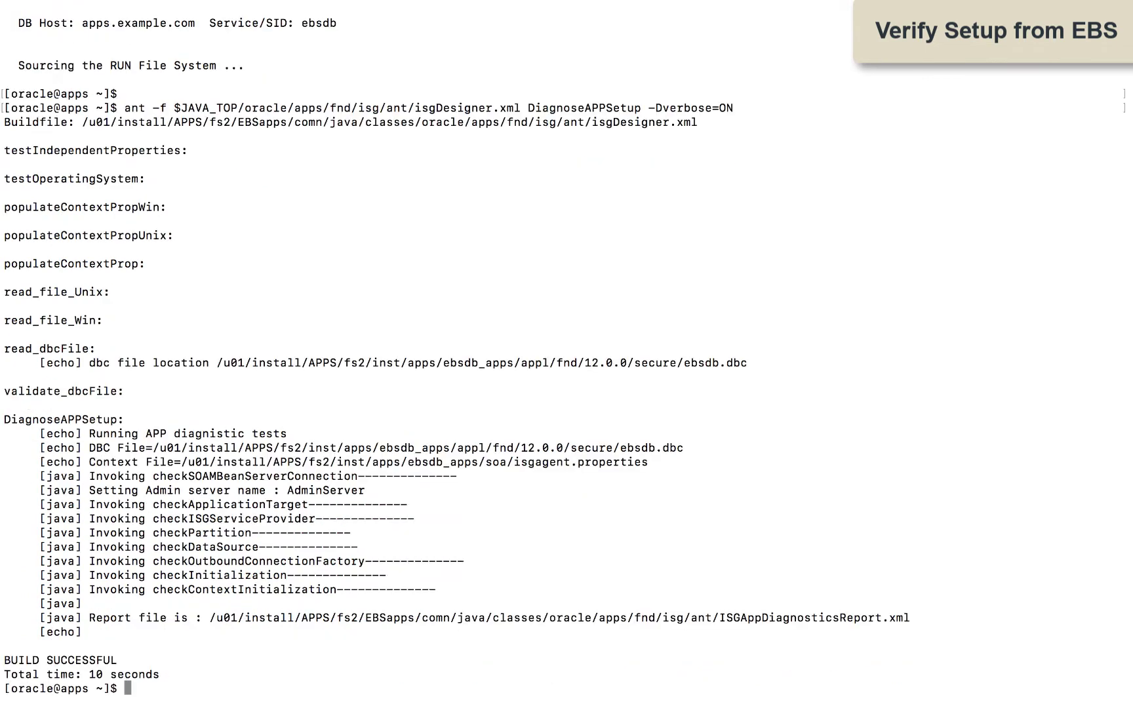
Step: Open ISGAppDiagnosticsReport.xml in vi and scroll through its Successful checks
{"action": "double_click", "coordinate": [210, 617]}
{"action": "key", "text": "super+c"}
{"action": "type", "text": "vi"}
{"action": "key", "text": "super+v"}
{"action": "key", "text": "Return"}
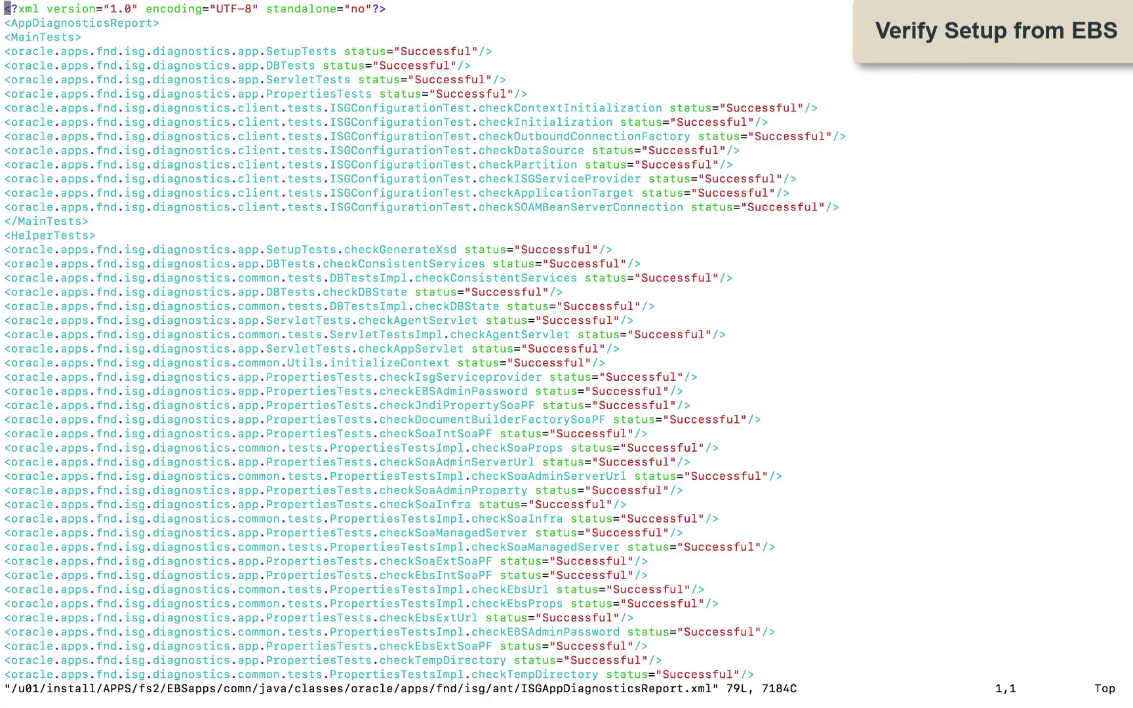
{"action": "scroll", "coordinate": [567, 354], "scroll_direction": "down", "scroll_amount": 20}
{"action": "scroll", "coordinate": [567, 354], "scroll_direction": "down", "scroll_amount": 5}
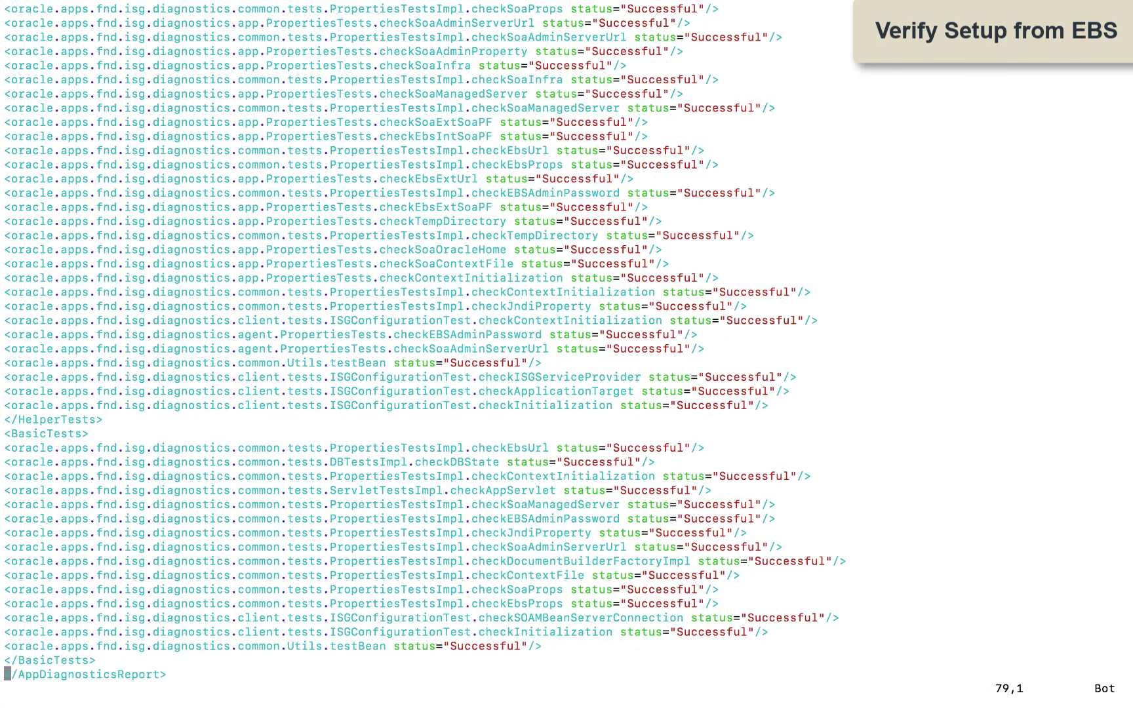
Step: Quit the APP report, then copy and run the ant DiagnoseAGENTSetup command from the guide
{"action": "type", "text": ":q"}
{"action": "key", "text": "Return"}
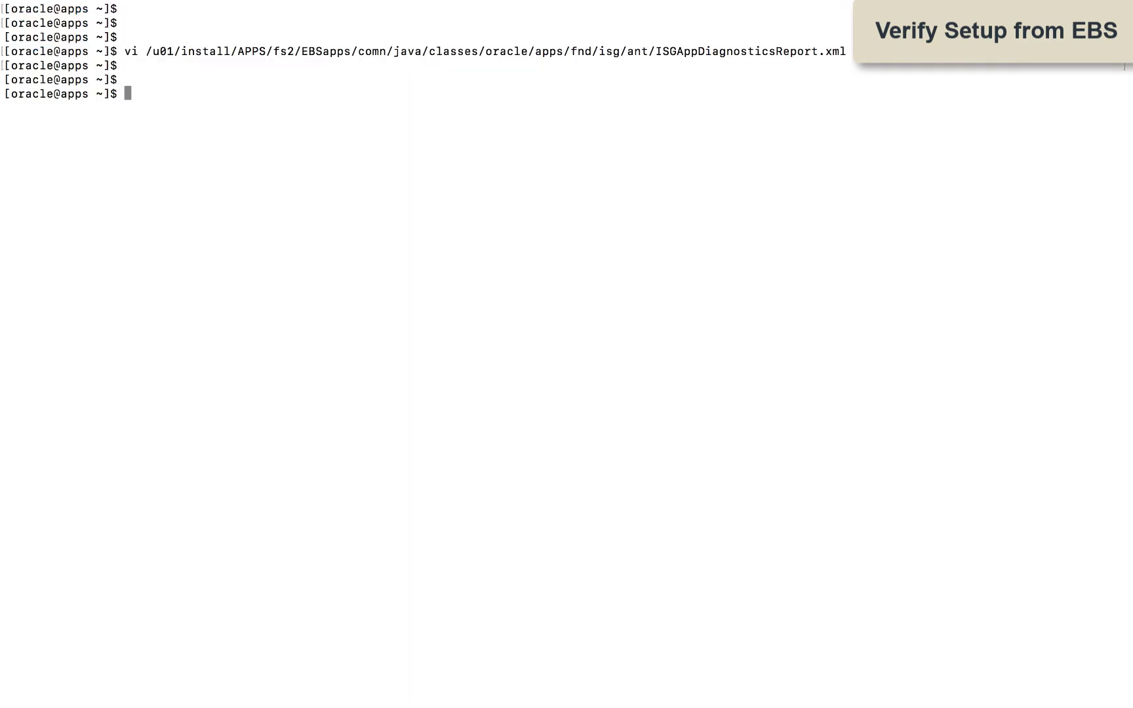
{"action": "key", "text": "super+Tab"}
{"action": "left_click_drag", "start_coordinate": [44, 417], "coordinate": [490, 418]}
{"action": "key", "text": "super+c"}
{"action": "key", "text": "super+Tab"}
{"action": "key", "text": "super+v"}
{"action": "key", "text": "Return"}
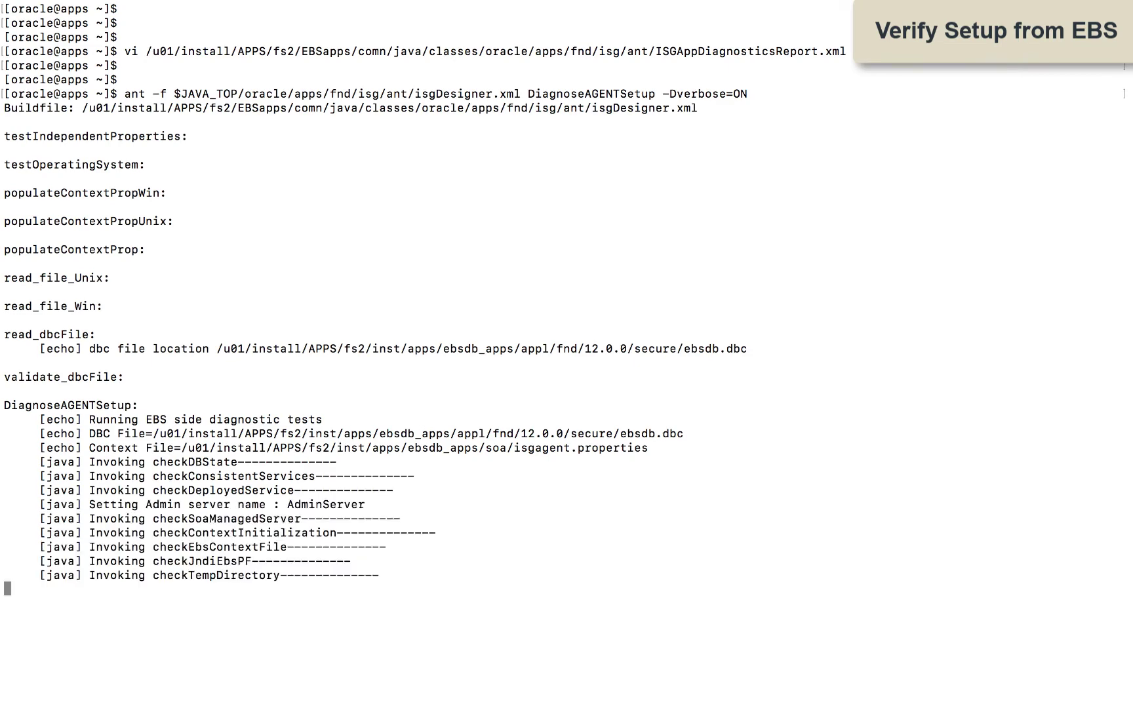
Step: Review ISGAgentDiagnosticsReport.xml in vi, quit with :q, and clear the terminal
{"action": "double_click", "coordinate": [564, 617]}
{"action": "type", "text": "vi"}
{"action": "key", "text": "super+v"}
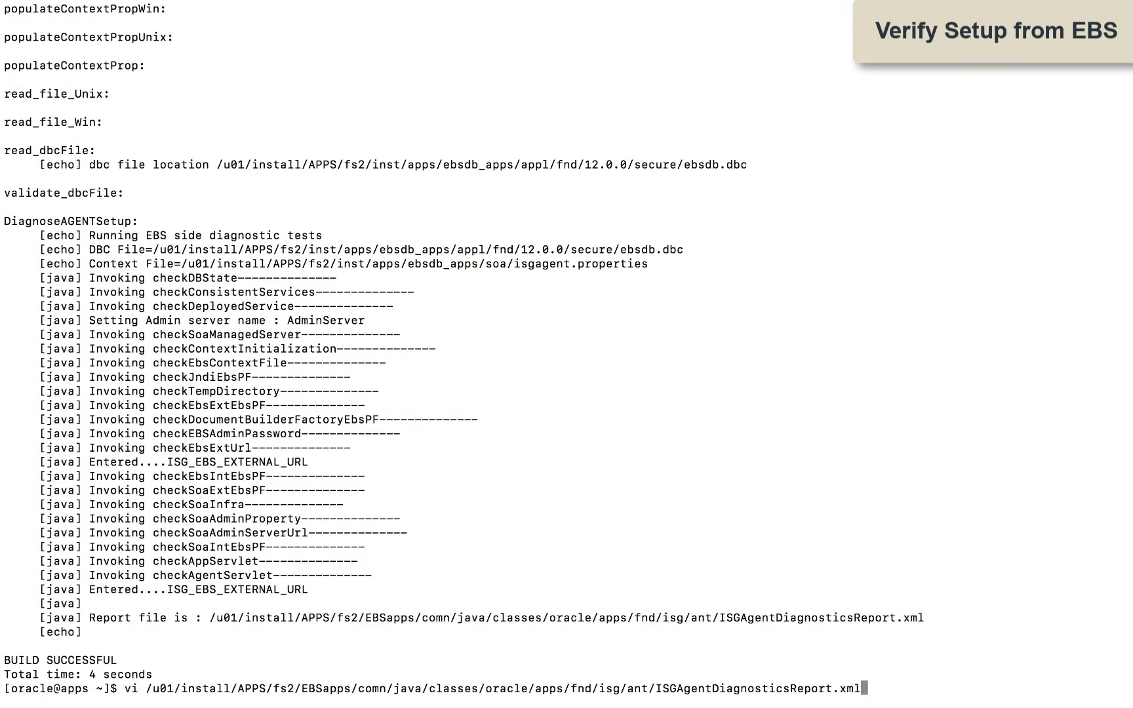
{"action": "key", "text": "Return"}
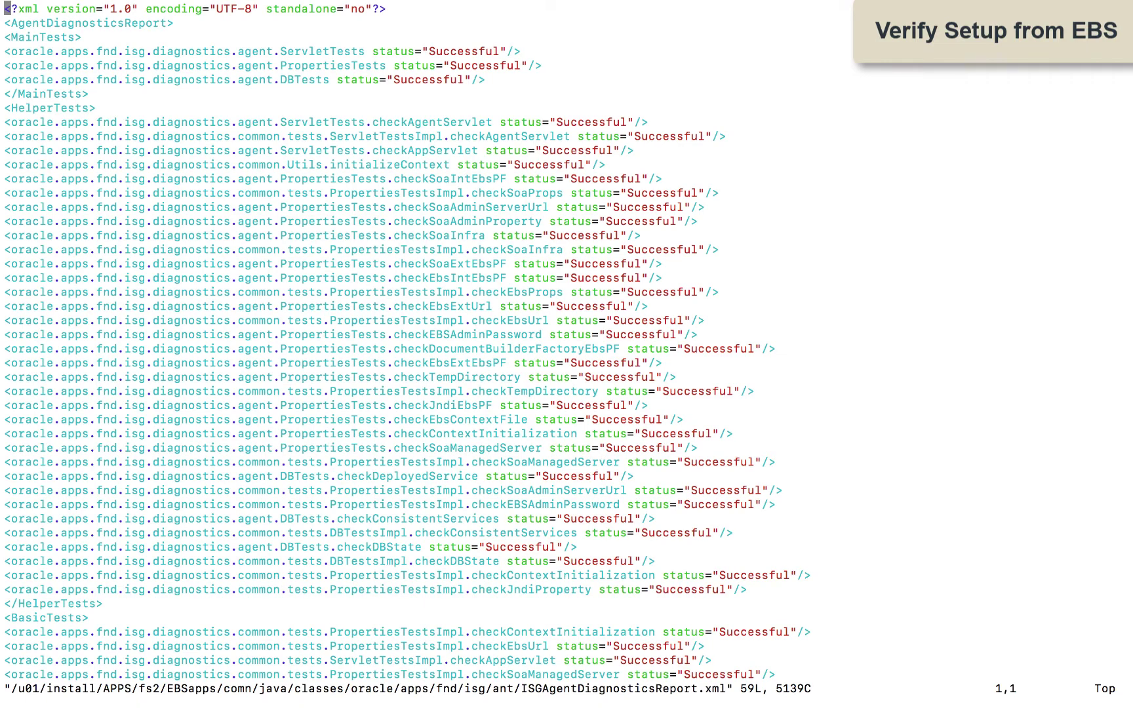
{"action": "scroll", "coordinate": [670, 606], "scroll_direction": "down", "scroll_amount": 15}
{"action": "type", "text": ":q"}
{"action": "key", "text": "Return"}
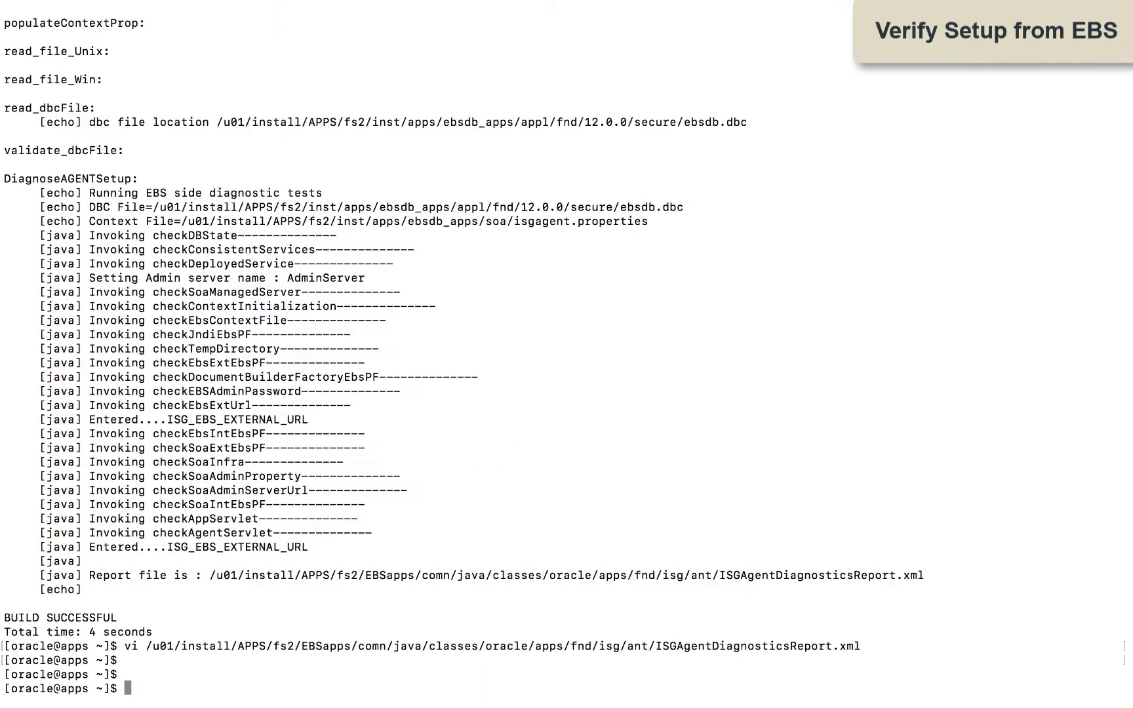
{"action": "type", "text": "clear"}
{"action": "key", "text": "Return"}
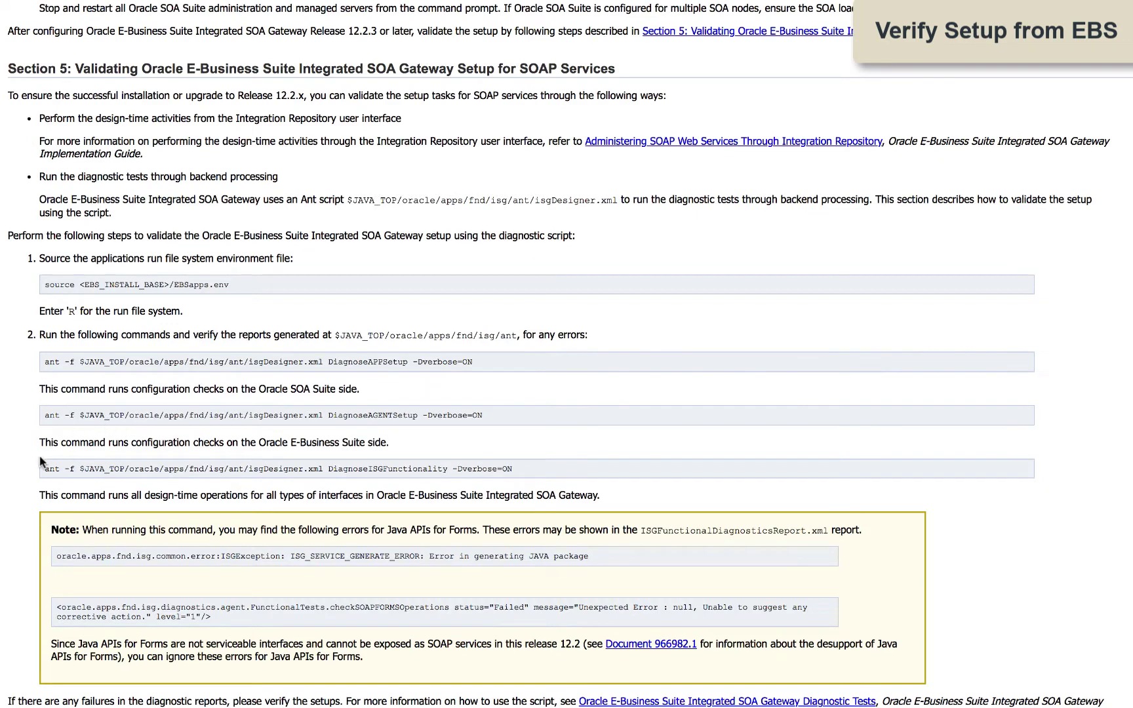
Step: Copy and run the ant DiagnoseISGFunctionality command
{"action": "left_click_drag", "start_coordinate": [47, 469], "coordinate": [510, 474]}
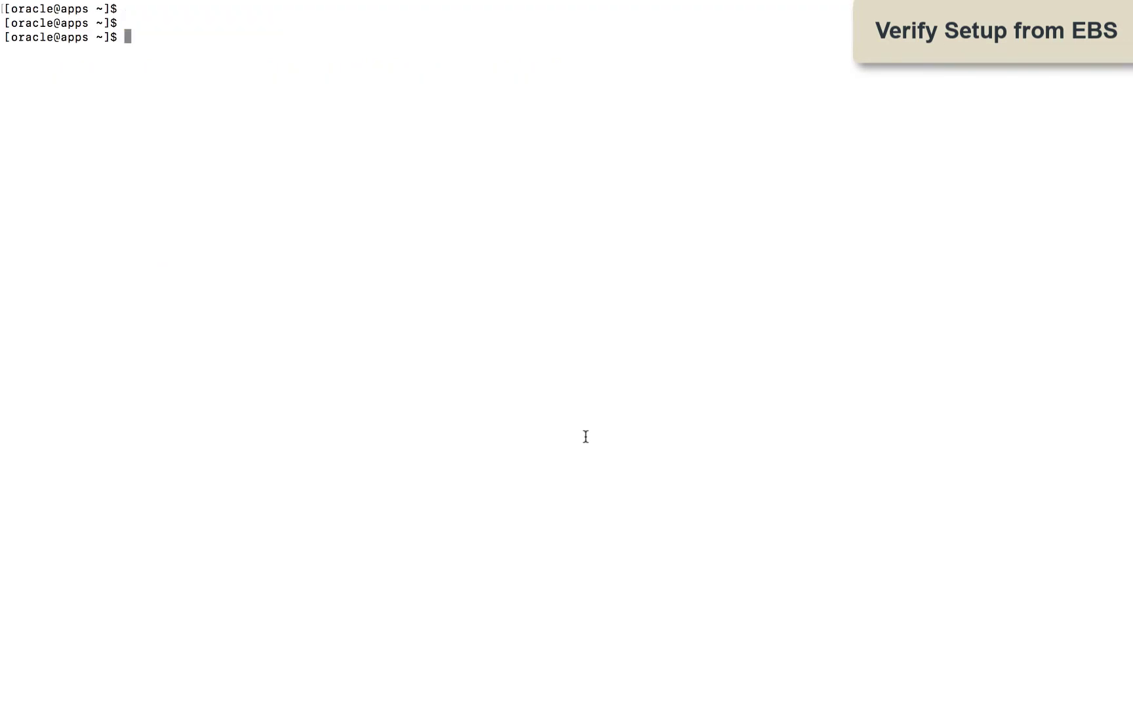
{"action": "key", "text": "super+v"}
{"action": "key", "text": "Return"}
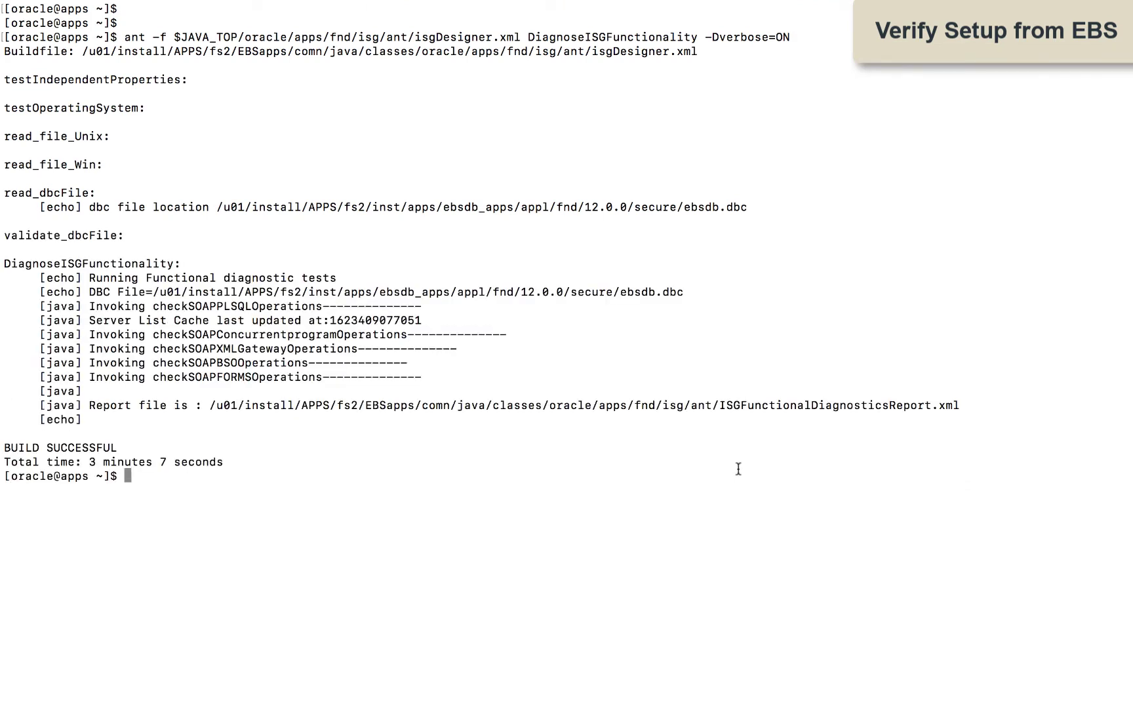
Step: Open ISGFunctionalDiagnosticsReport.xml in vi, page to its end and back to the top
{"action": "left_click_drag", "start_coordinate": [209, 405], "coordinate": [961, 406]}
{"action": "type", "text": "vi"}
{"action": "key", "text": "super+v"}
{"action": "key", "text": "Return"}
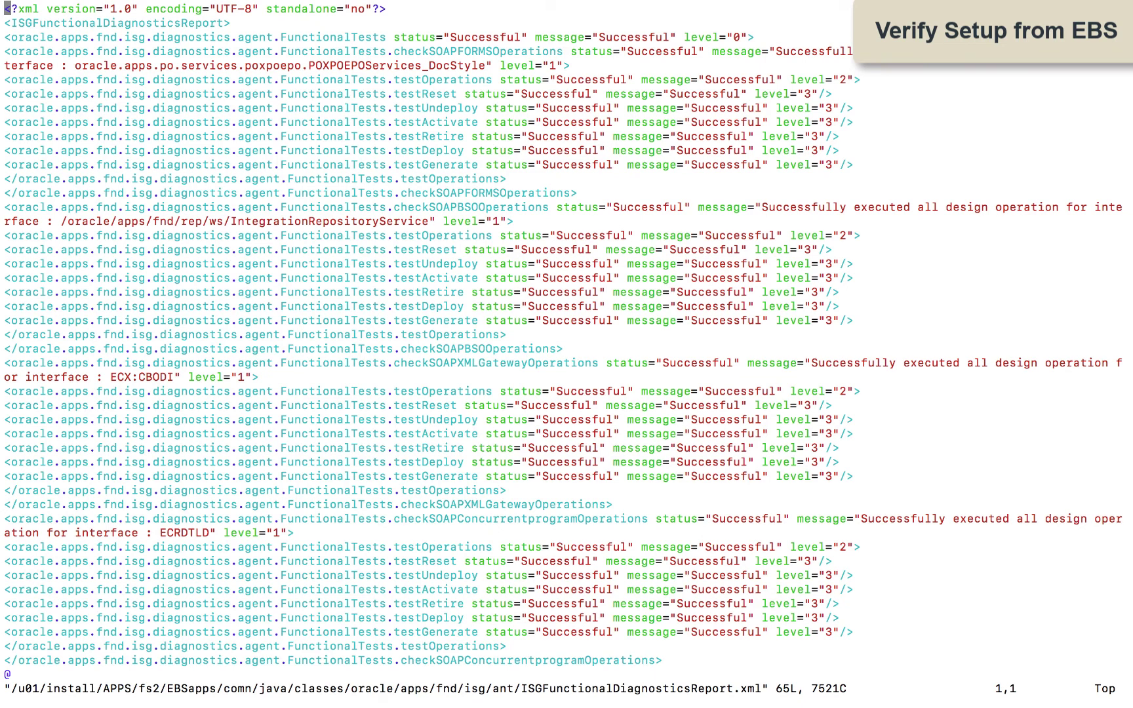
{"action": "key", "text": "2"}
{"action": "key", "text": "1"}
{"action": "key", "text": "G"}
{"action": "key", "text": "Down"}
{"action": "key", "text": "Down"}
{"action": "key", "text": "Down"}
{"action": "key", "text": "Down"}
{"action": "key", "text": "Down"}
{"action": "key", "text": "Down"}
{"action": "key", "text": "Down"}
{"action": "key", "text": "Down"}
{"action": "key", "text": "Down"}
{"action": "key", "text": "Down"}
{"action": "key", "text": "Down"}
{"action": "key", "text": "Down"}
{"action": "key", "text": "Down"}
{"action": "key", "text": "Down"}
{"action": "key", "text": "Down"}
{"action": "key", "text": "Down"}
{"action": "key", "text": "Down"}
{"action": "key", "text": "Down"}
{"action": "key", "text": "Down"}
{"action": "key", "text": "Down"}
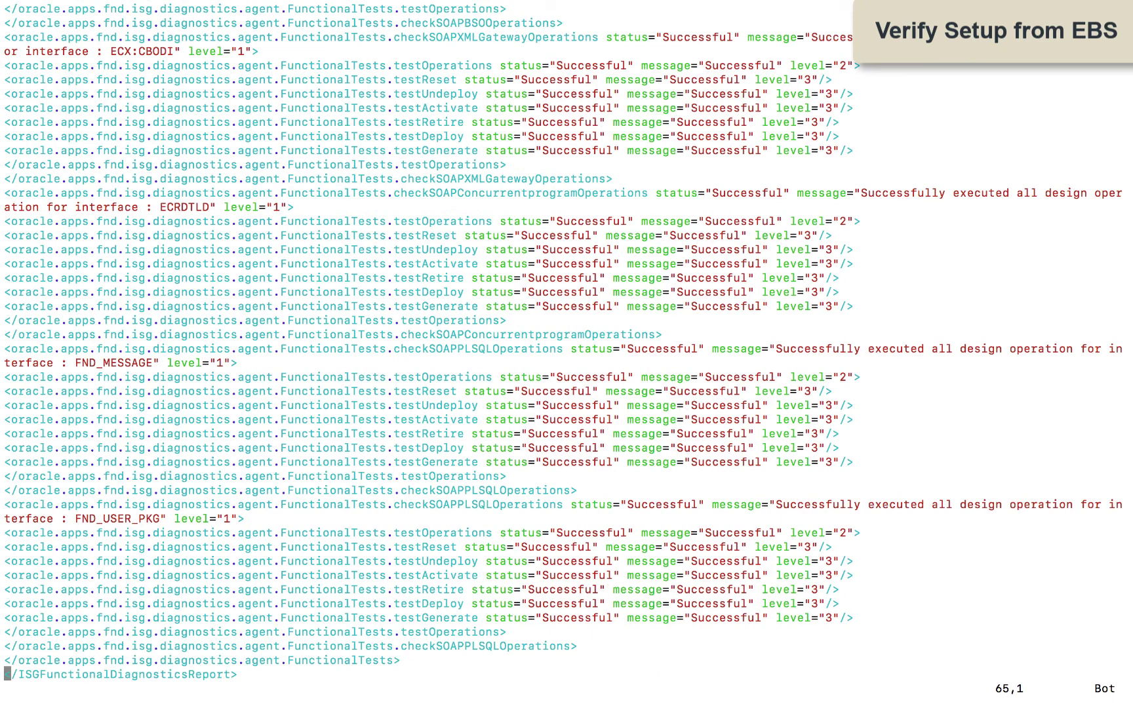
{"action": "key", "text": "g"}
{"action": "key", "text": "g"}
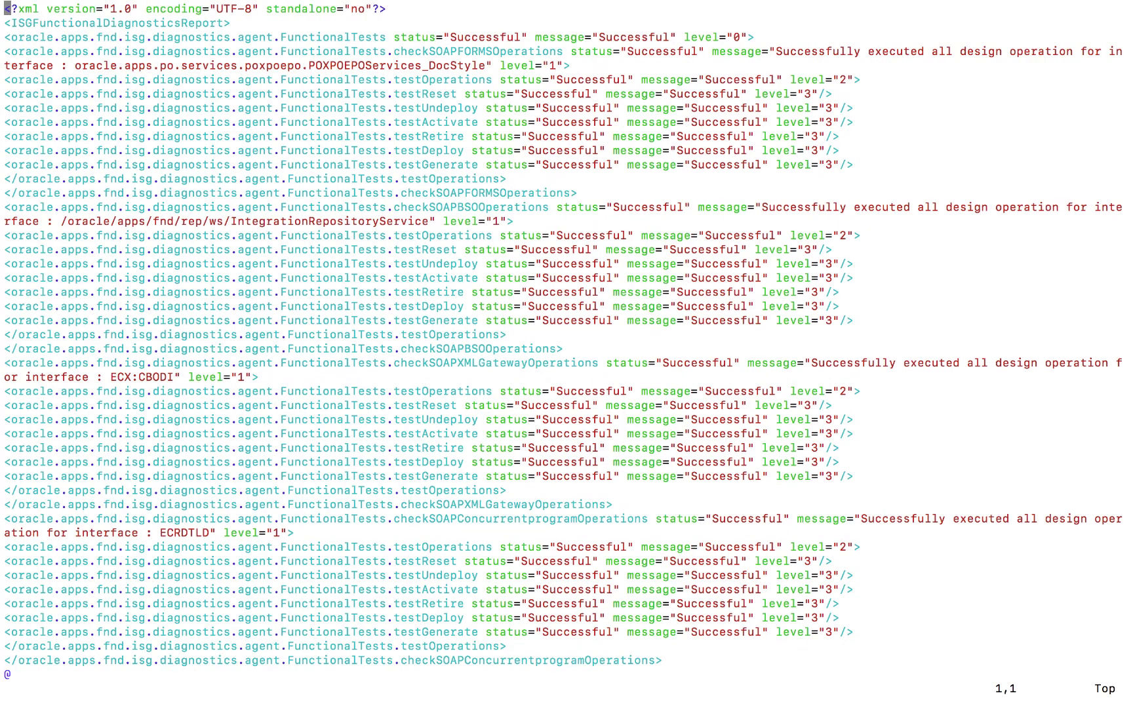
{"action": "key", "text": "shift+semicolon"}
Step: Exit the report and log in to Oracle E-Business Suite
{"action": "type", "text": "q"}
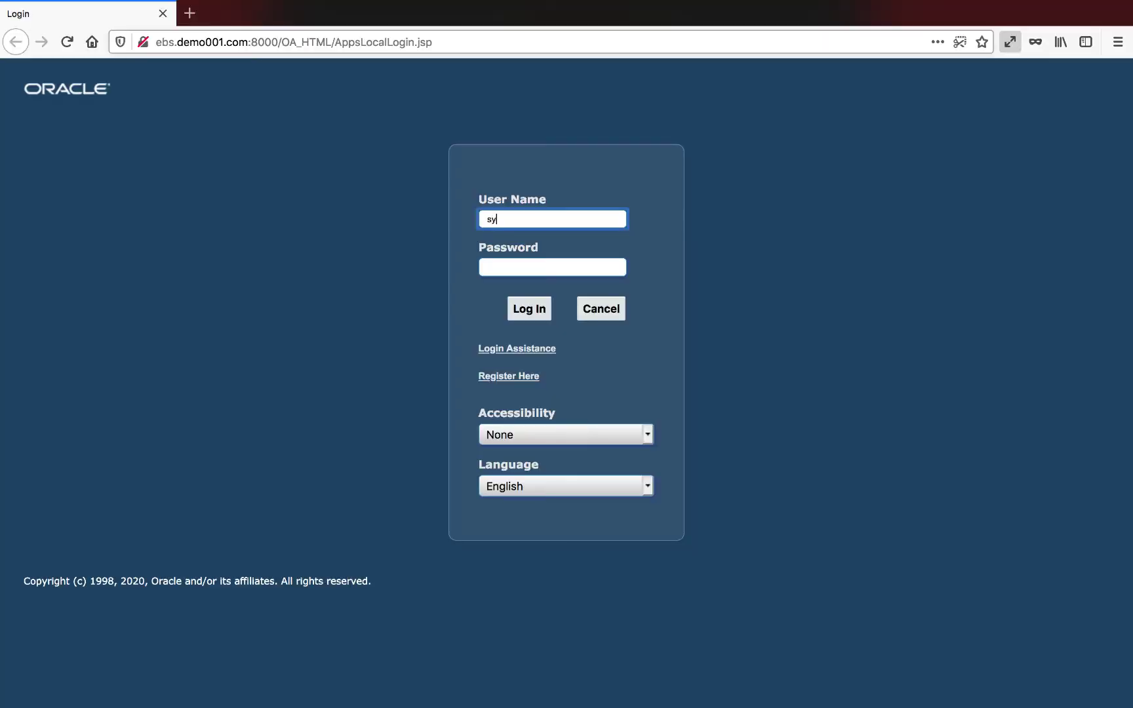
{"action": "left_click", "coordinate": [552, 266]}
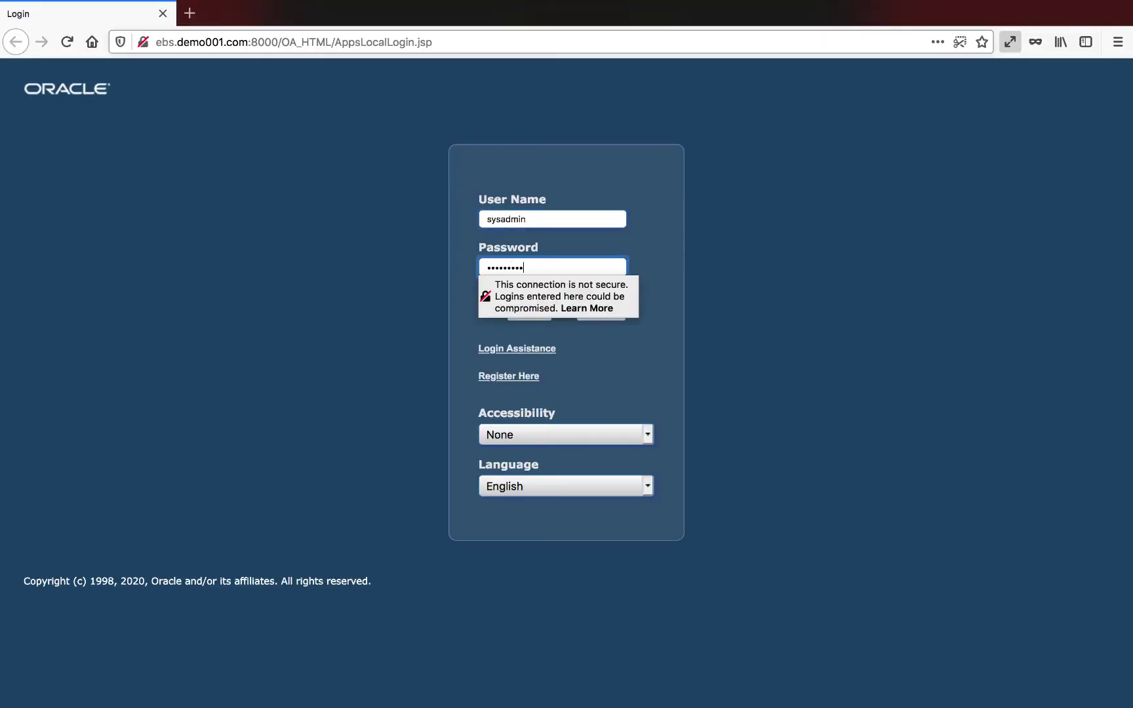
{"action": "key", "text": "Return"}
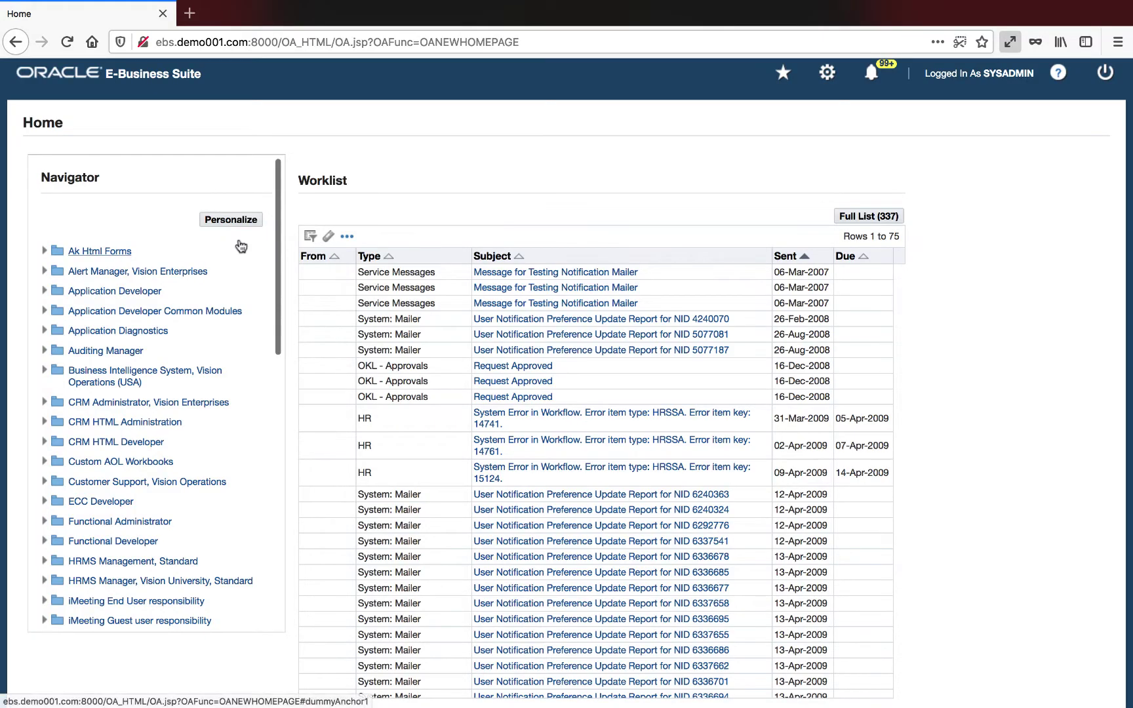
{"action": "scroll", "coordinate": [241, 246], "scroll_direction": "down", "scroll_amount": 3}
{"action": "scroll", "coordinate": [241, 246], "scroll_direction": "down", "scroll_amount": 6}
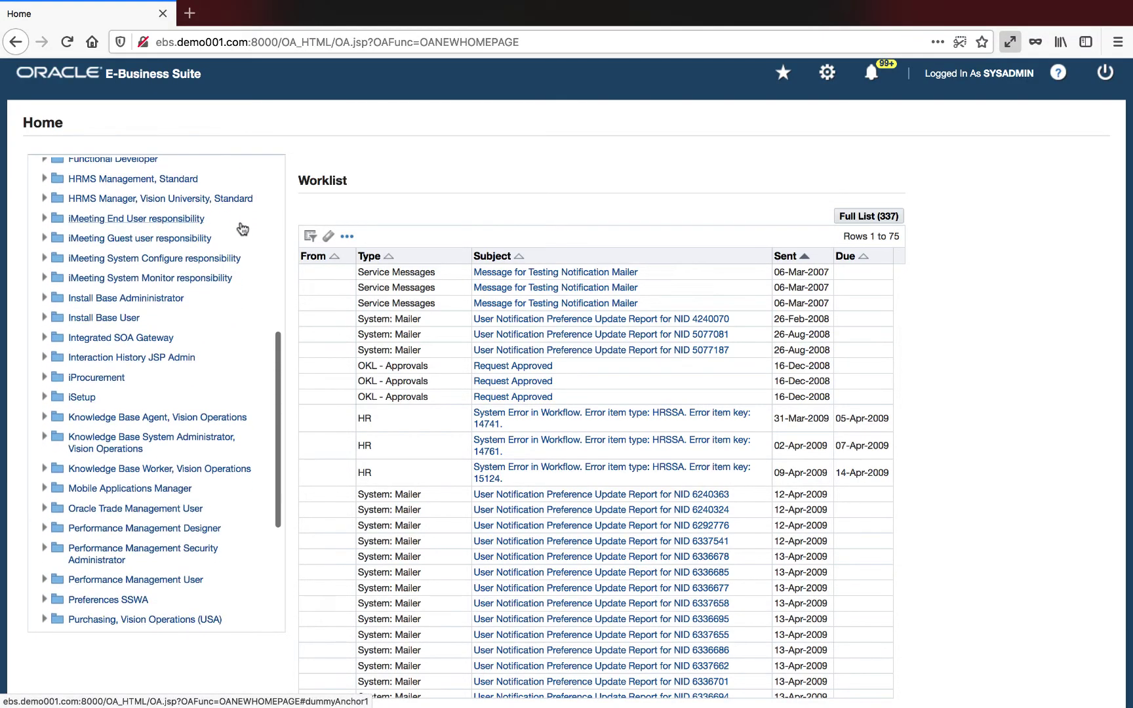
Step: Search the Integration Repository for internal name OE_INBOUND_INT and open Sales Order Services
{"action": "left_click", "coordinate": [148, 341]}
{"action": "left_click", "coordinate": [150, 359]}
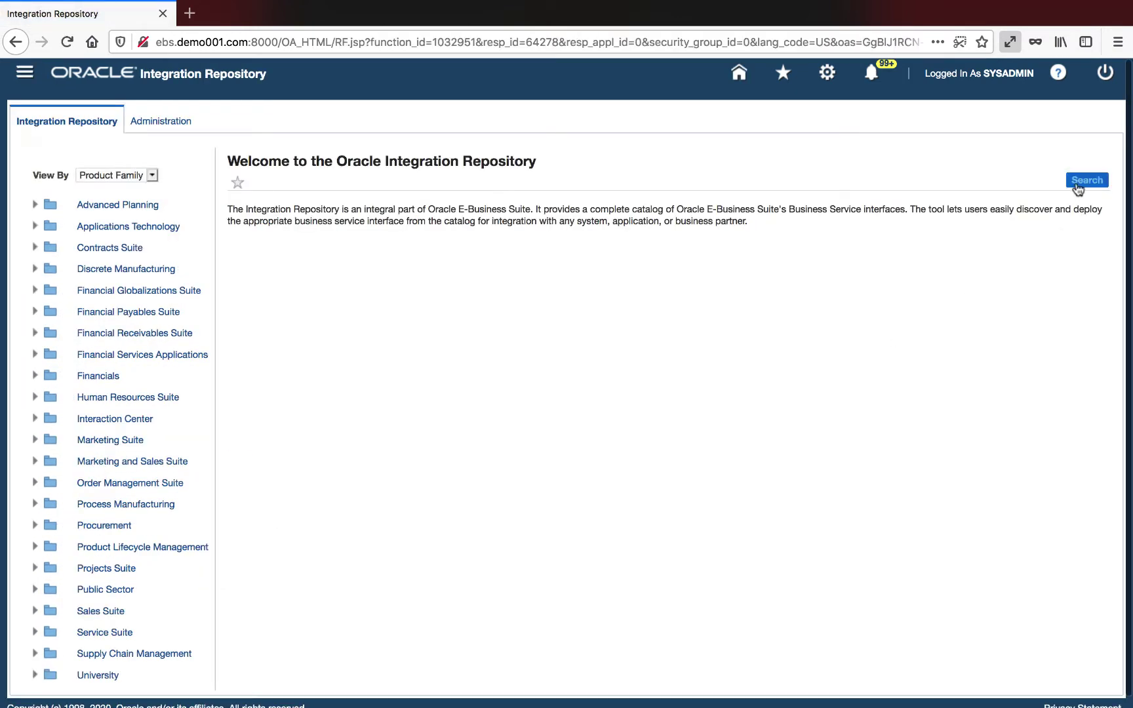
{"action": "left_click", "coordinate": [1086, 181]}
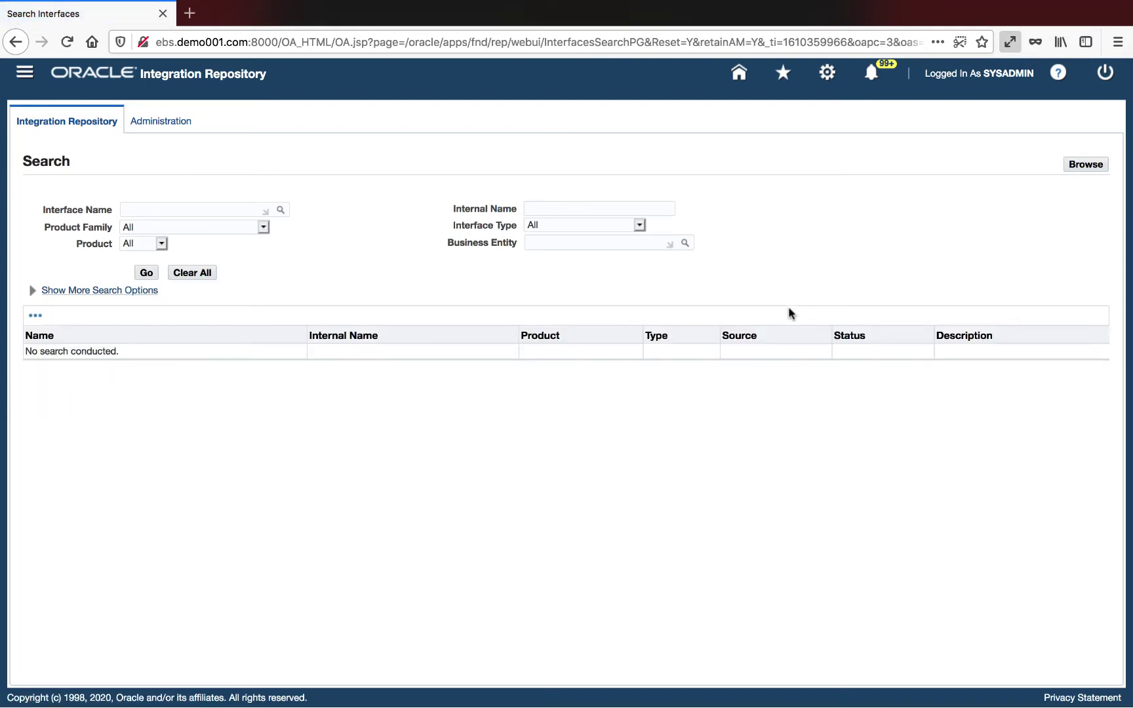
{"action": "left_click", "coordinate": [599, 208]}
{"action": "type", "text": "oe"}
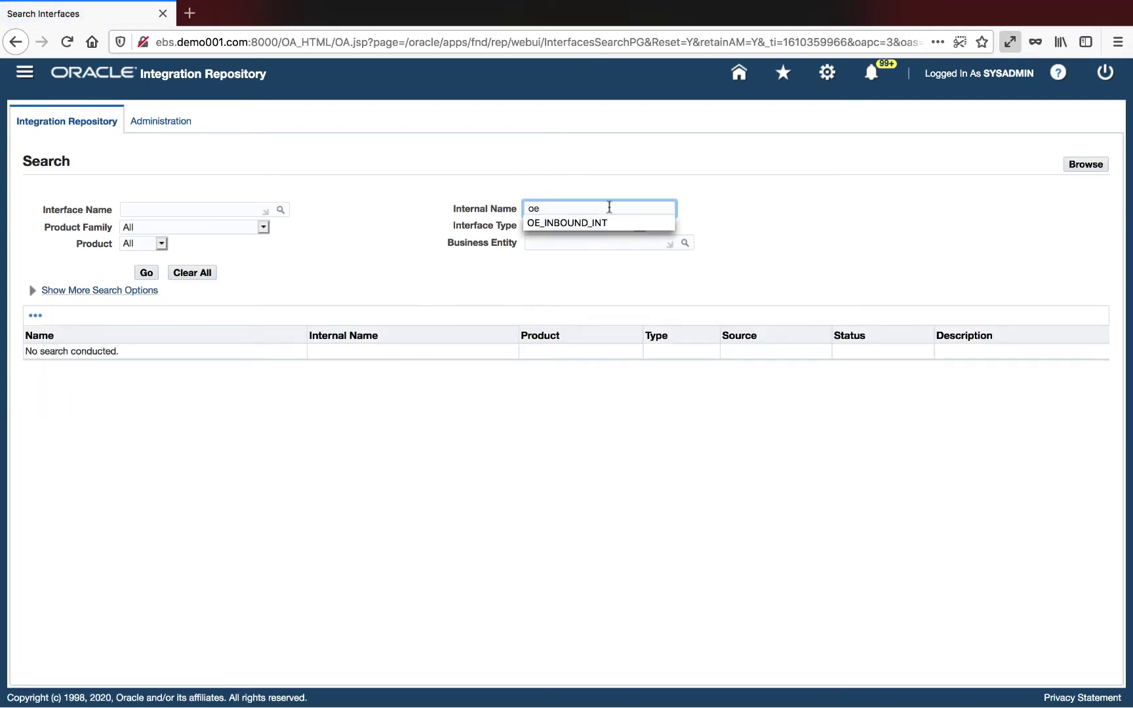
{"action": "left_click", "coordinate": [627, 223]}
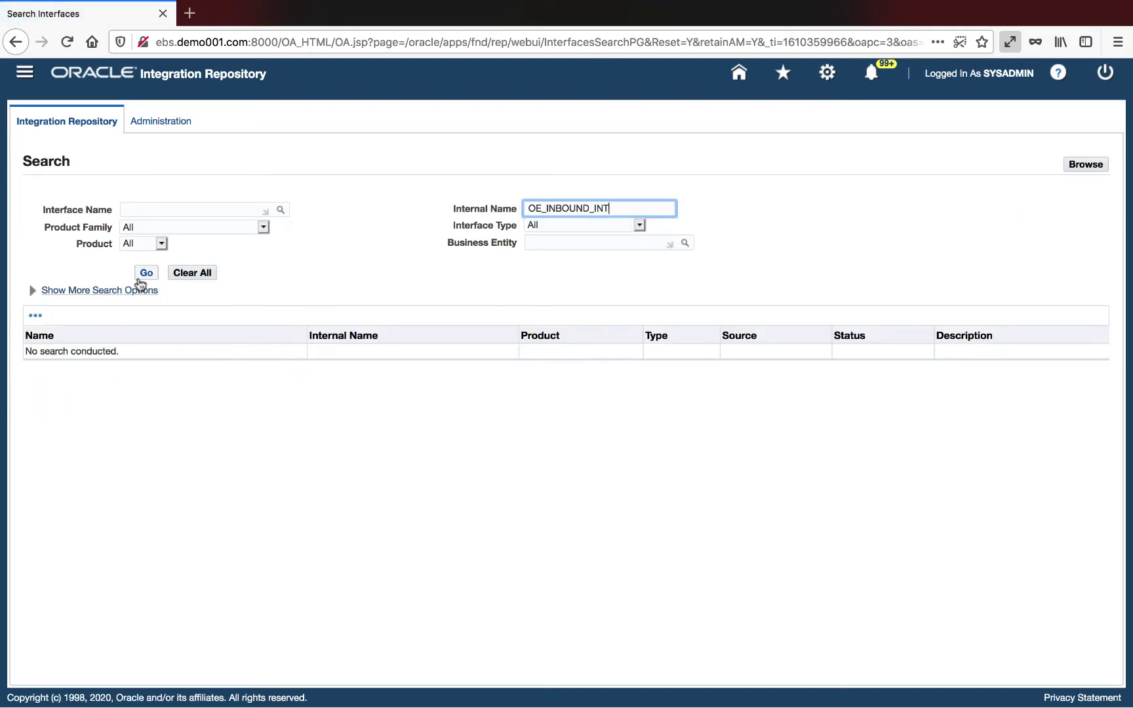
{"action": "left_click", "coordinate": [143, 274]}
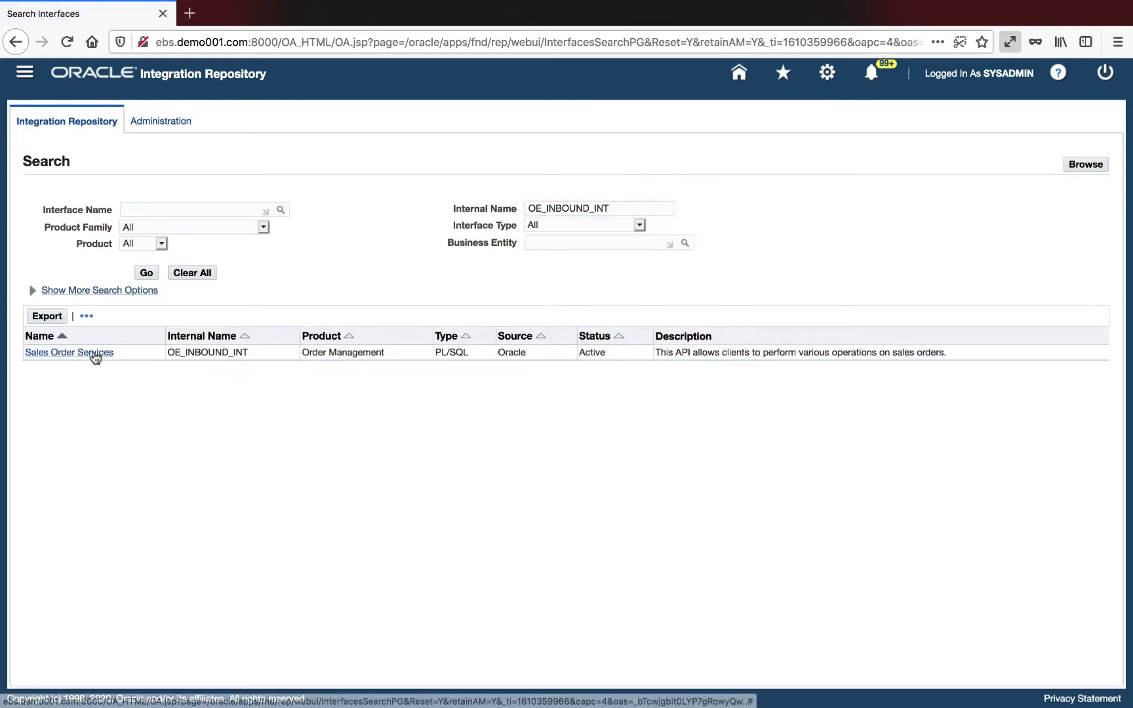
{"action": "left_click", "coordinate": [94, 354]}
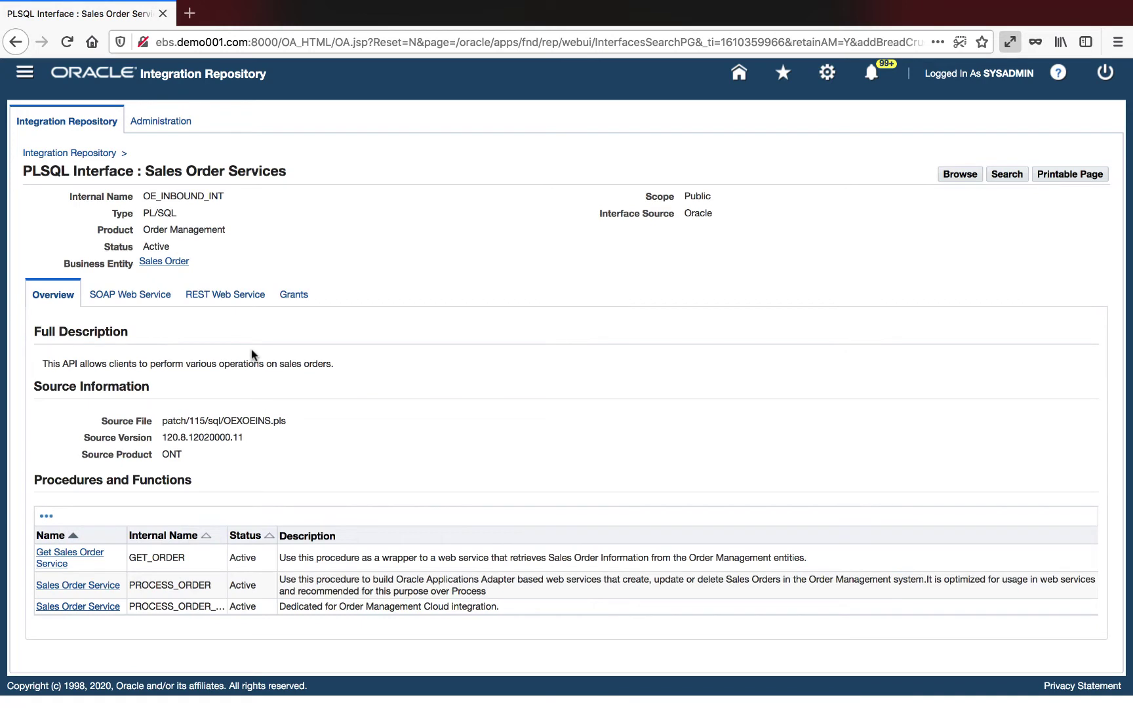
Step: On the SOAP Web Service tab, make GET_ORDER and PROCESS_ORDER synchronous and generate the service
{"action": "left_click", "coordinate": [144, 298]}
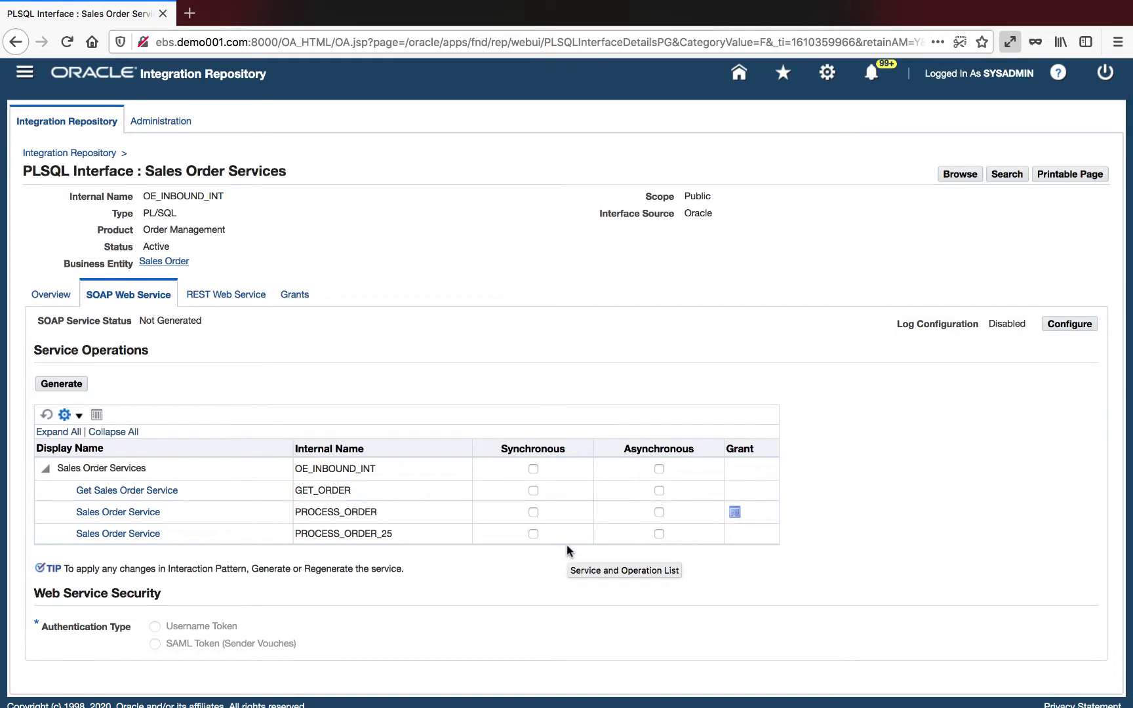
{"action": "left_click", "coordinate": [533, 512]}
{"action": "left_click", "coordinate": [533, 491]}
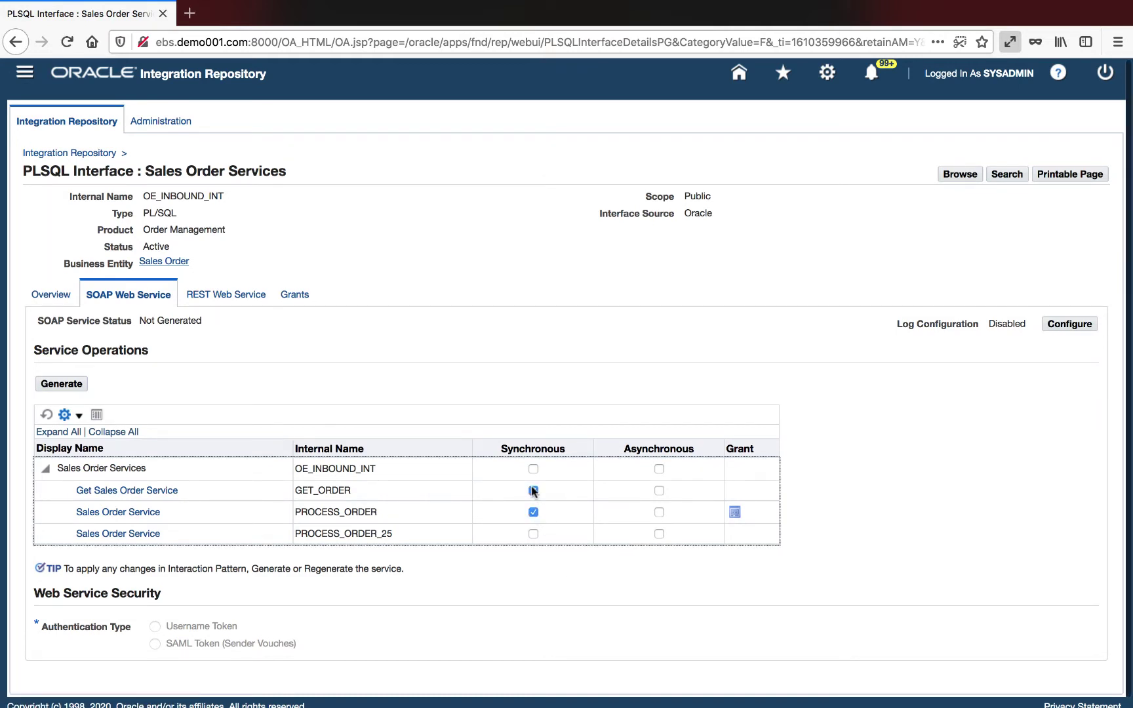
{"action": "left_click", "coordinate": [54, 386]}
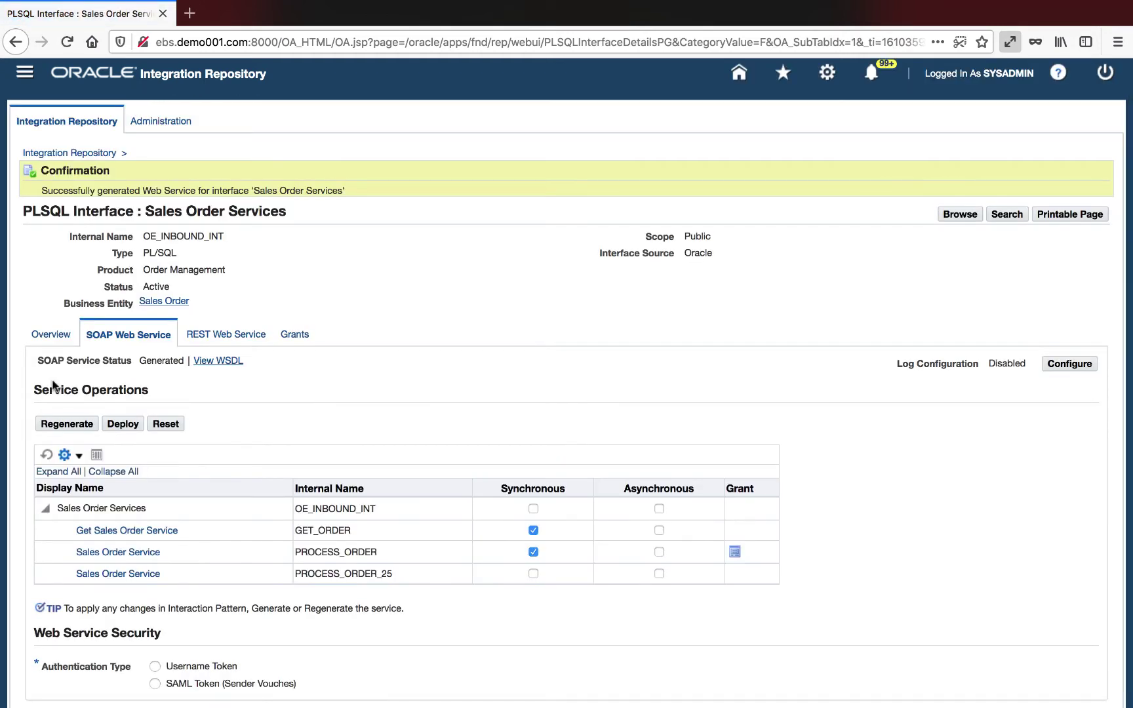
Step: Deploy the service with Username Token security and view its WSDL
{"action": "left_click", "coordinate": [154, 667]}
{"action": "left_click", "coordinate": [126, 426]}
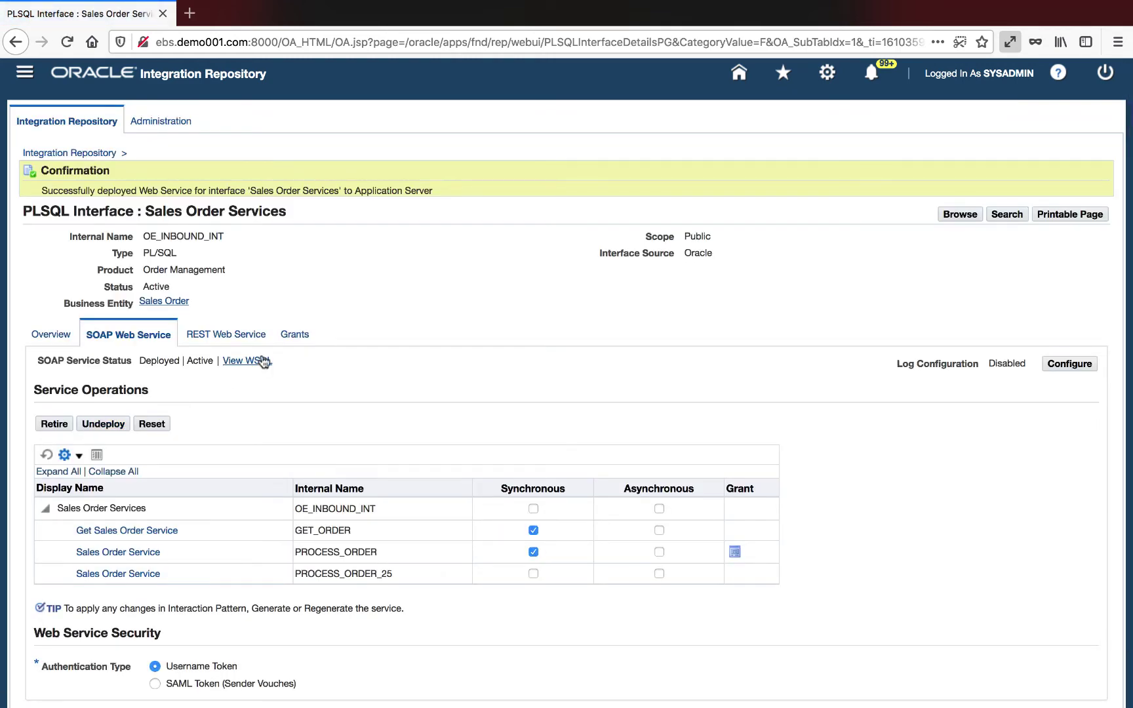
{"action": "left_click", "coordinate": [255, 361]}
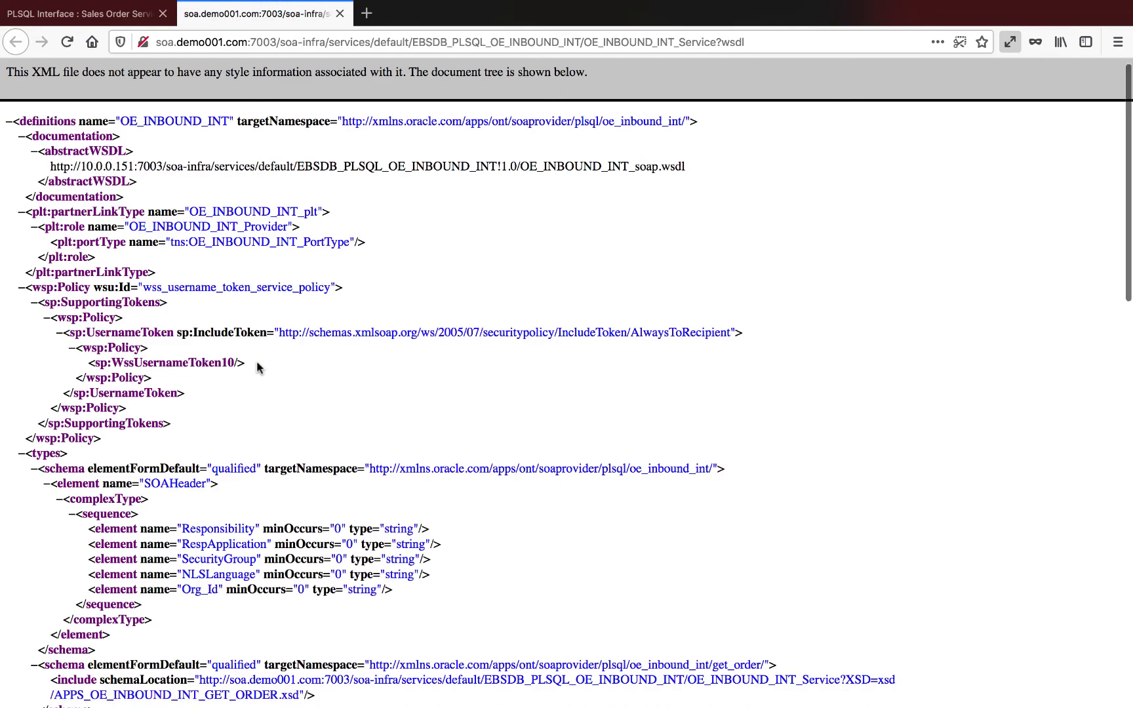
Step: Open the GET_ORDER schema URL from the WSDL in a new tab and scroll through its parameters
{"action": "scroll", "coordinate": [257, 367], "scroll_direction": "down", "scroll_amount": 5}
{"action": "scroll", "coordinate": [256, 367], "scroll_direction": "down", "scroll_amount": 4}
{"action": "left_click_drag", "start_coordinate": [200, 424], "coordinate": [297, 443]}
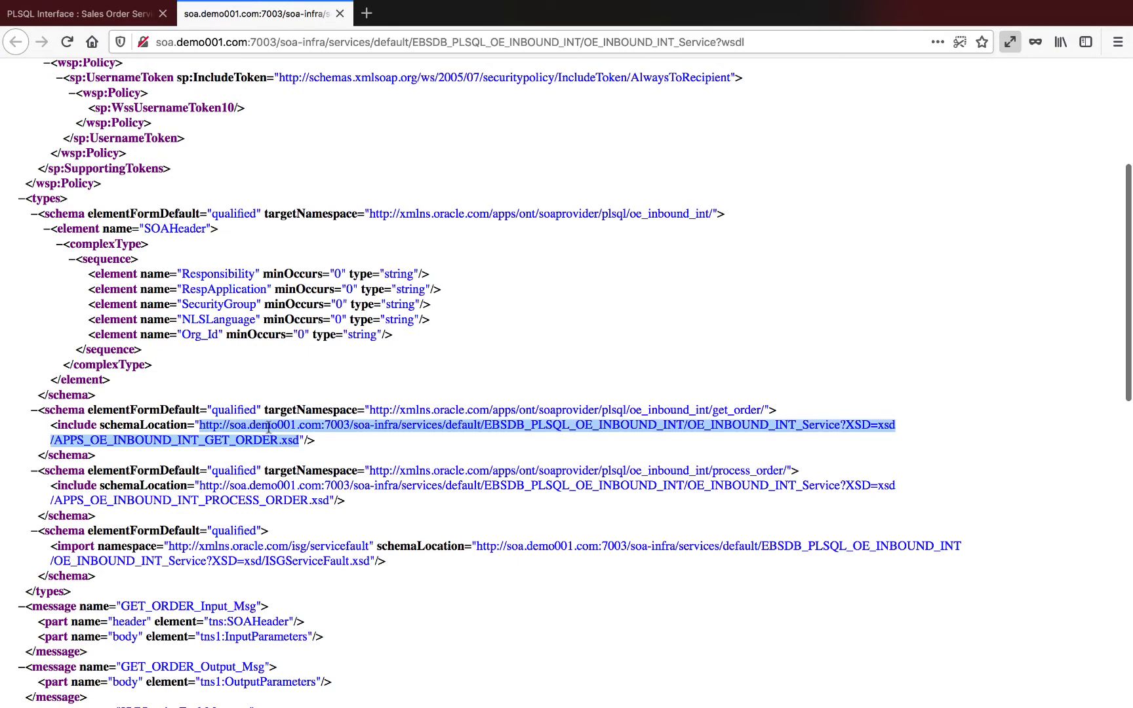
{"action": "right_click", "coordinate": [268, 427]}
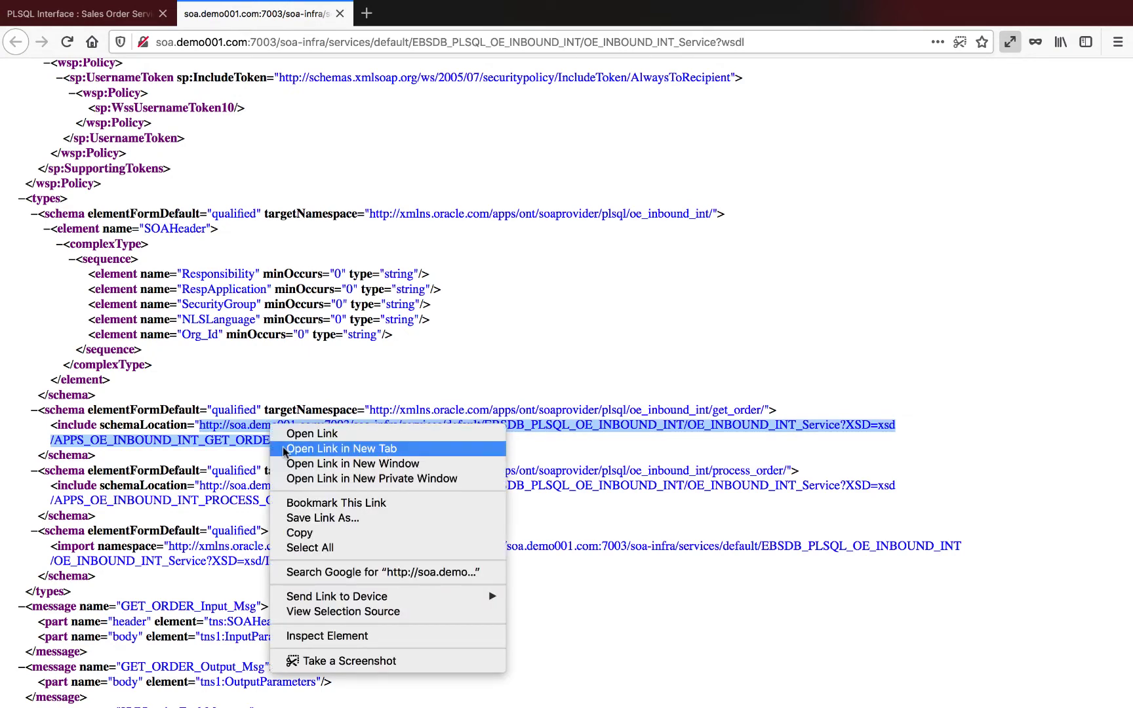
{"action": "left_click", "coordinate": [283, 450]}
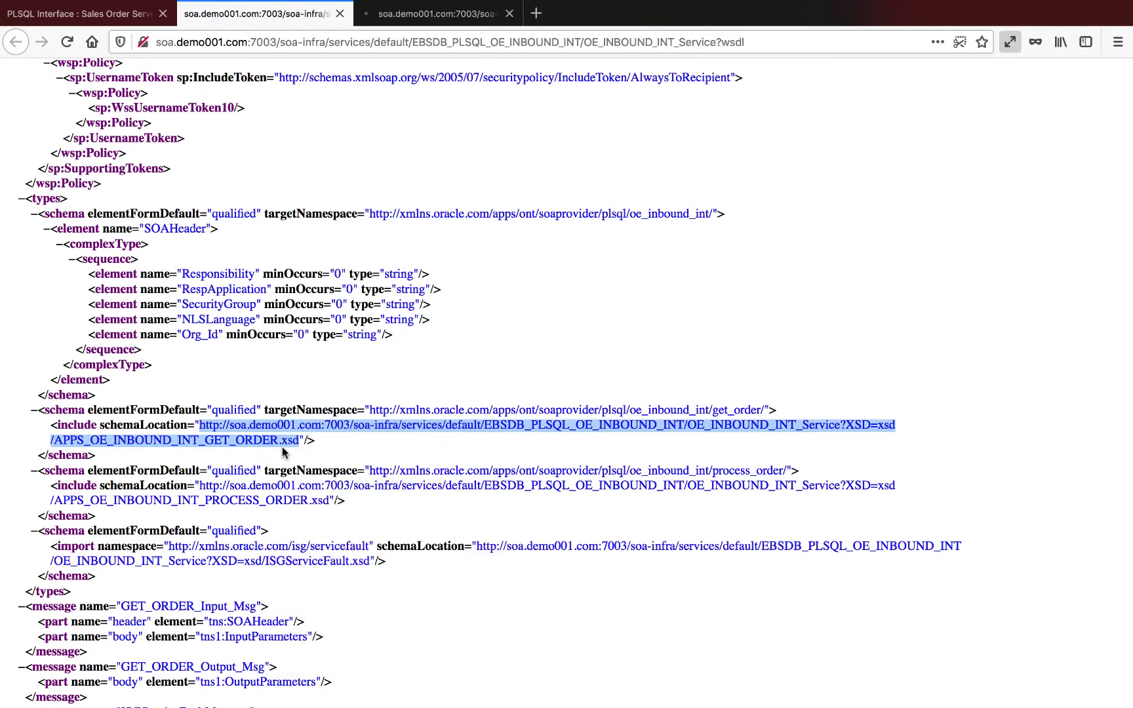
{"action": "left_click", "coordinate": [408, 14]}
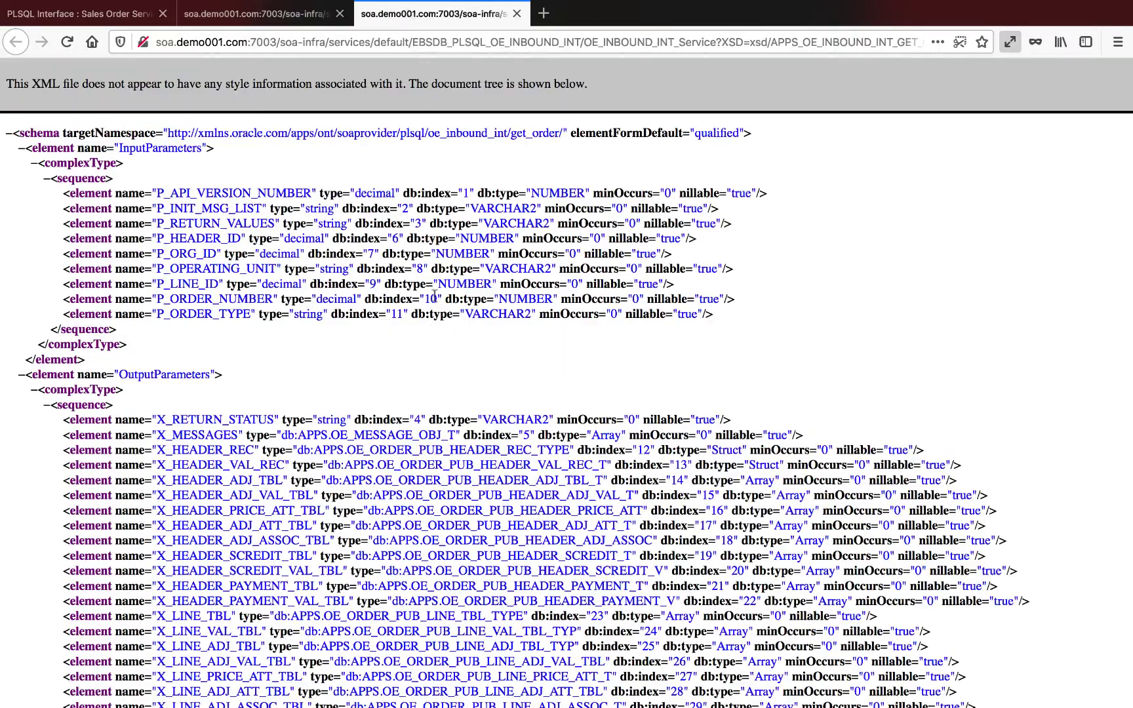
{"action": "scroll", "coordinate": [415, 380], "scroll_direction": "down", "scroll_amount": 1}
{"action": "scroll", "coordinate": [415, 380], "scroll_direction": "down", "scroll_amount": 15}
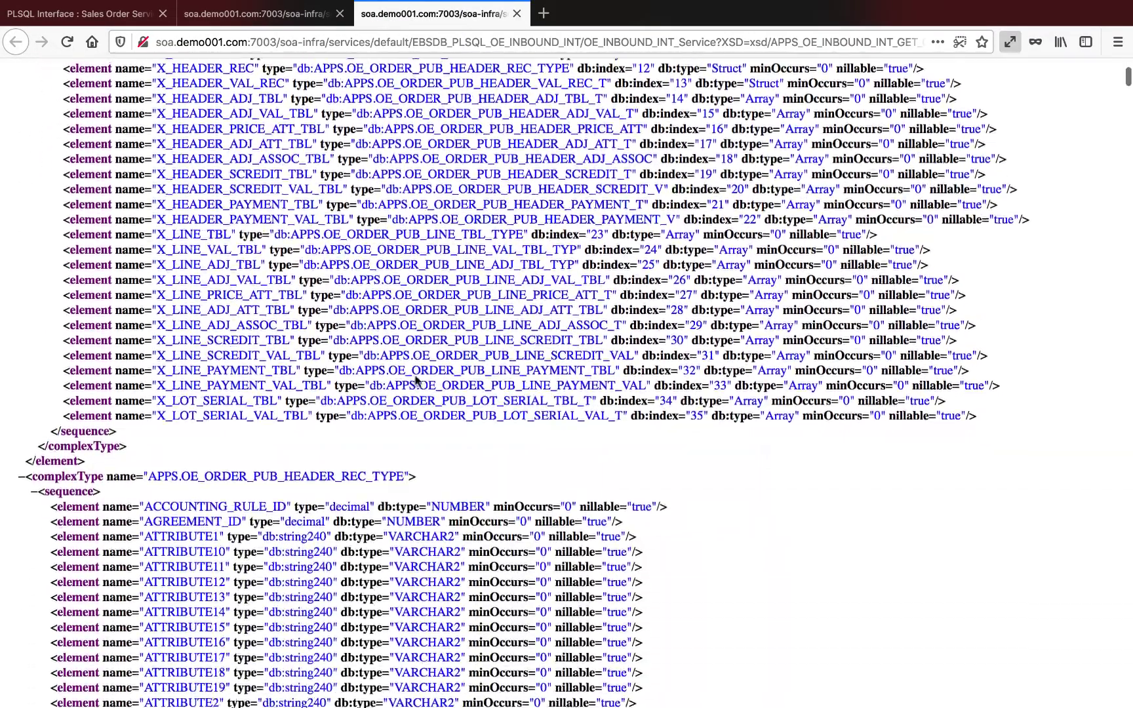
{"action": "scroll", "coordinate": [415, 376], "scroll_direction": "down", "scroll_amount": 5}
{"action": "scroll", "coordinate": [415, 376], "scroll_direction": "up", "scroll_amount": 20}
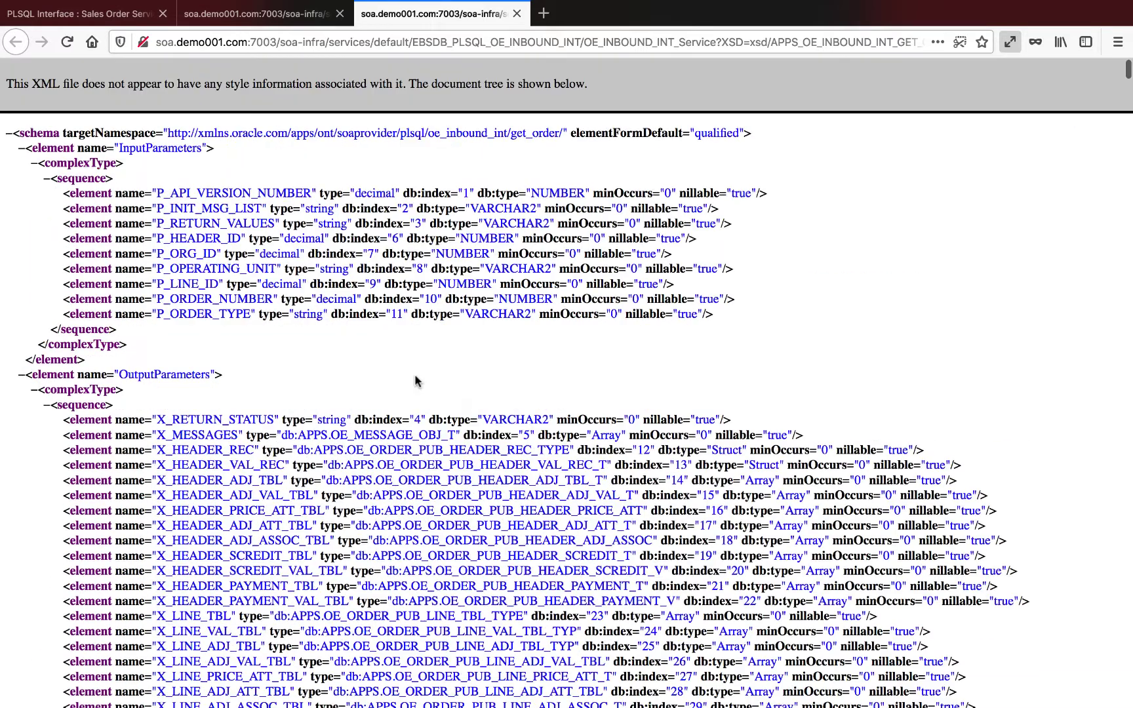
Step: On the Grants tab, select Get Sales Order Service and PROCESS_ORDER and start a new grant
{"action": "left_click", "coordinate": [45, 20]}
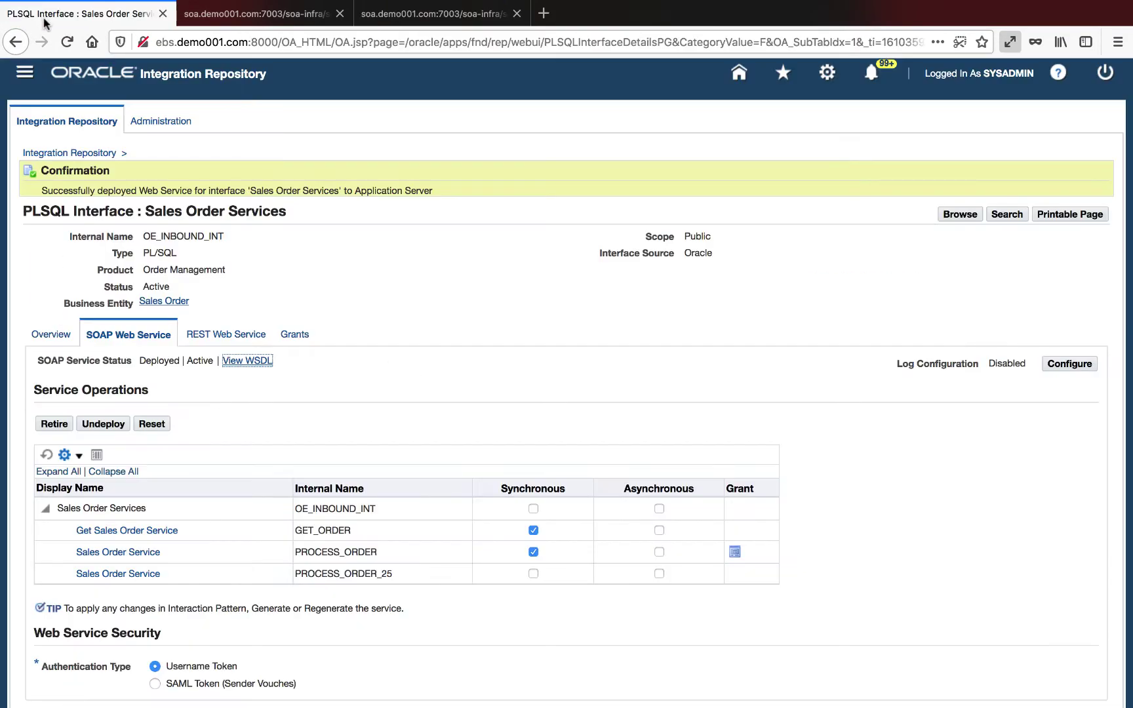
{"action": "left_click", "coordinate": [295, 335]}
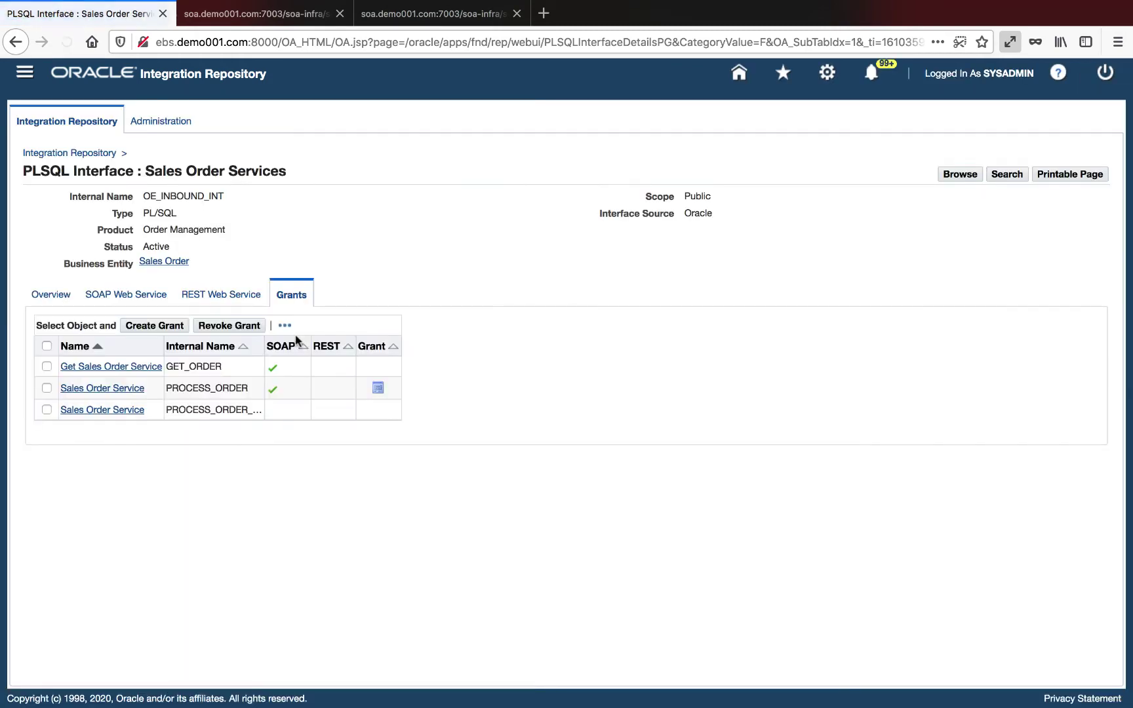
{"action": "left_click", "coordinate": [47, 366]}
{"action": "left_click", "coordinate": [46, 387]}
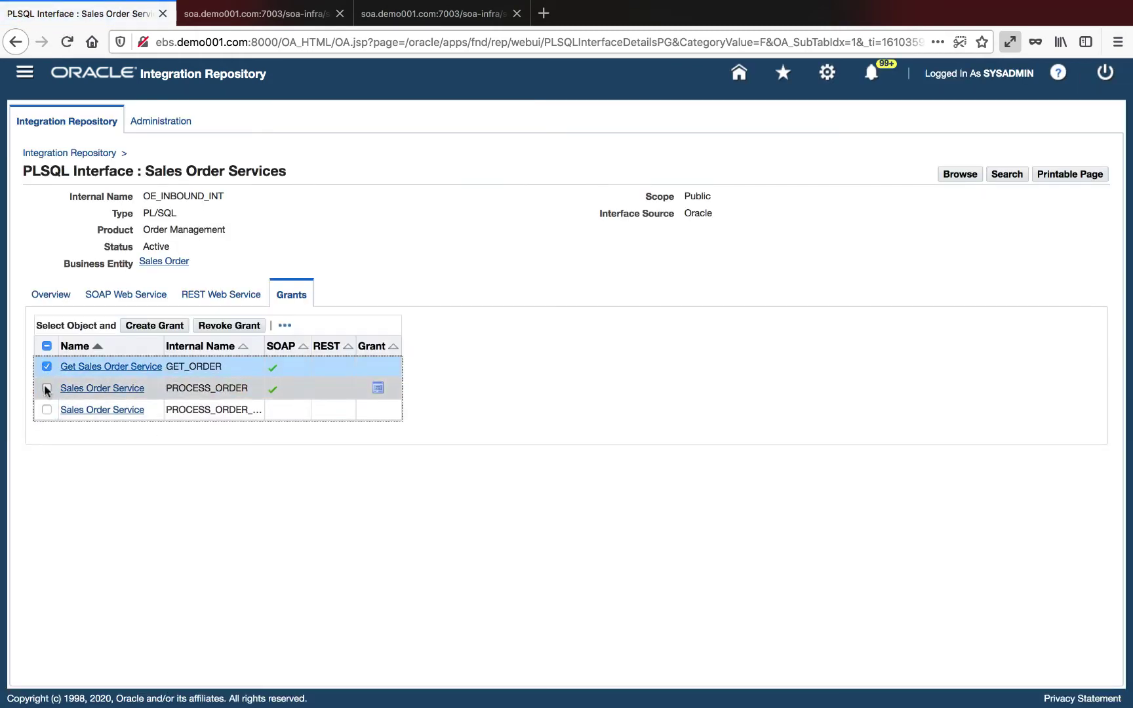
{"action": "left_click", "coordinate": [135, 326]}
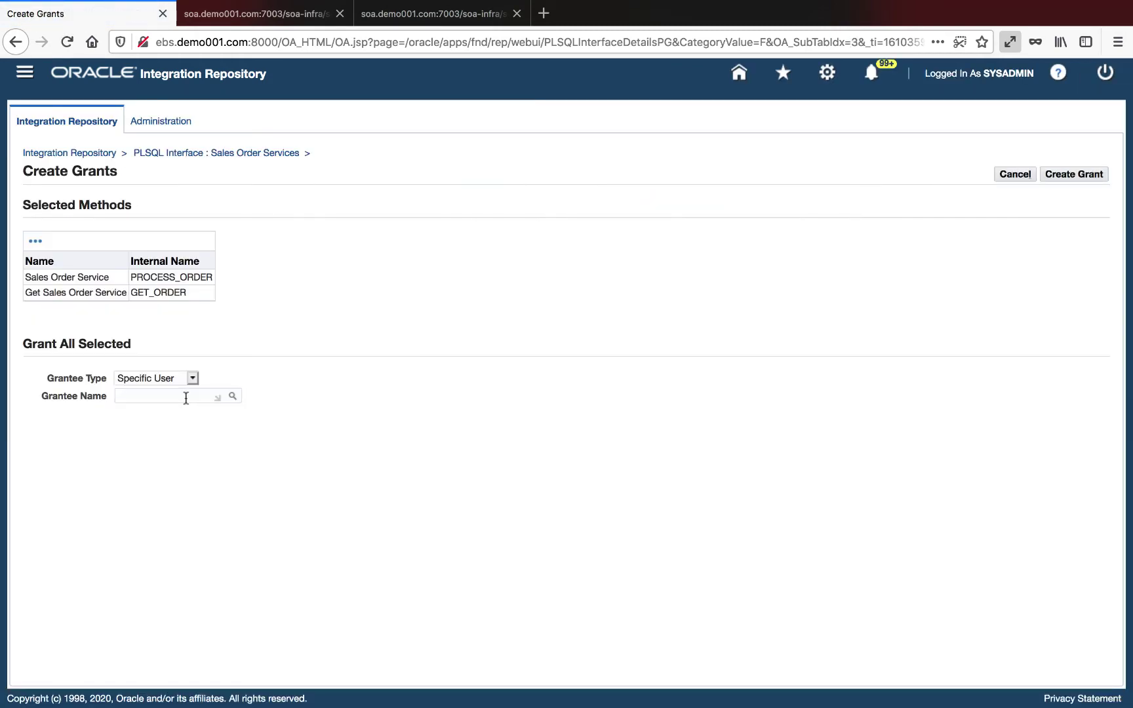
Step: Pick the matching user as Grantee Name and create the grant
{"action": "left_click", "coordinate": [185, 396]}
{"action": "type", "text": "stock"}
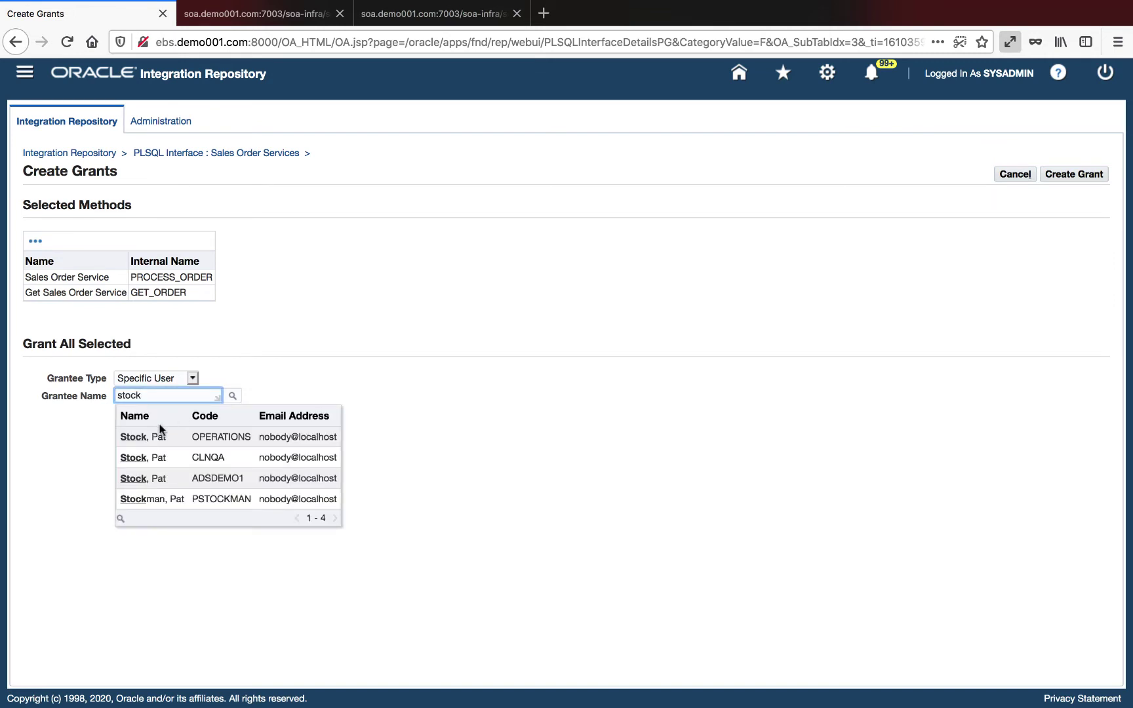
{"action": "left_click", "coordinate": [159, 436]}
{"action": "left_click", "coordinate": [1071, 177]}
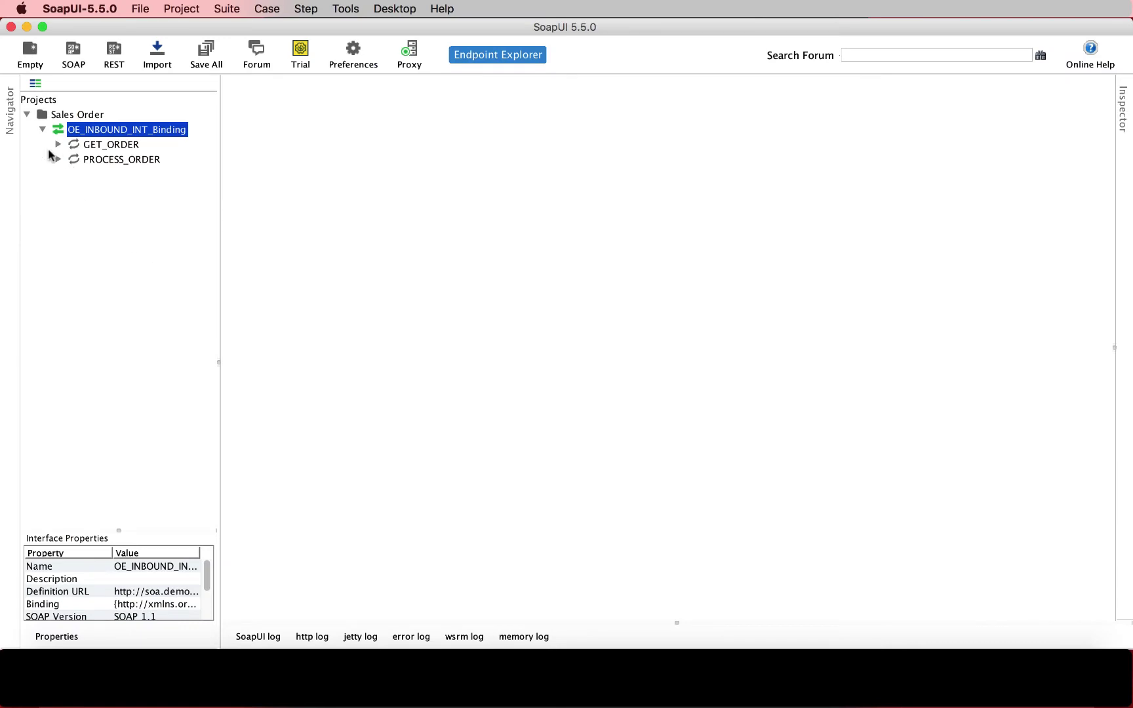
{"action": "left_click", "coordinate": [57, 159]}
Step: Replace PROCESS_ORDER Request 1's generated XML with the prepared order-creation envelope
{"action": "left_click", "coordinate": [125, 177]}
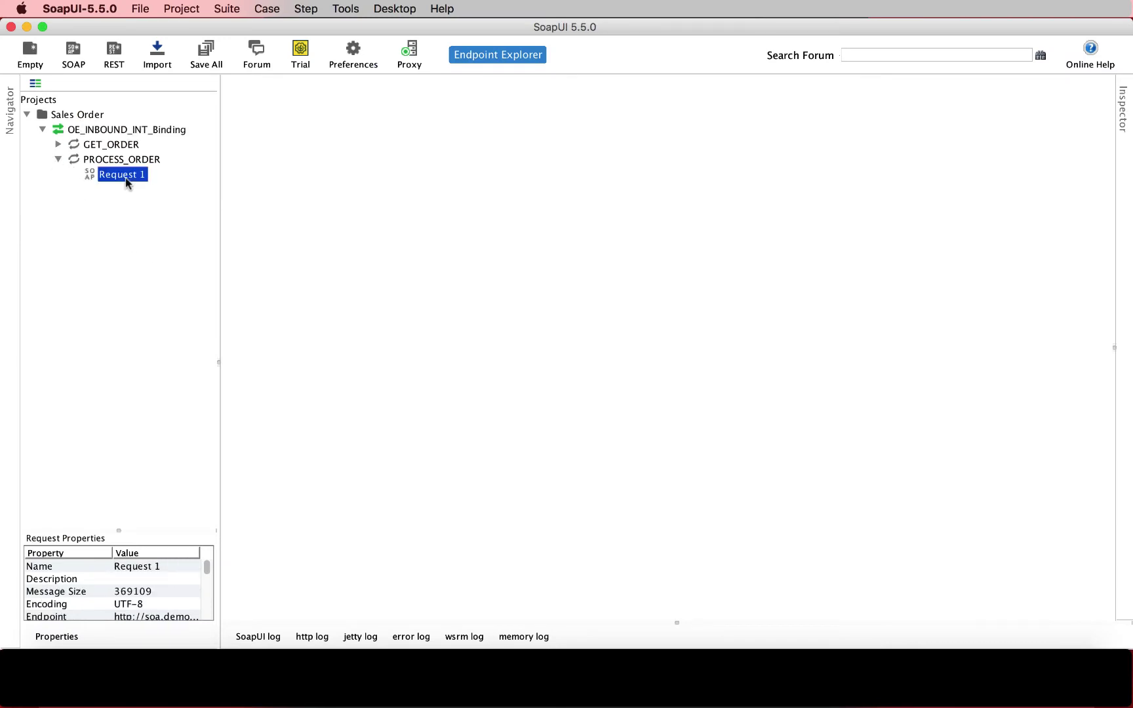
{"action": "double_click", "coordinate": [125, 179]}
{"action": "key", "text": "super+a"}
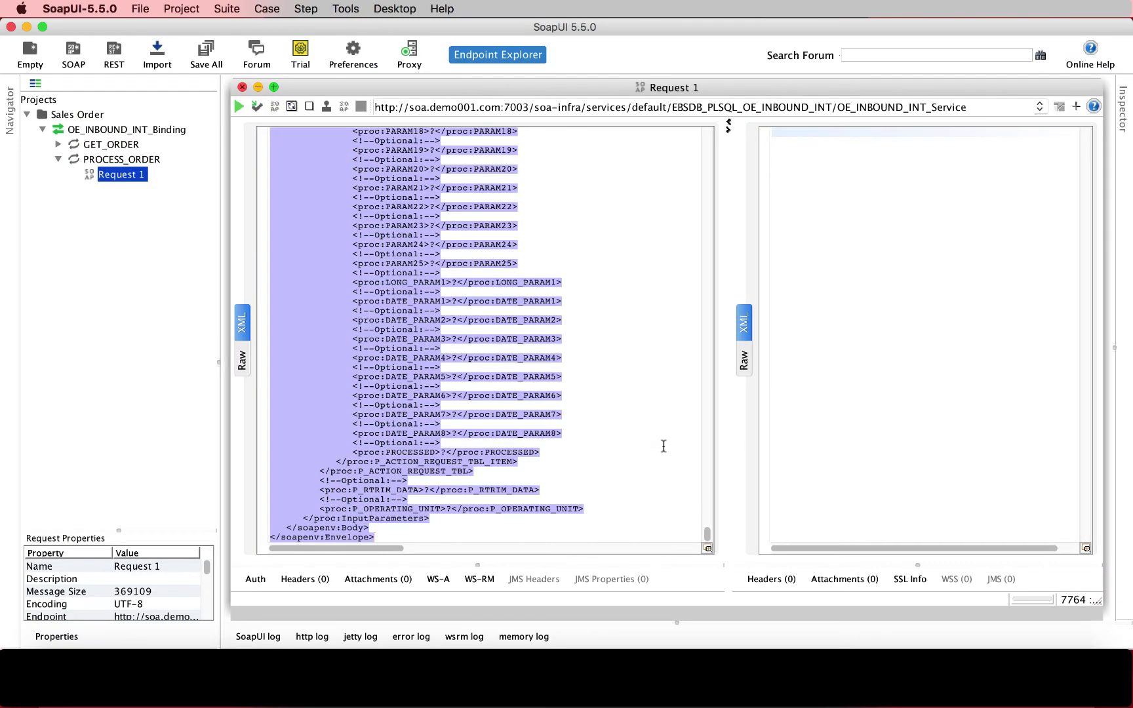
{"action": "key", "text": "Delete"}
{"action": "key", "text": "super+v"}
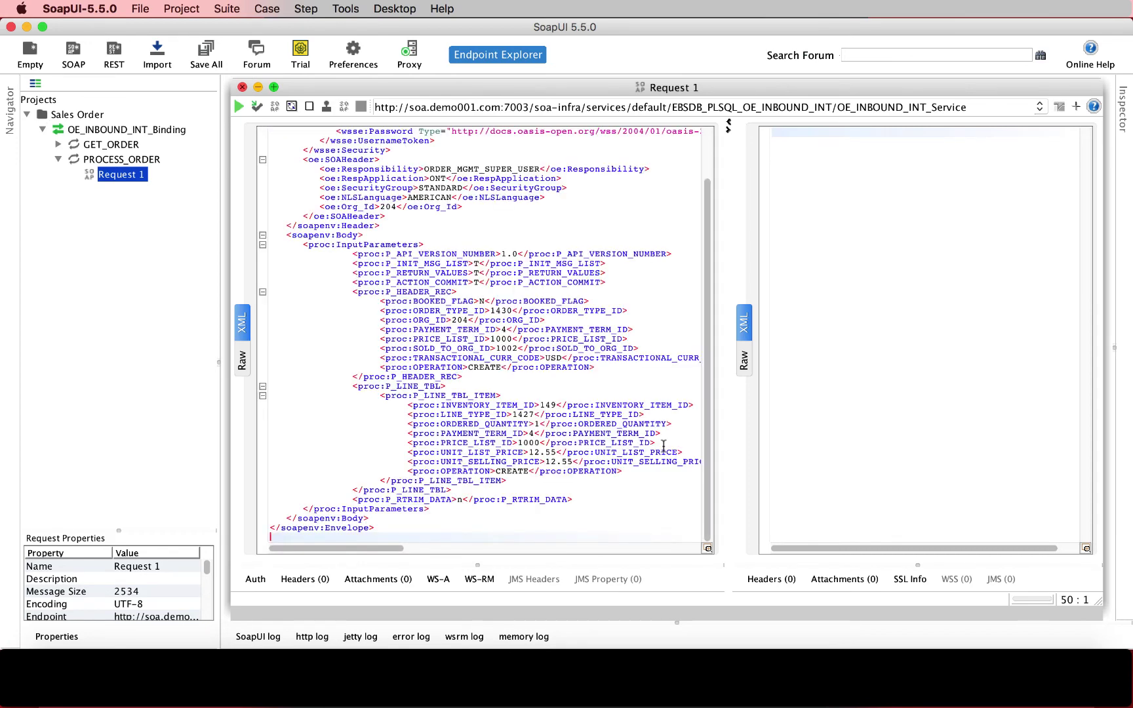
Step: Correct the security-header password, submit the request, and confirm X_RETURN_STATUS S in the response
{"action": "scroll", "coordinate": [546, 377], "scroll_direction": "up", "scroll_amount": 3}
{"action": "left_click", "coordinate": [497, 190]}
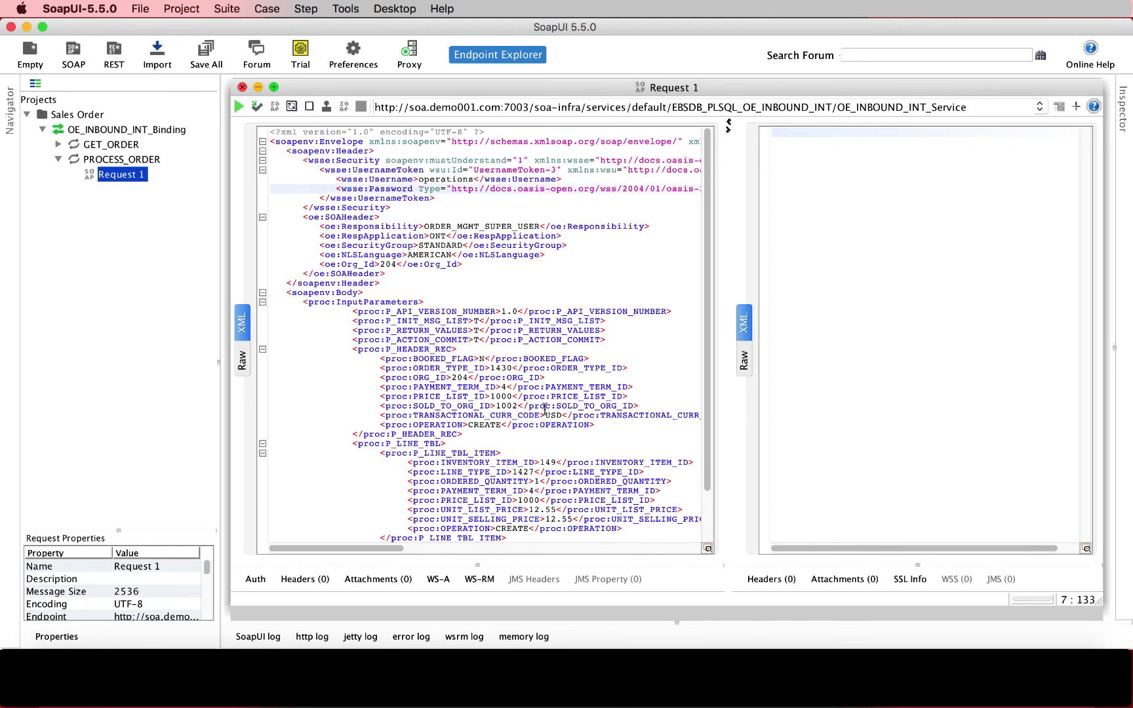
{"action": "left_click", "coordinate": [494, 278]}
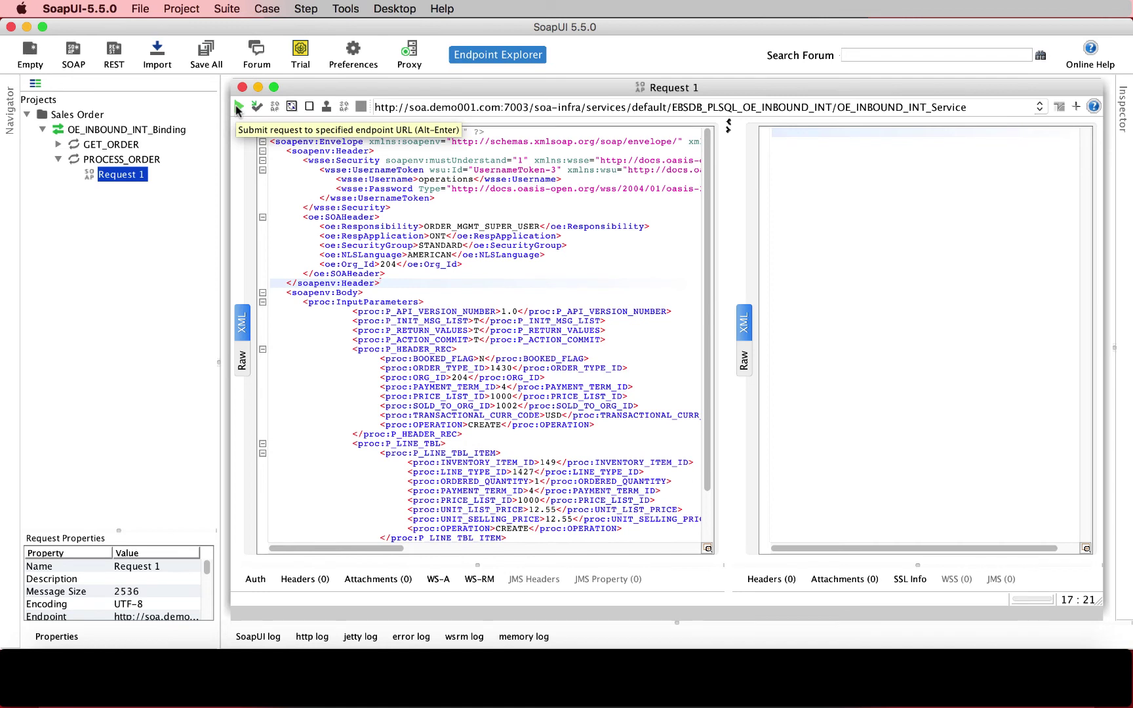
{"action": "left_click", "coordinate": [238, 107]}
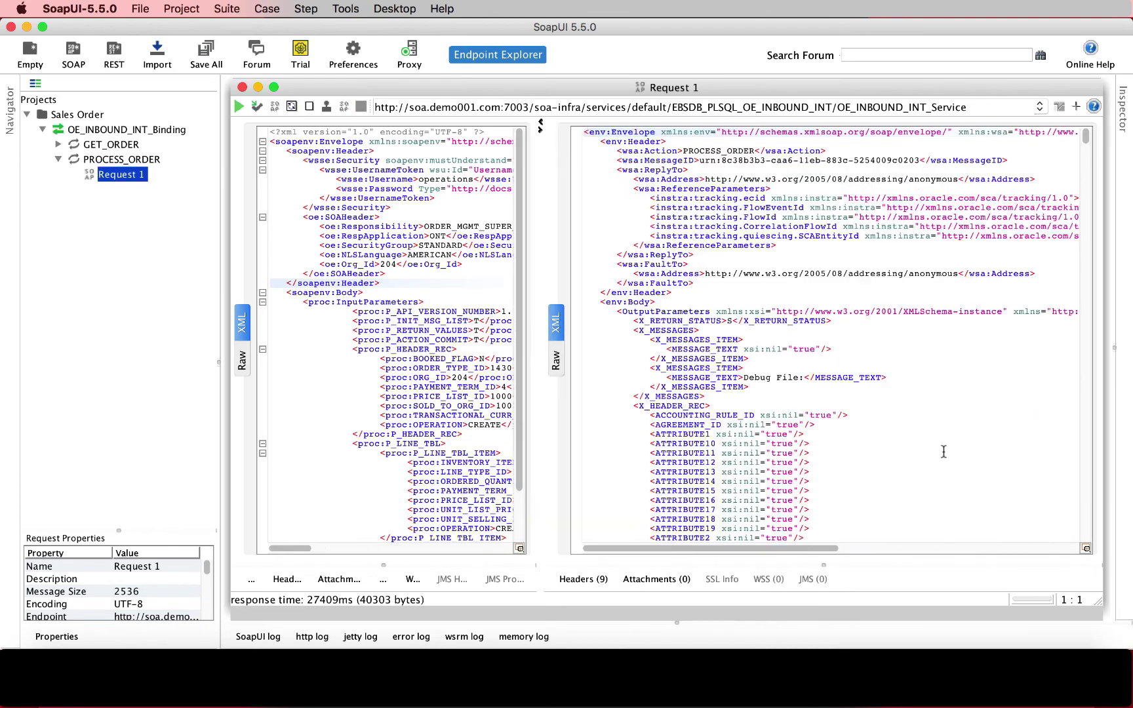
{"action": "left_click", "coordinate": [730, 322]}
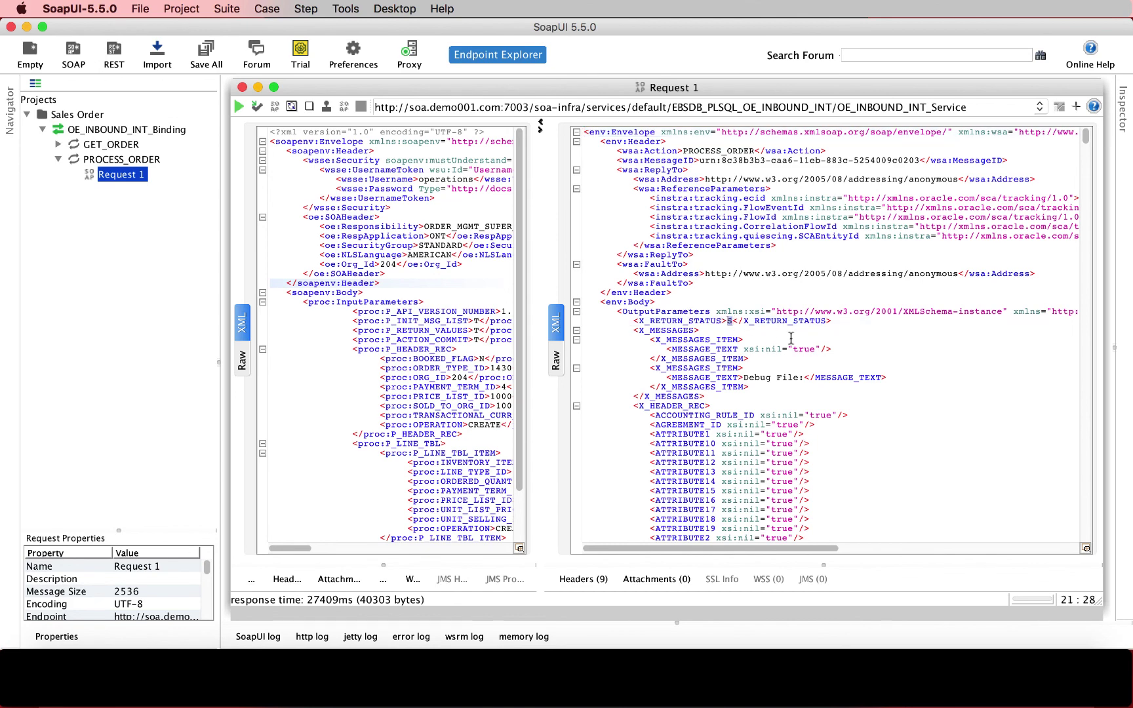